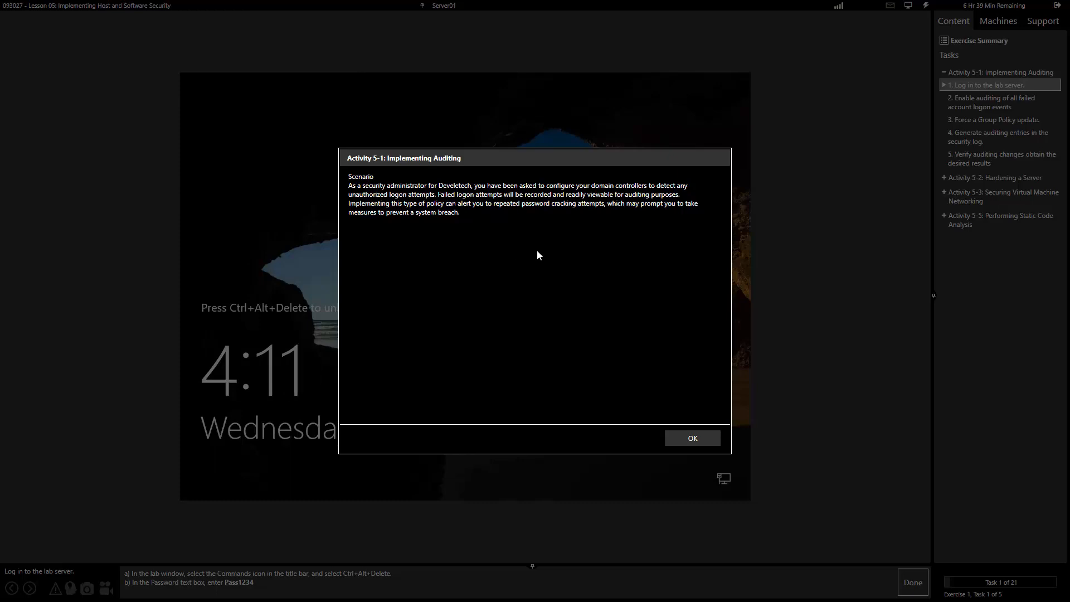
Step: Send Ctrl+Alt+Delete, sign in as the domain administrator with the account password, and mark the task done
left_click(693, 440)
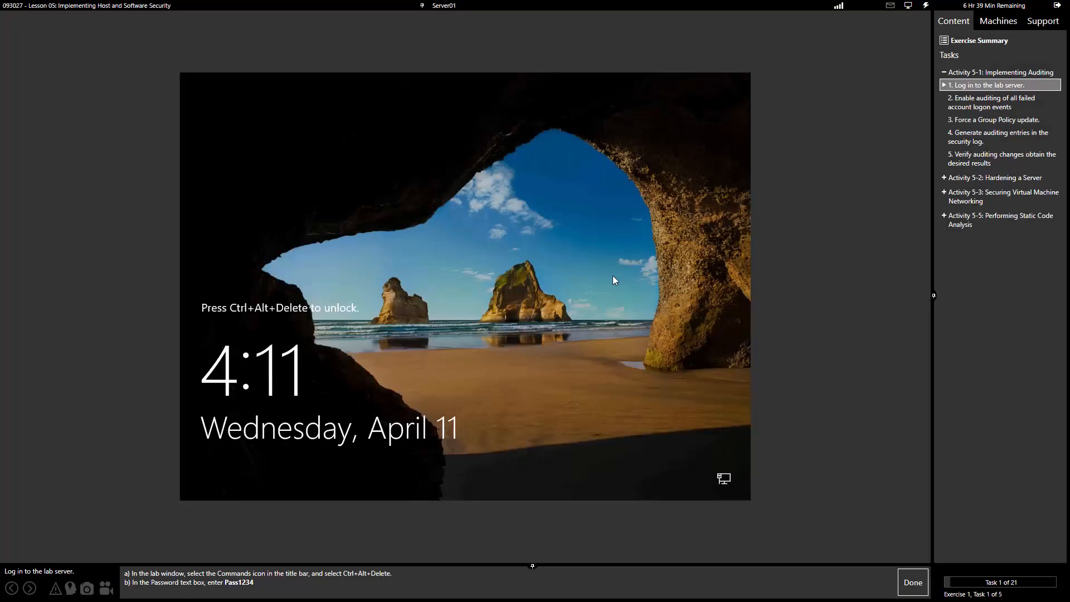
left_click_drag(452, 565, 453, 518)
left_click(933, 5)
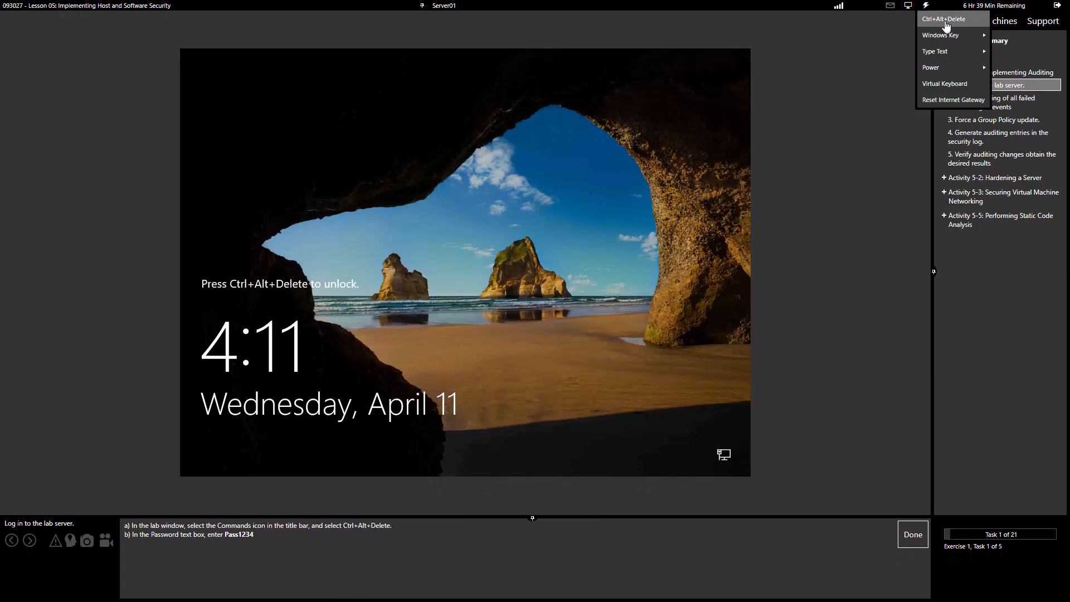
left_click(942, 19)
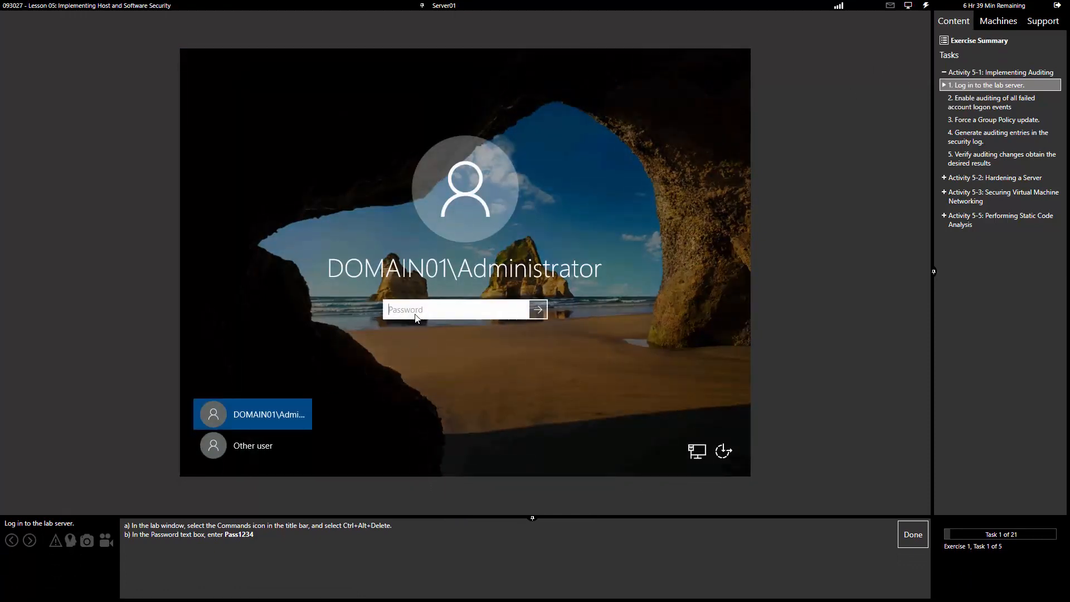
type("Pass1234")
key("Return")
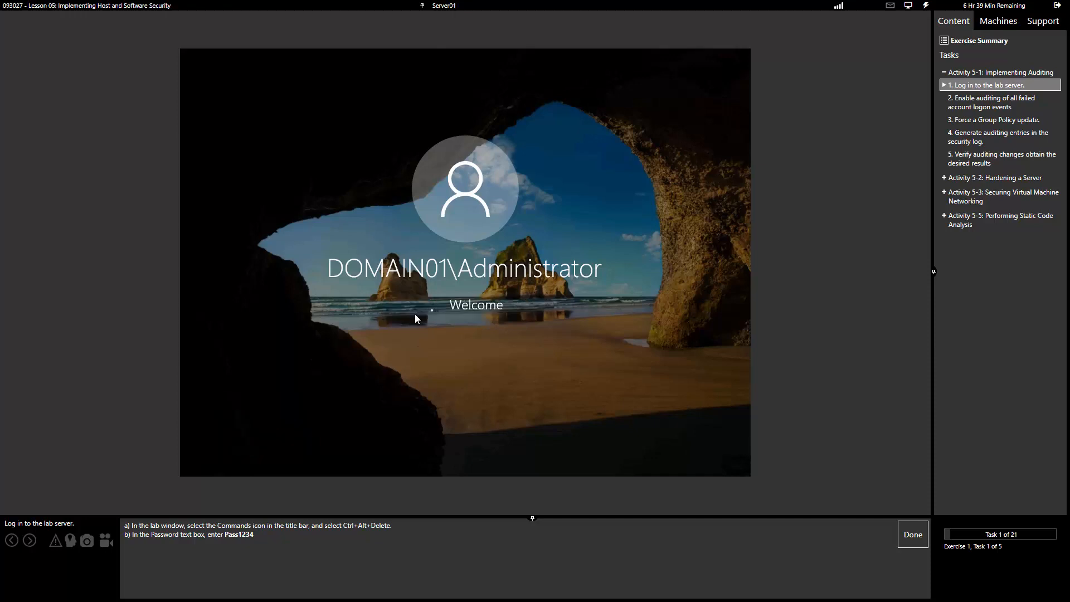
left_click(912, 535)
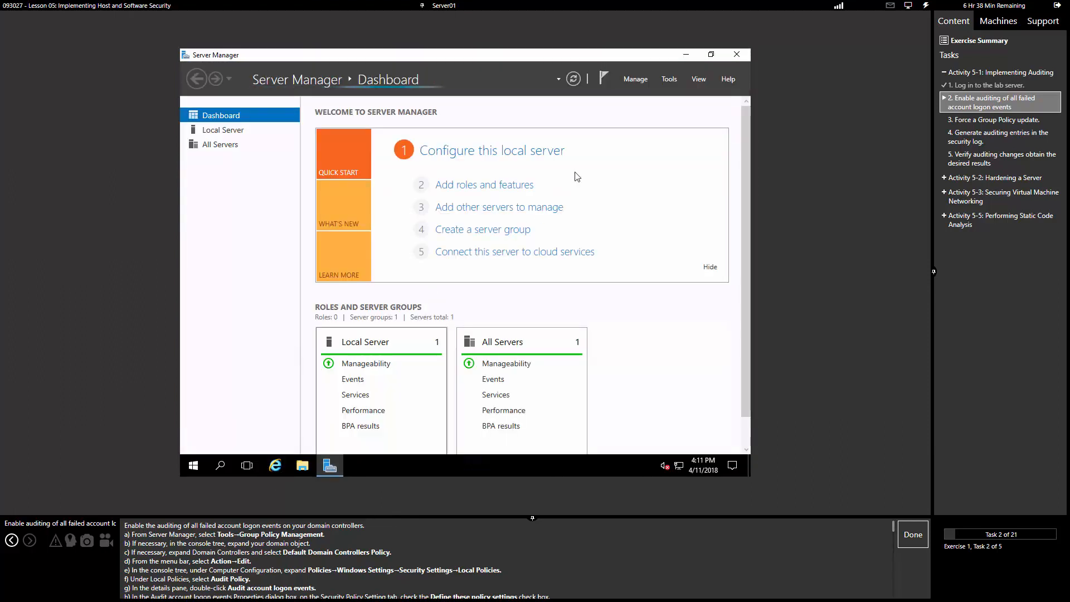
Step: Launch Group Policy Management from Server Manager's Tools menu
left_click(669, 80)
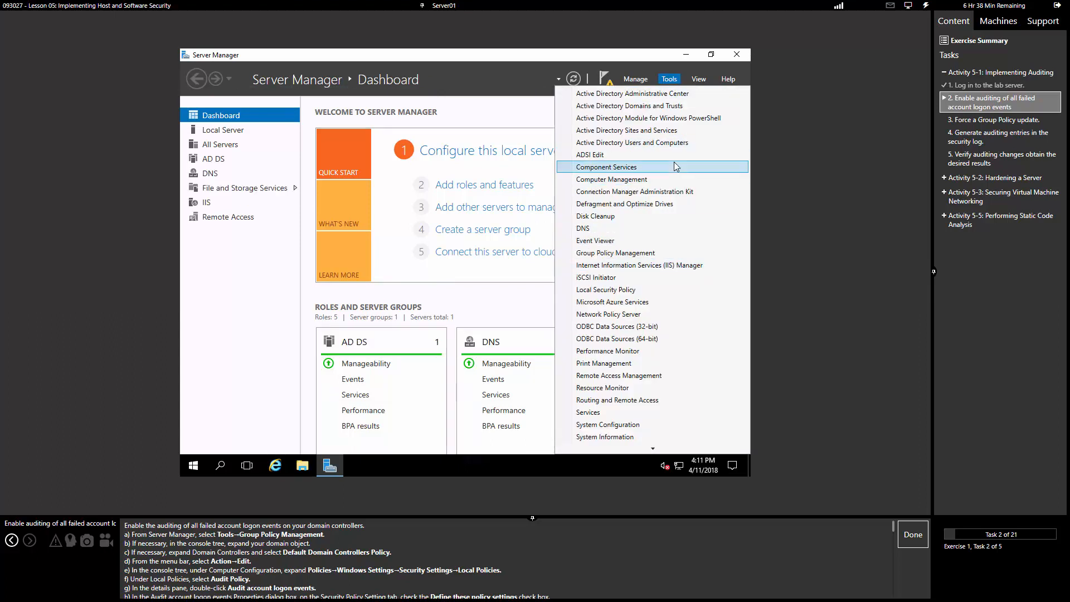
left_click(633, 253)
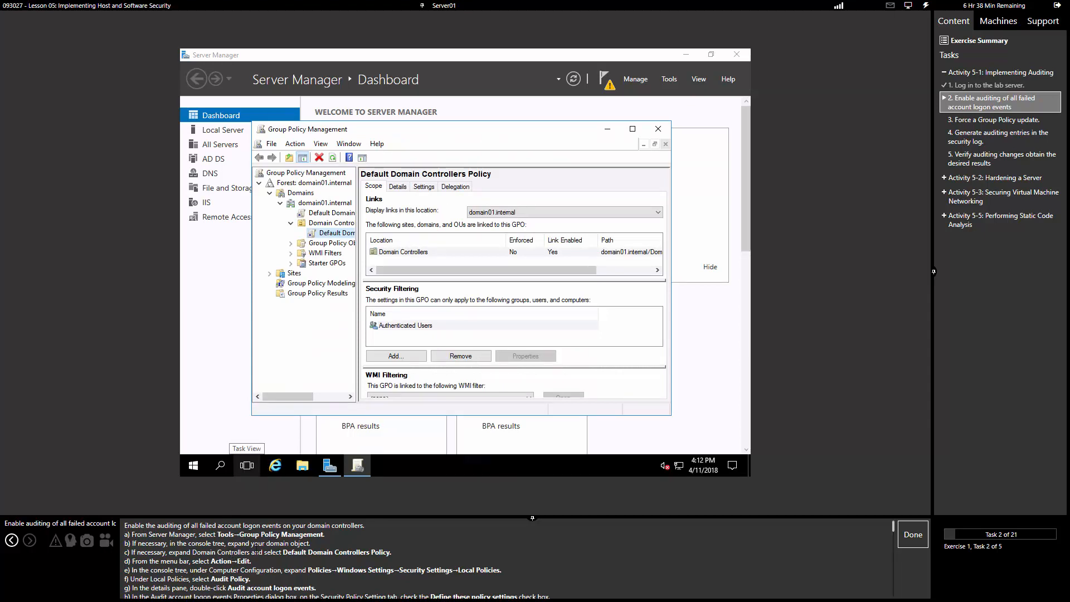
Step: Select the Default Domain Controllers Policy link under Domain Controllers and dismiss the link notice
left_click(346, 234)
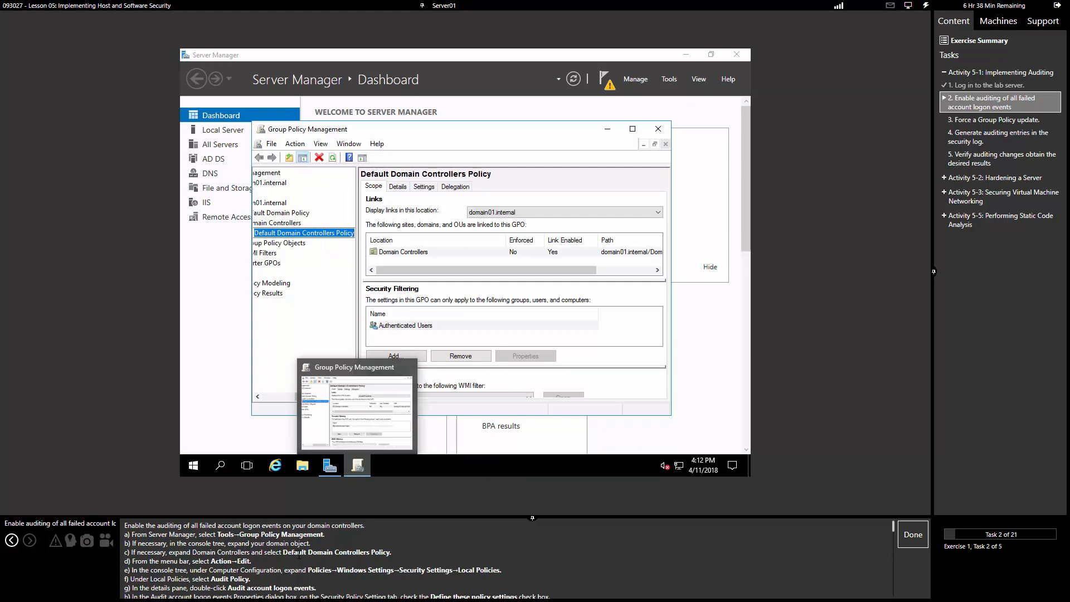
double_click(307, 236)
left_click(307, 240)
left_click(301, 244)
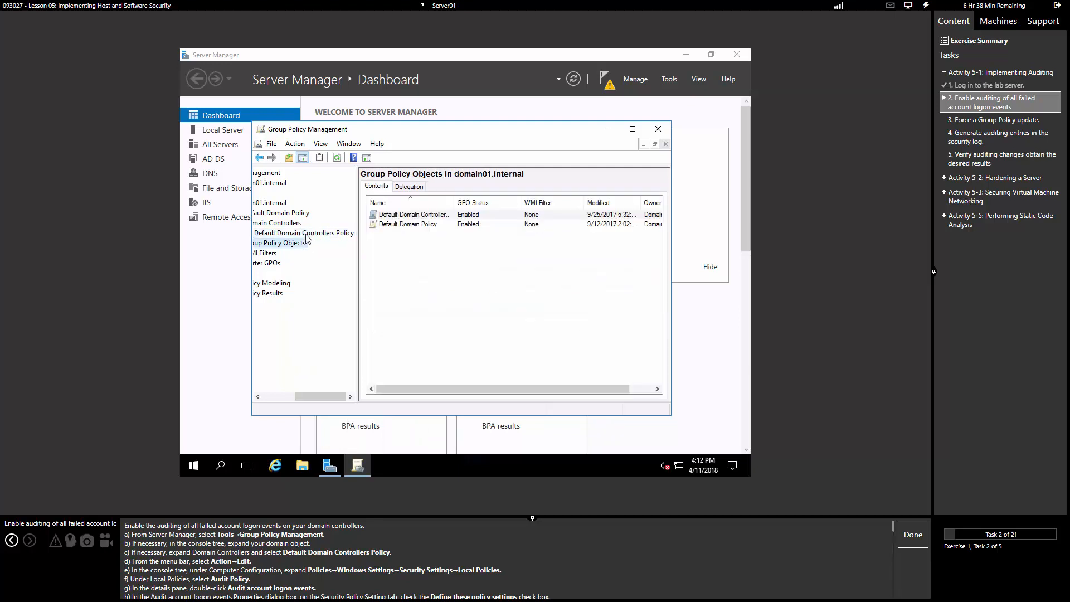
left_click(305, 234)
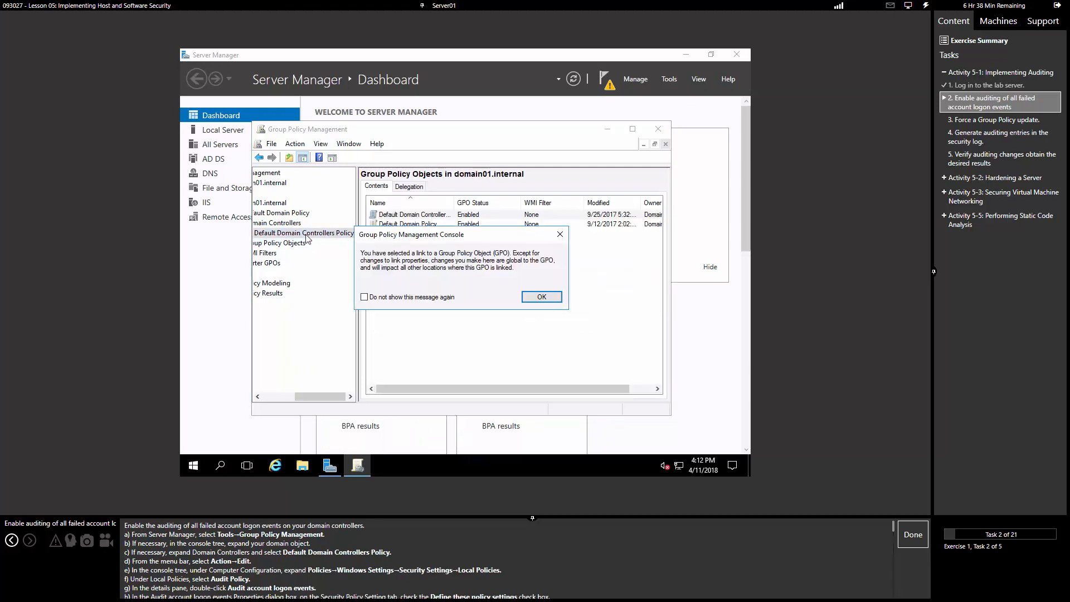
left_click(542, 297)
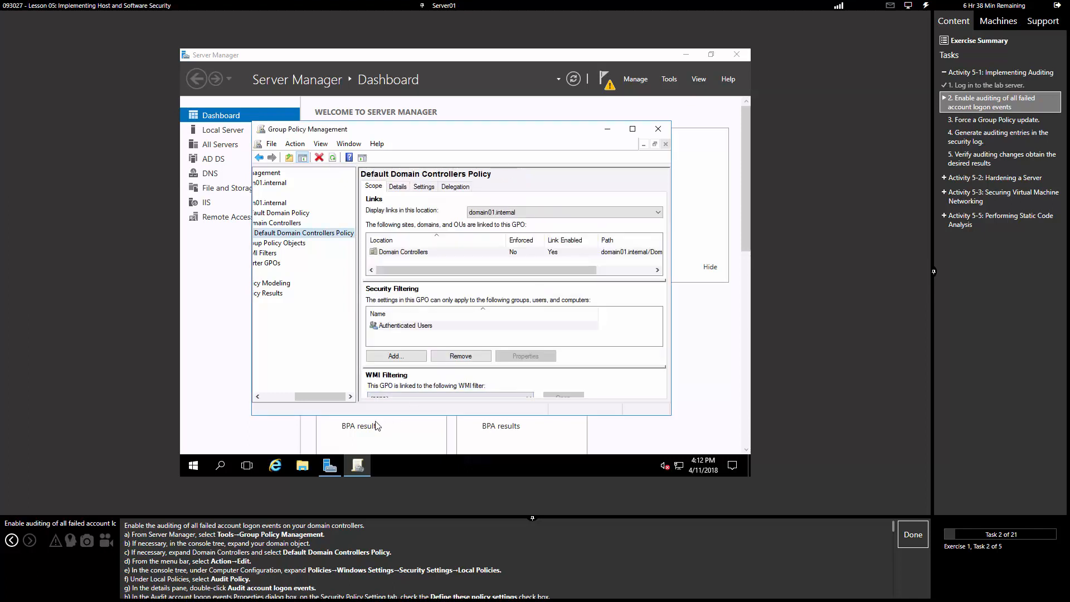
Step: Maximize the Group Policy Management console and reselect the Default Domain Controllers Policy
right_click(418, 253)
left_click(409, 255)
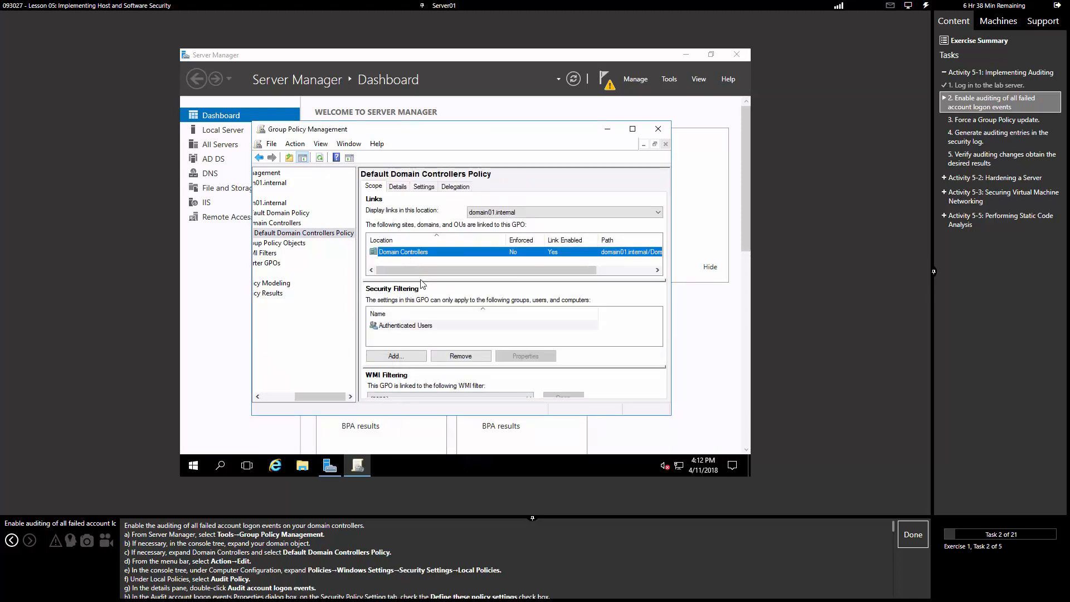
left_click(632, 129)
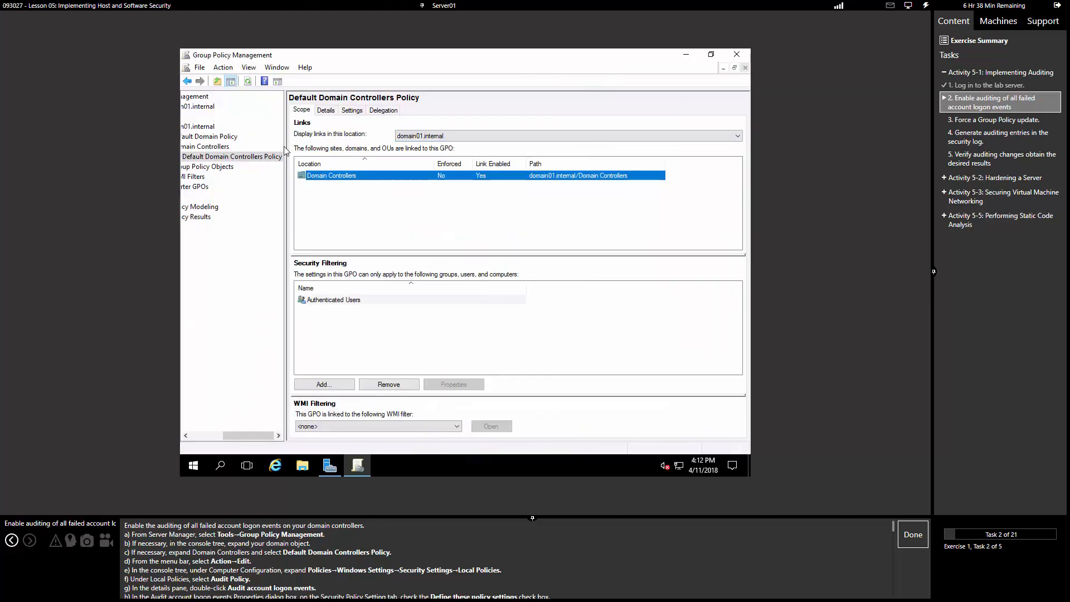
left_click_drag(237, 435, 196, 436)
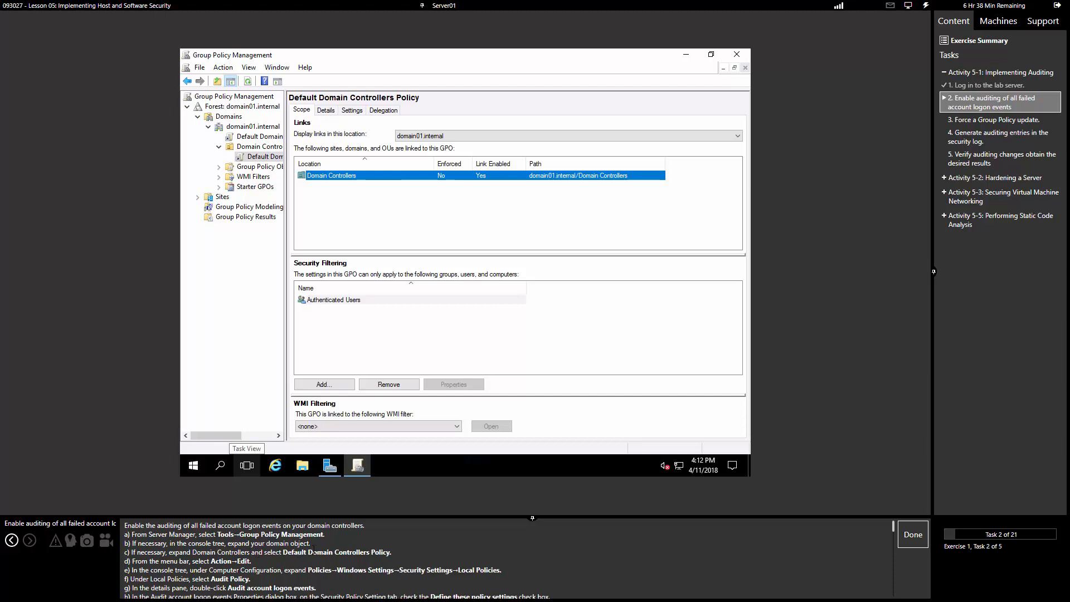
left_click(270, 159)
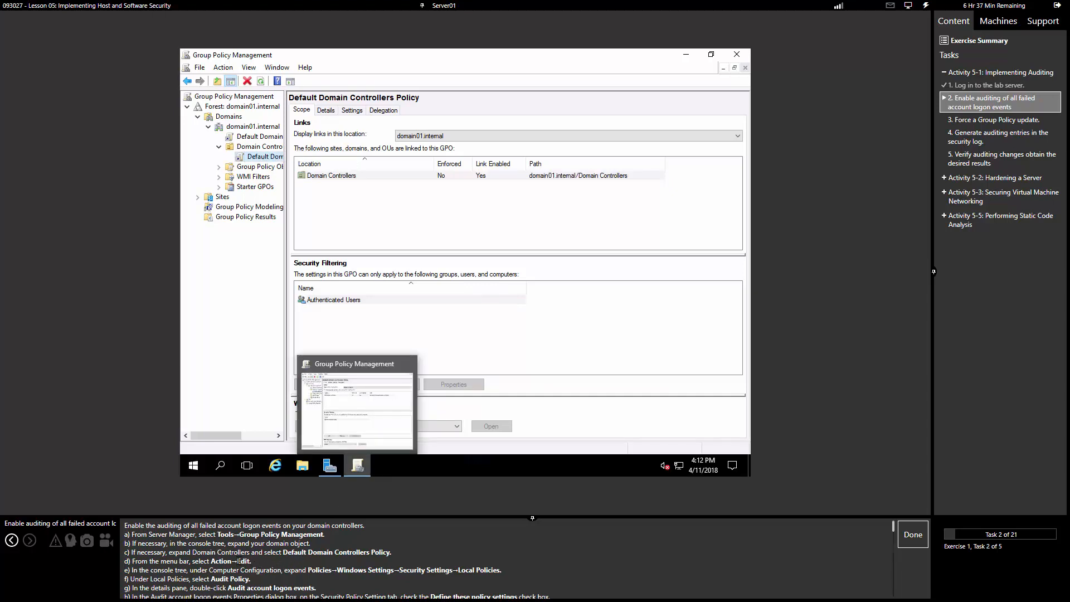
Step: Edit the Default Domain Controllers Policy and expand Computer Configuration > Policies > Windows Settings
left_click(224, 68)
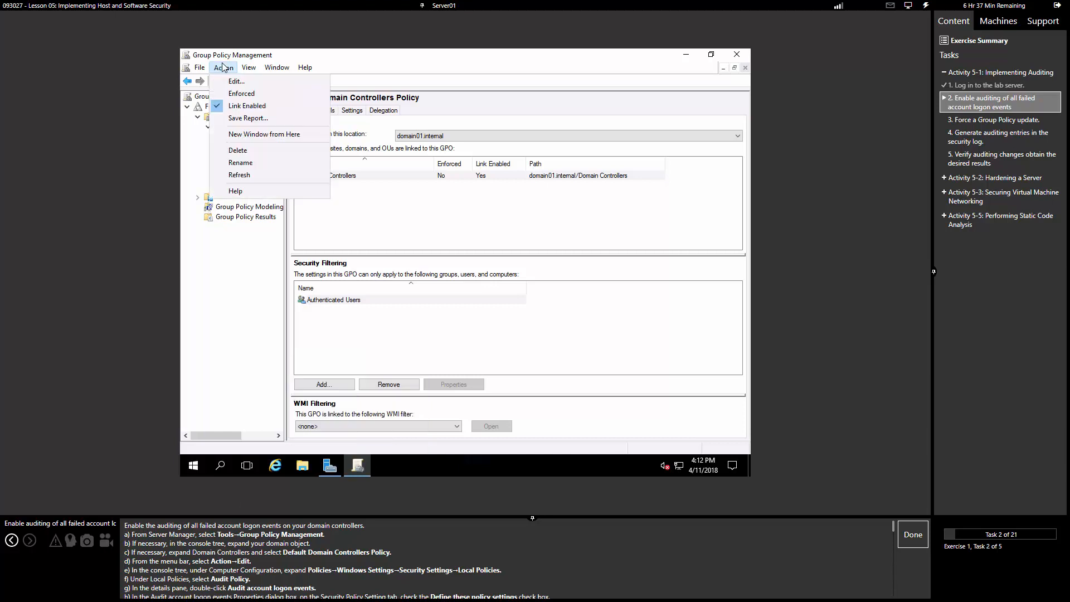
left_click(235, 82)
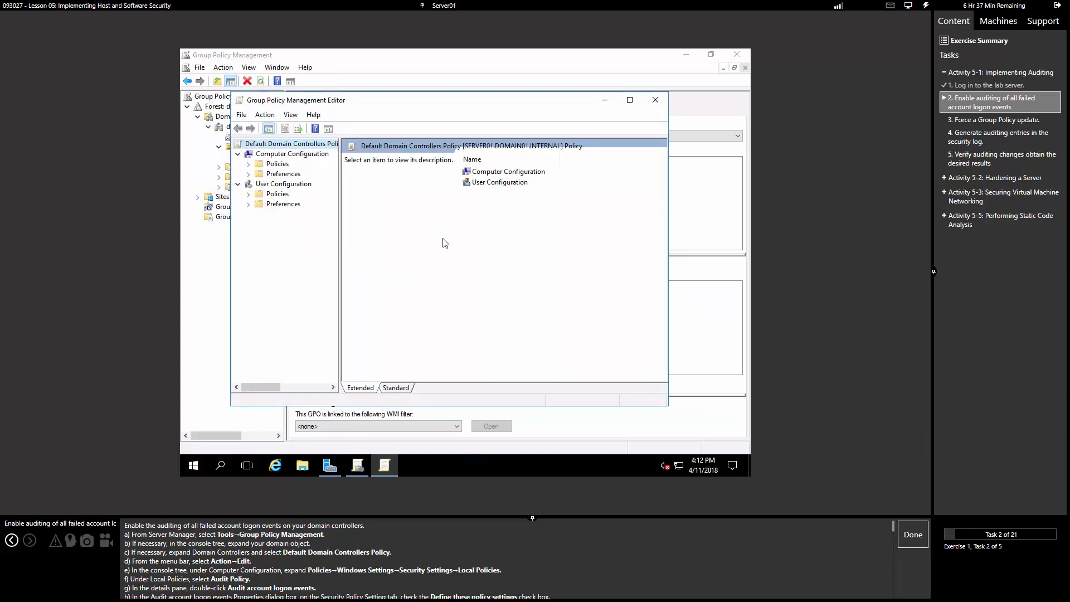
left_click(307, 155)
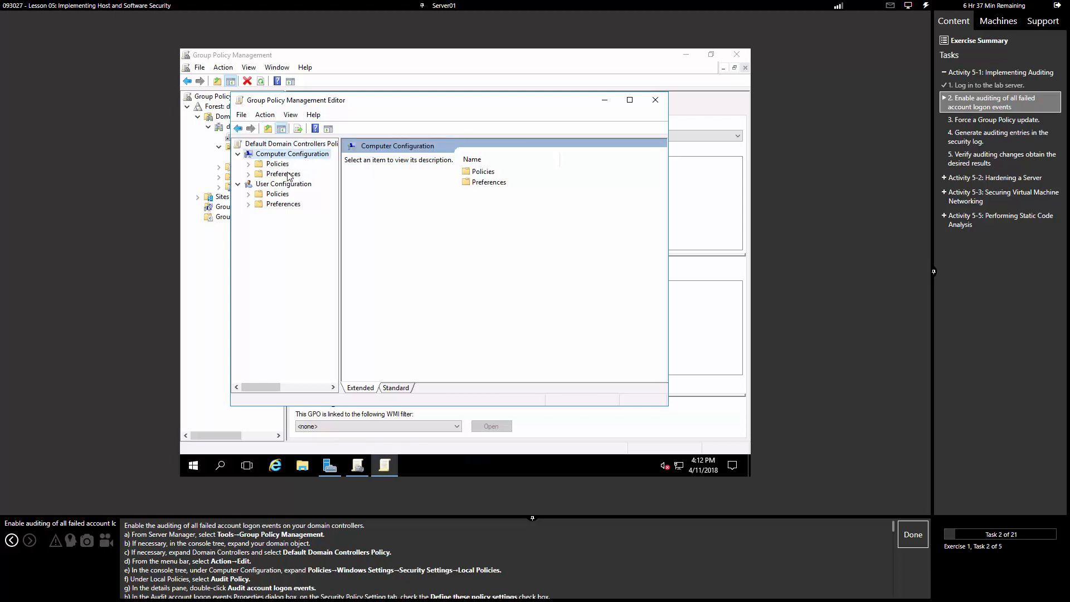
double_click(284, 165)
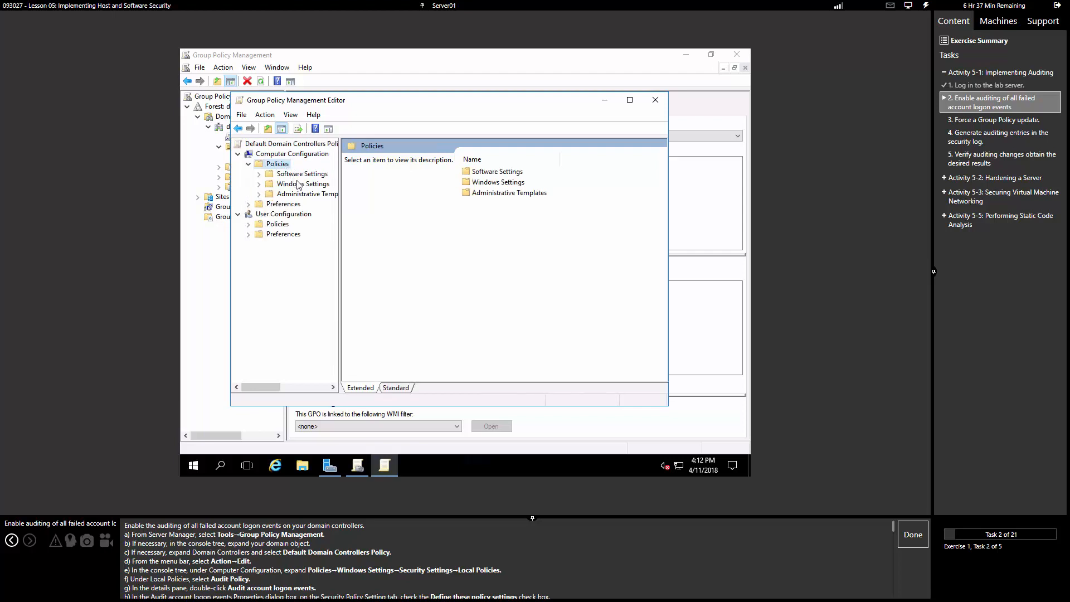
left_click(298, 185)
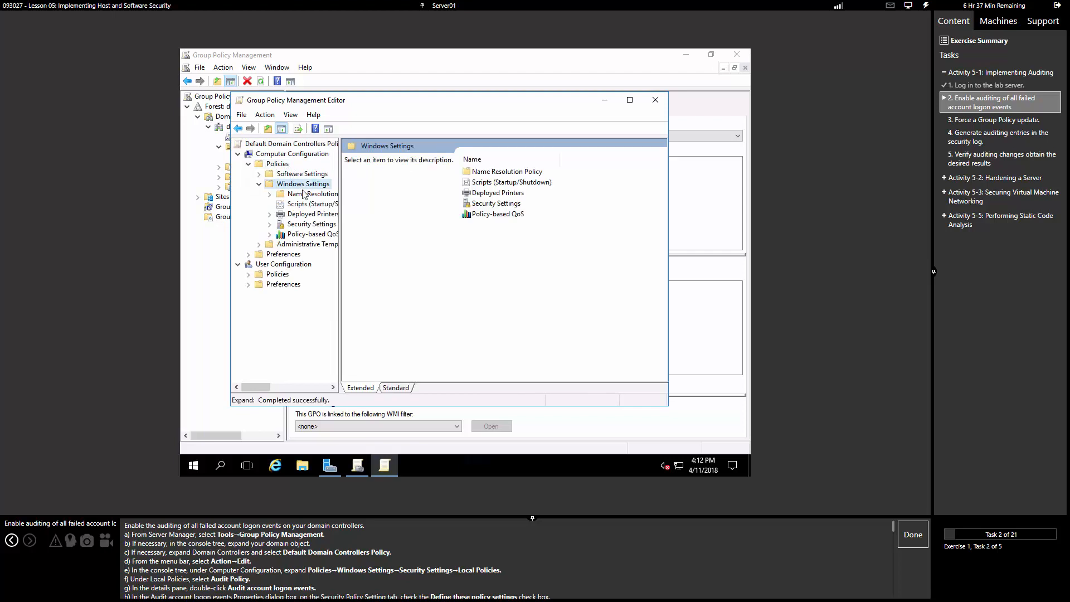
Step: Expand Security Settings > Local Policies > Audit Policy and open Audit account logon events
double_click(312, 224)
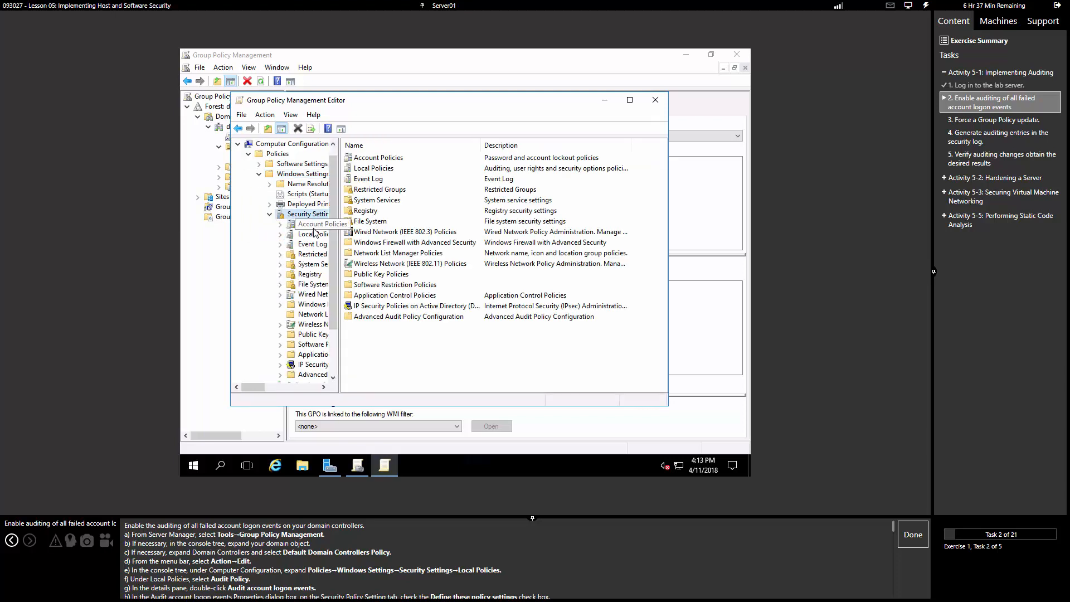
left_click(315, 235)
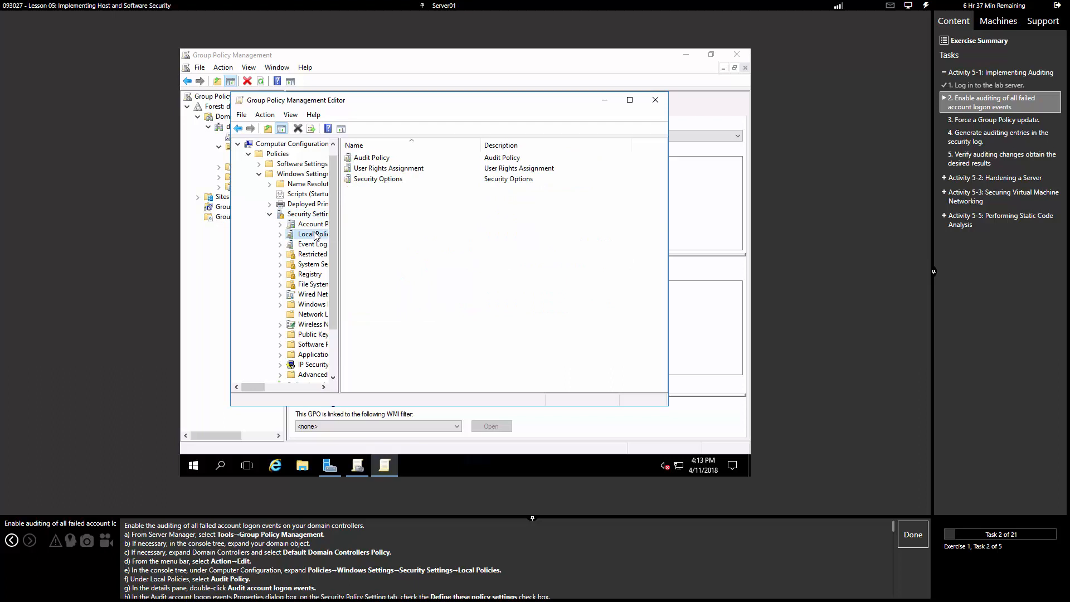
double_click(377, 158)
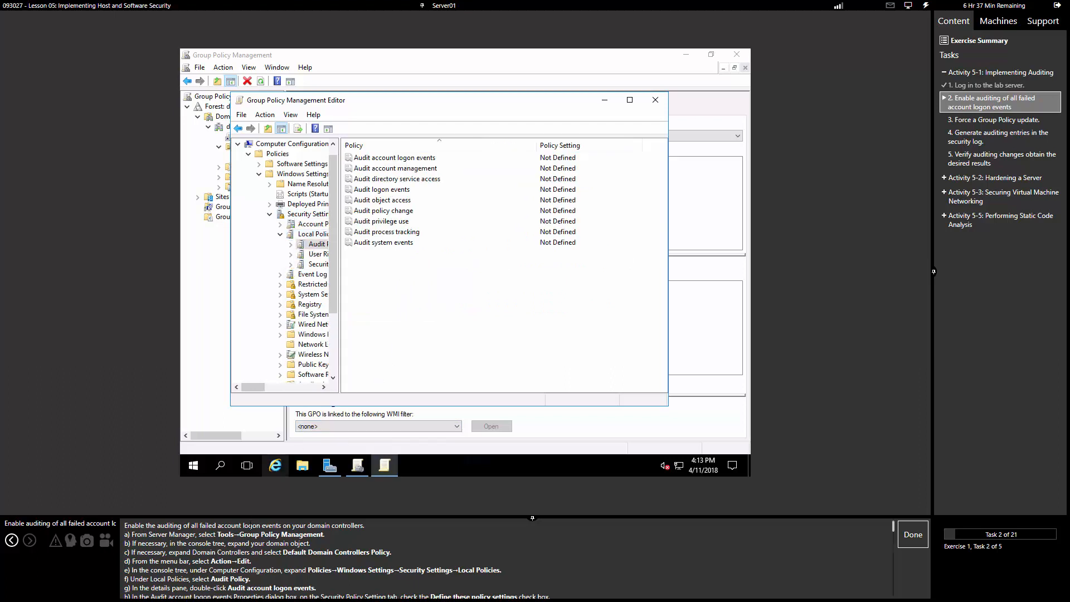
scroll(222, 583, "down", 2)
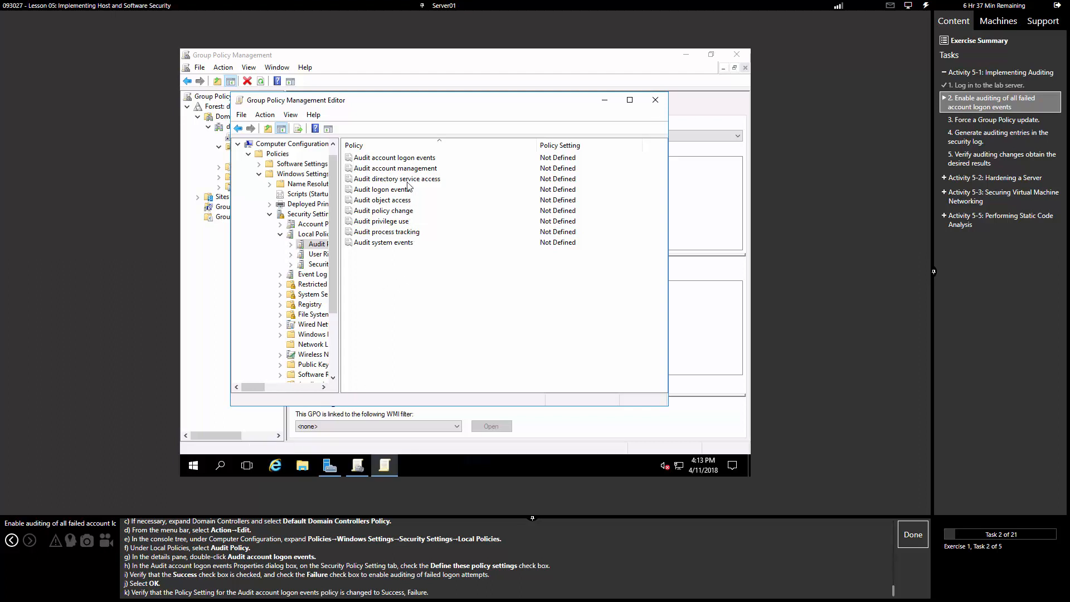
double_click(406, 158)
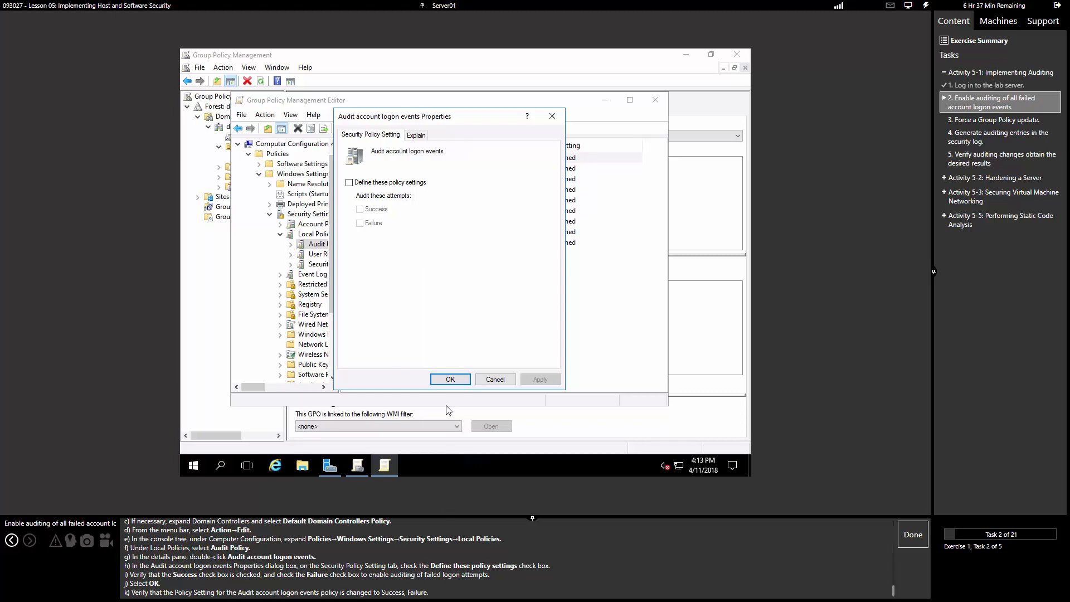
Step: Define Audit account logon events to audit both Success and Failure
left_click(349, 182)
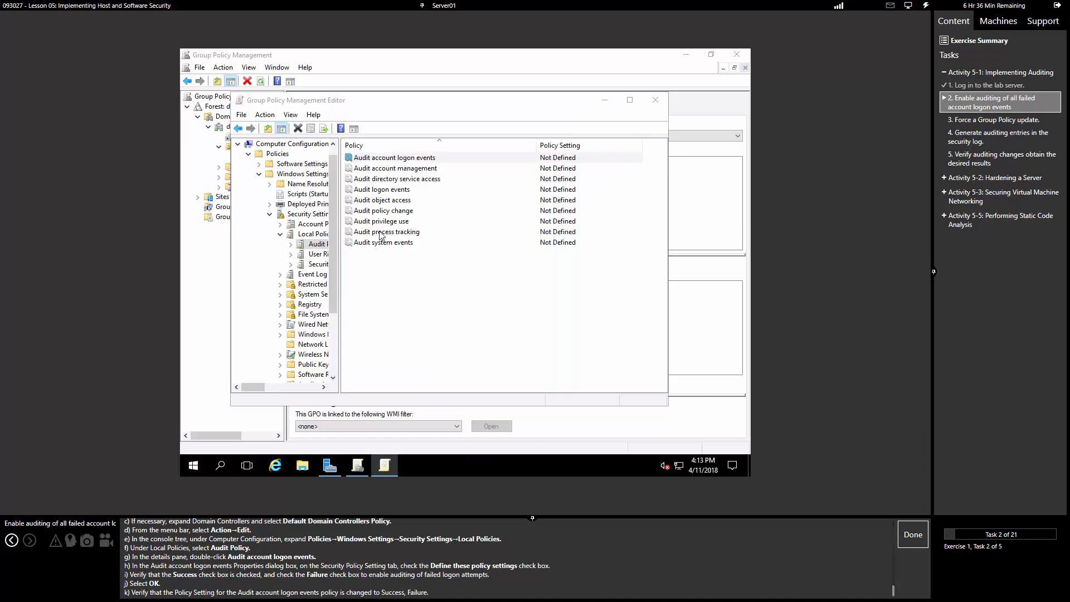
left_click_drag(437, 105, 638, 101)
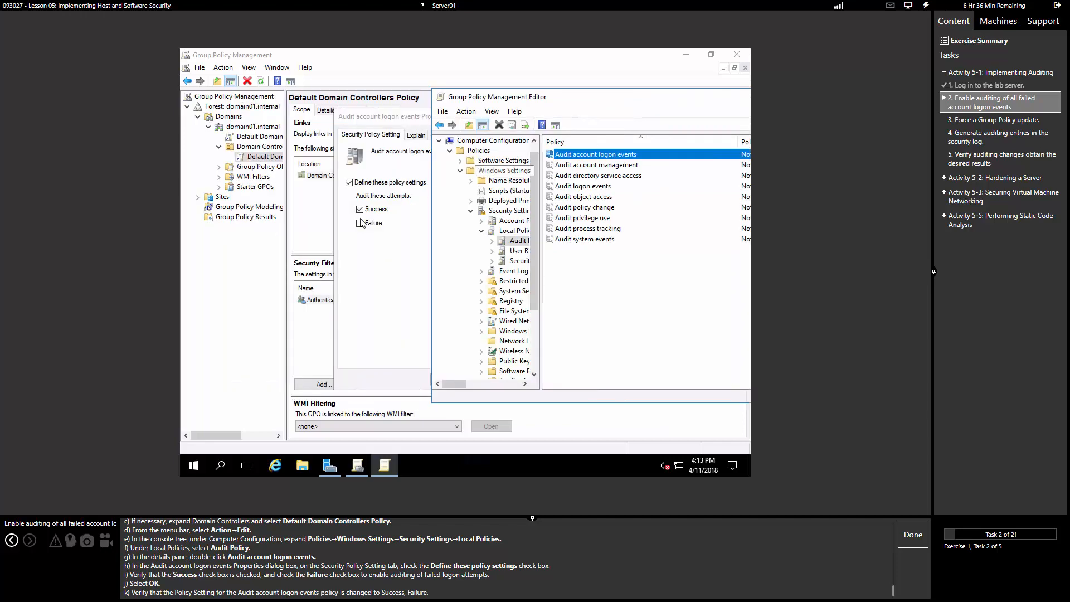
left_click(362, 222)
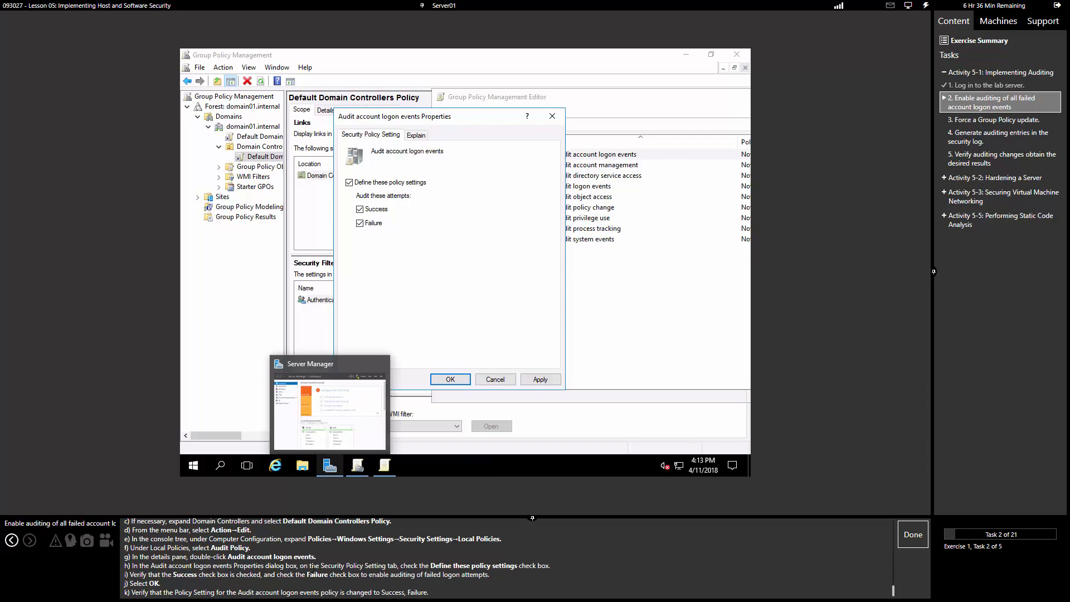
left_click(546, 380)
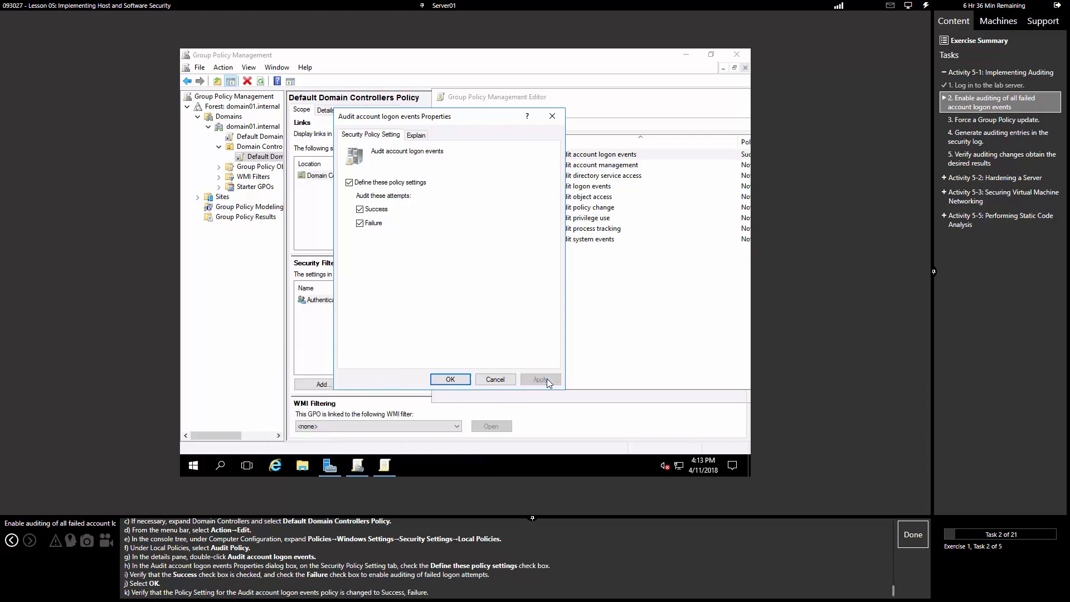
left_click(448, 380)
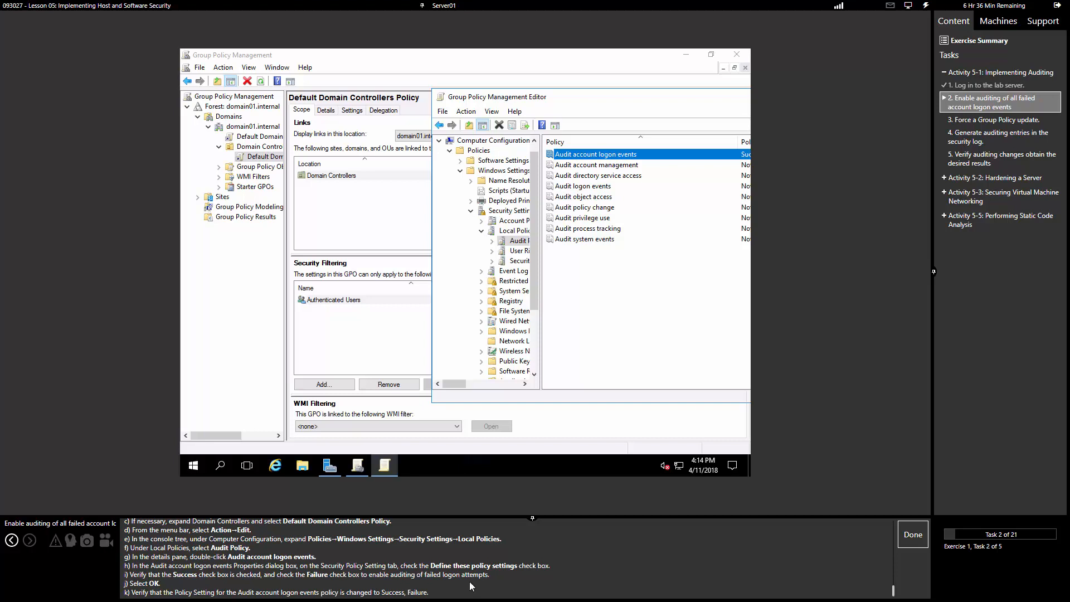
Step: Minimize Group Policy Management and reposition the editor to show the Policy Setting column
left_click(635, 84)
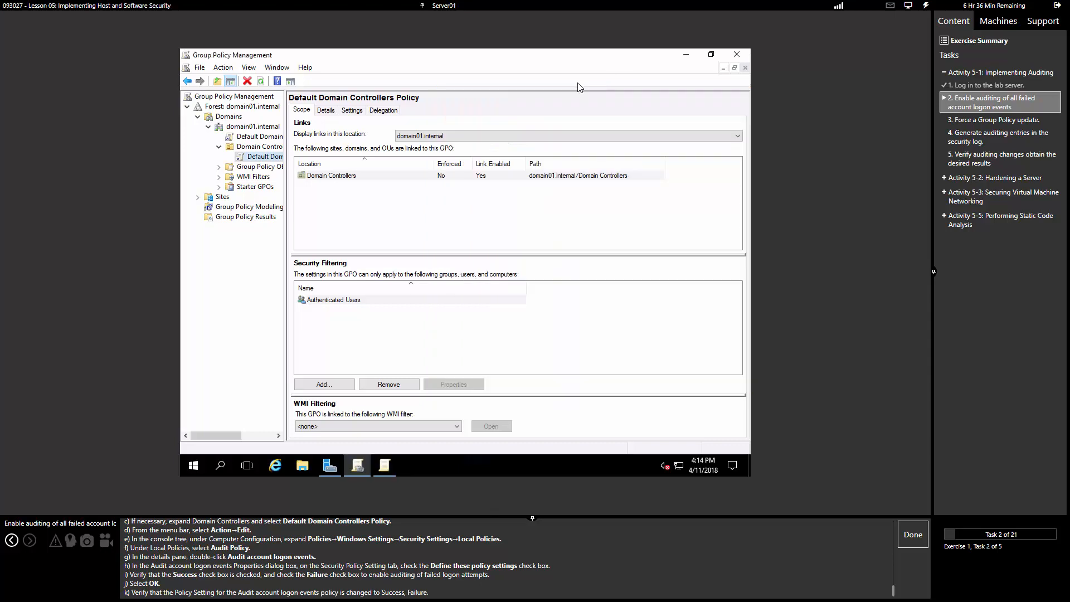
left_click(685, 54)
left_click_drag(590, 98, 339, 111)
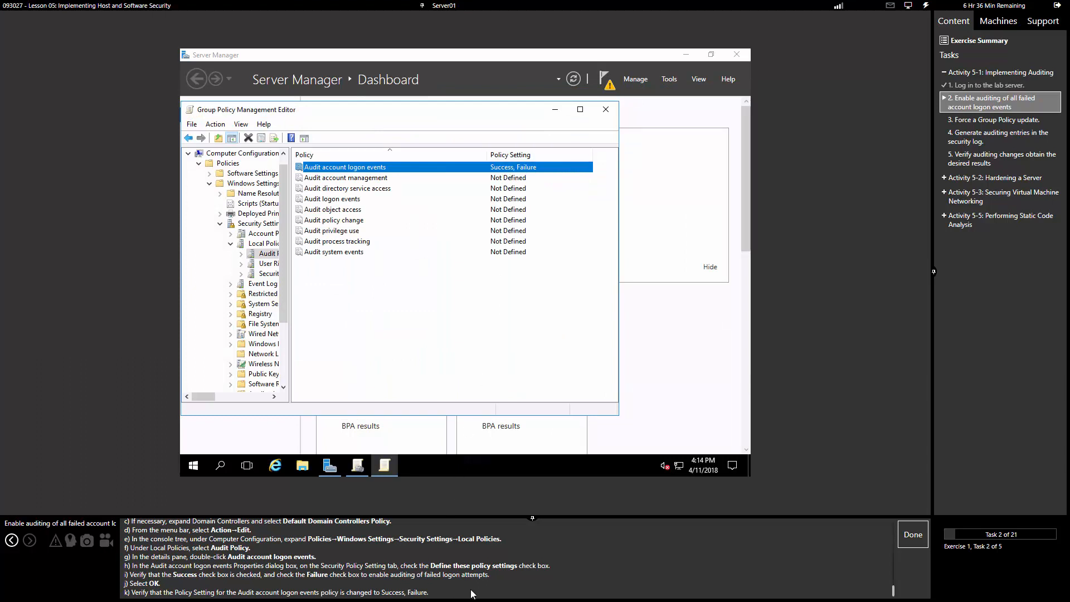
Step: Mark the audit task done and run gpupdate /force in an elevated Command Prompt
left_click(912, 535)
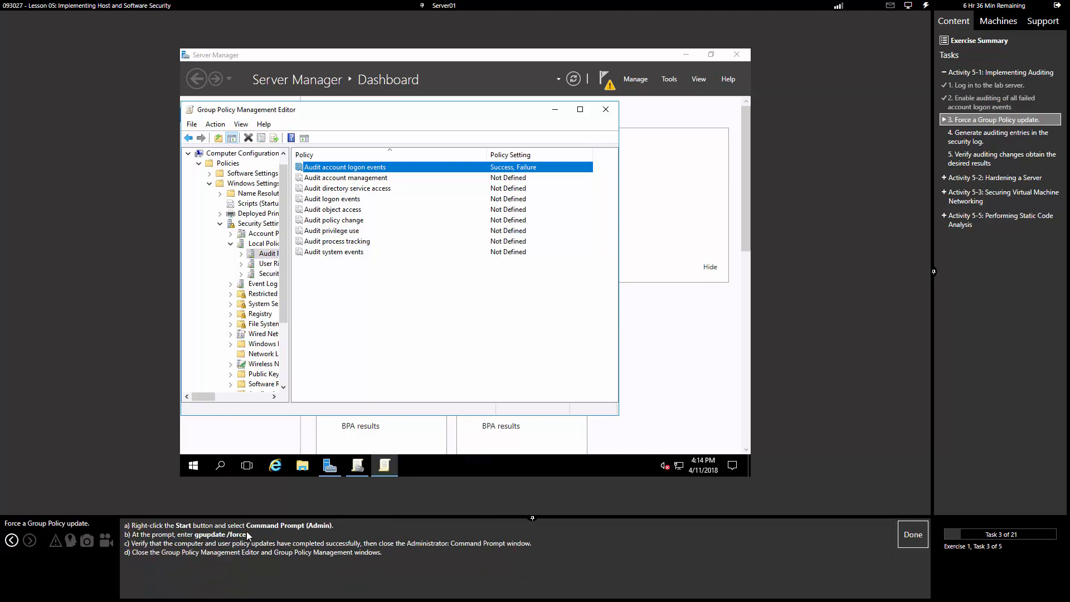
right_click(182, 466)
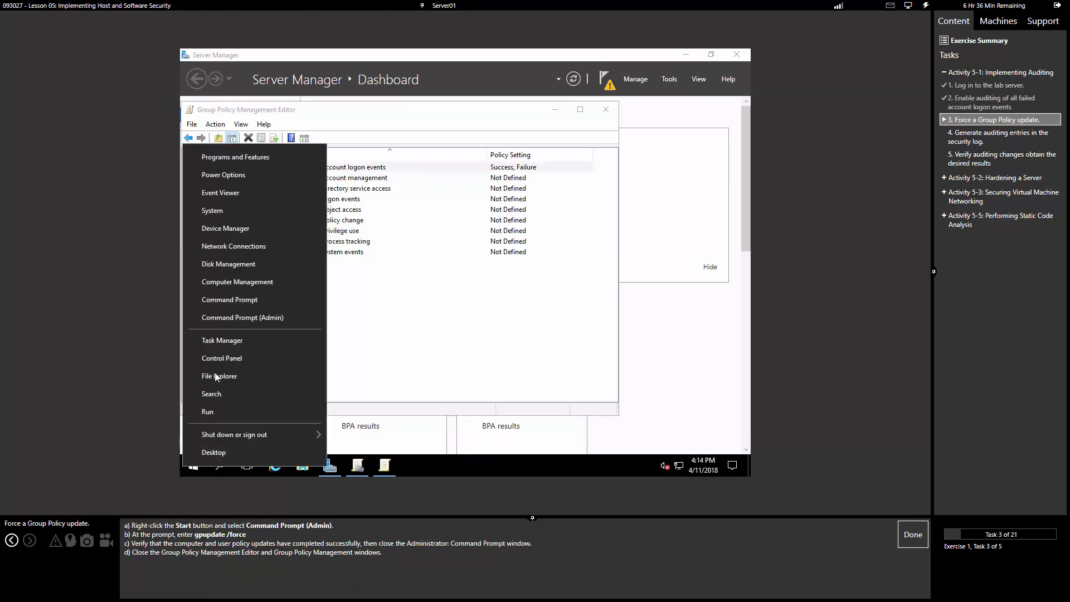
left_click(259, 316)
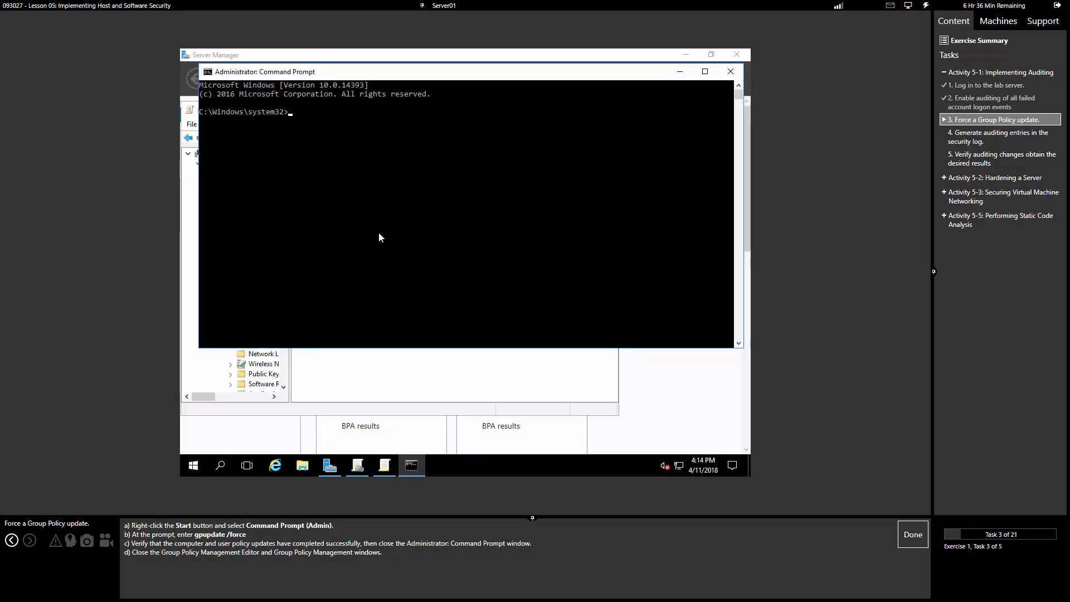
left_click(393, 225)
type("gpupdate /force")
key("Return")
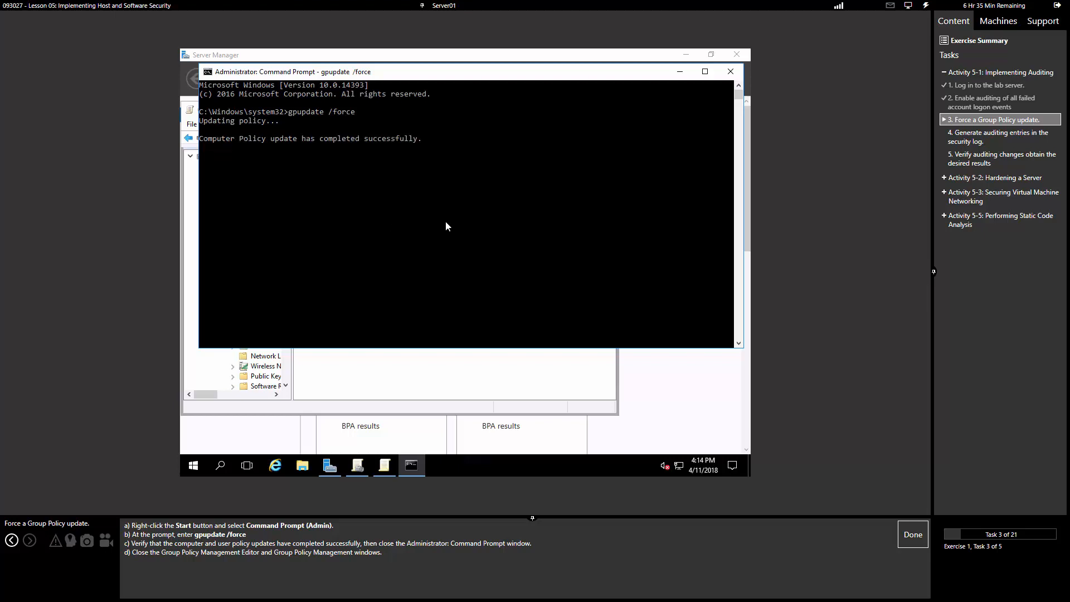
Step: Close Command Prompt, the Group Policy Management Editor and Server Manager
left_click(724, 77)
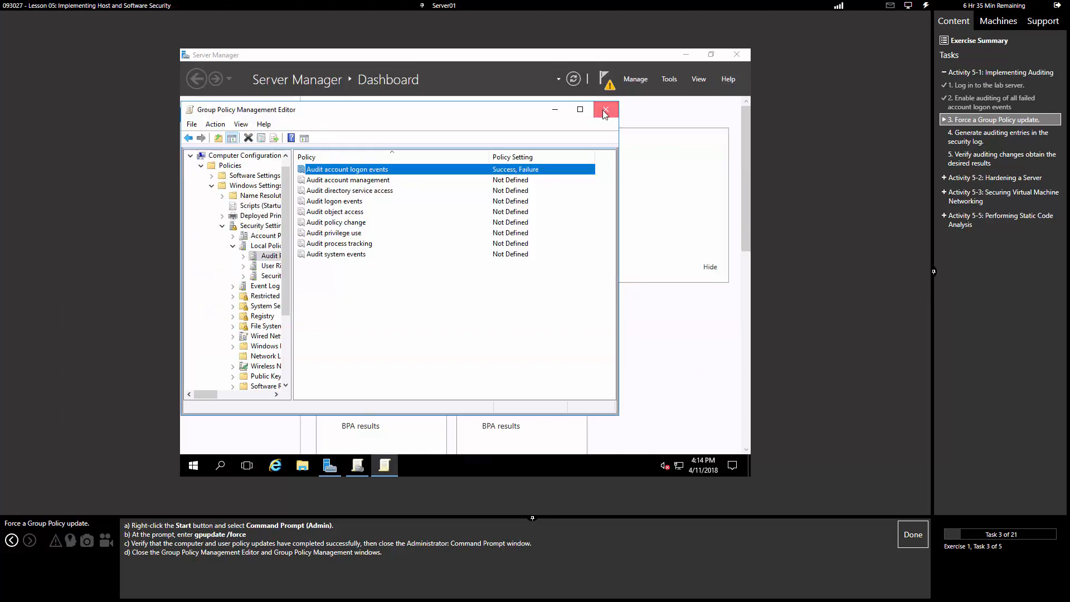
left_click(606, 109)
left_click(736, 54)
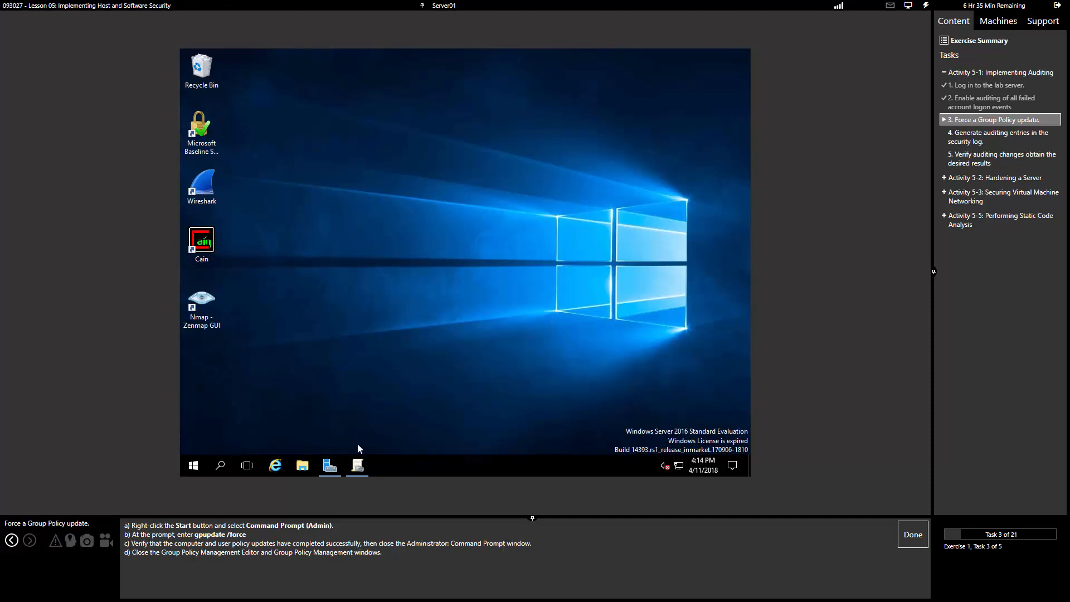
left_click(351, 472)
Step: Close Group Policy Management and mark the policy update task complete
left_click(737, 55)
left_click(908, 534)
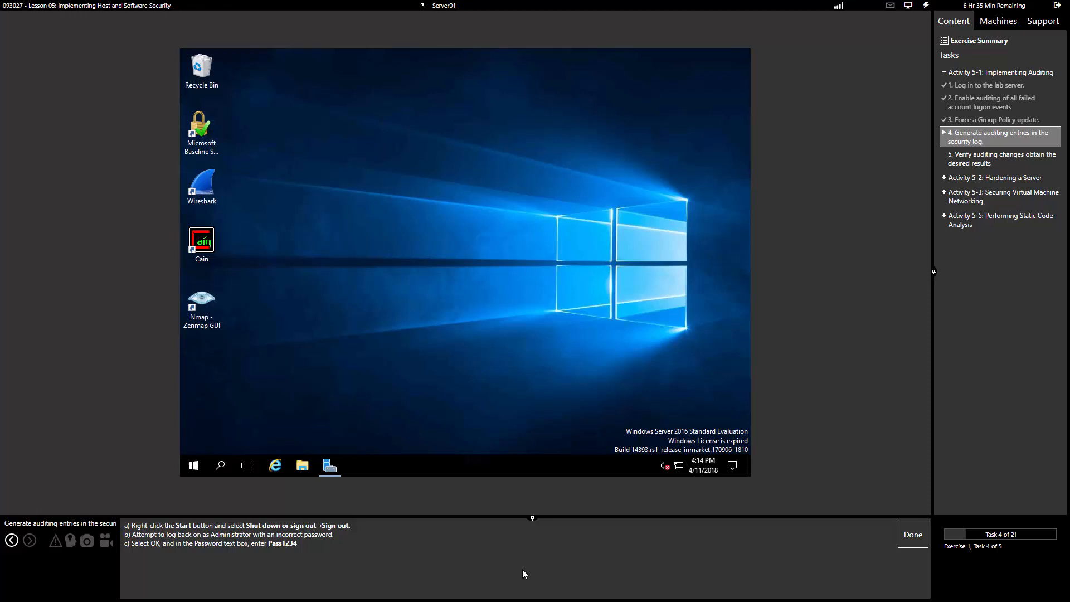
left_click(11, 540)
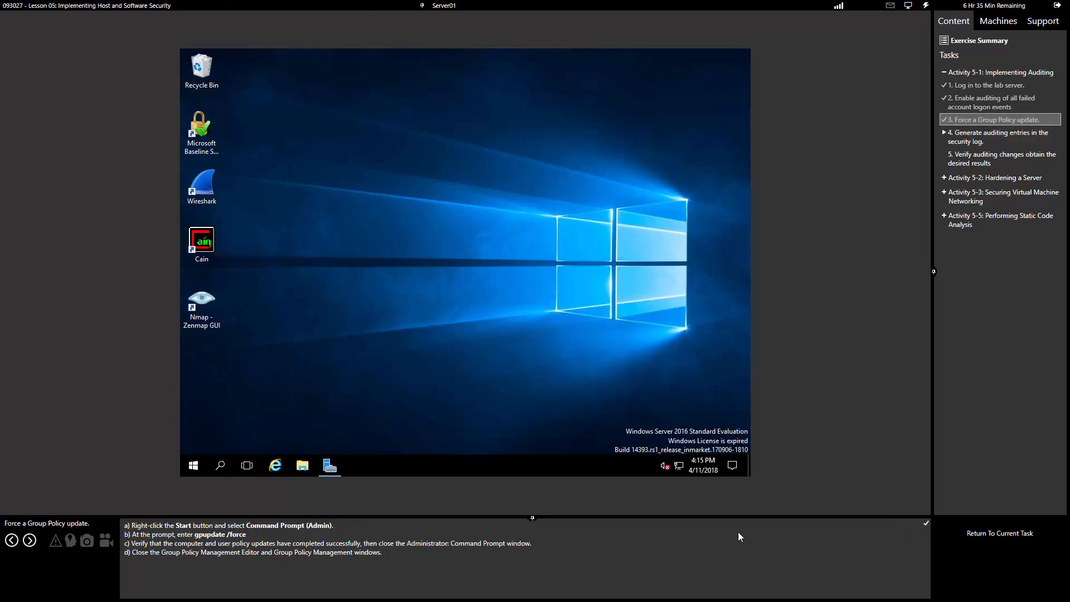
left_click(29, 540)
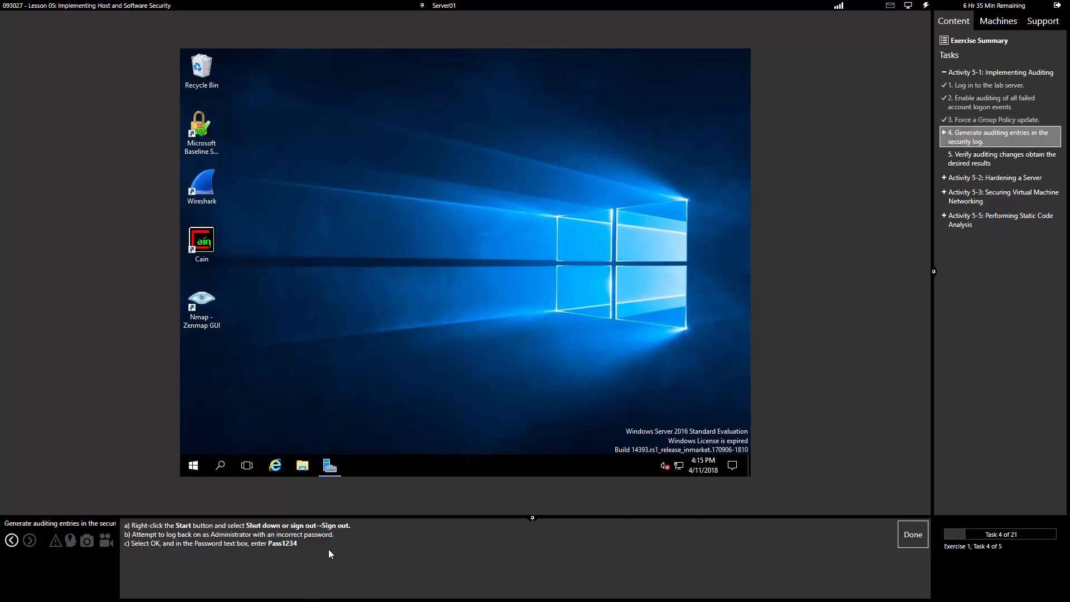
Step: Sign out via the Start power-user menu and send Ctrl+Alt+Delete to reach sign-in
right_click(194, 472)
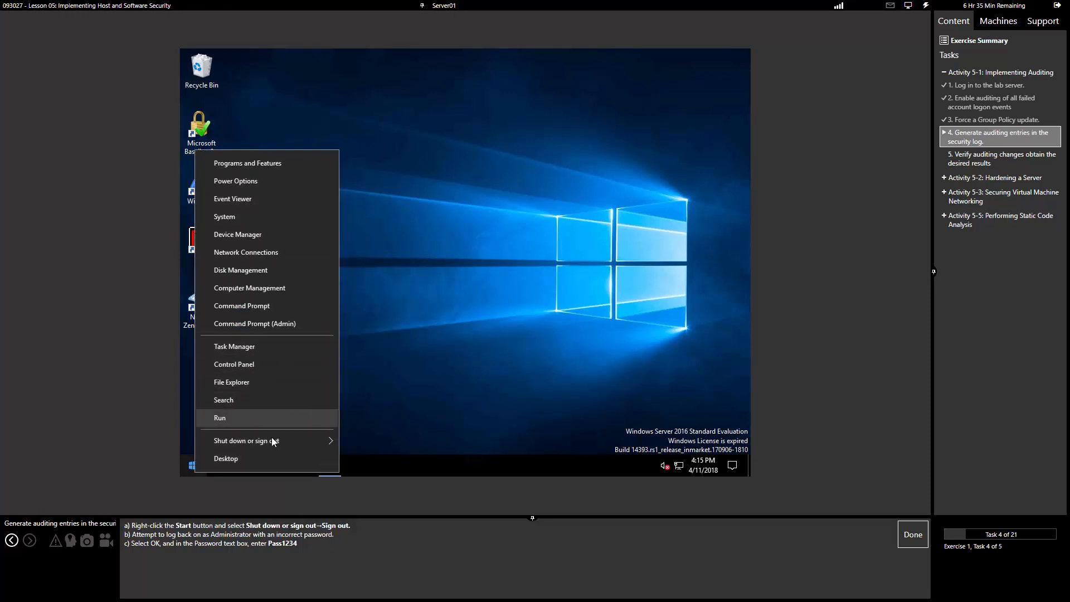
mouse_move(280, 441)
left_click(369, 403)
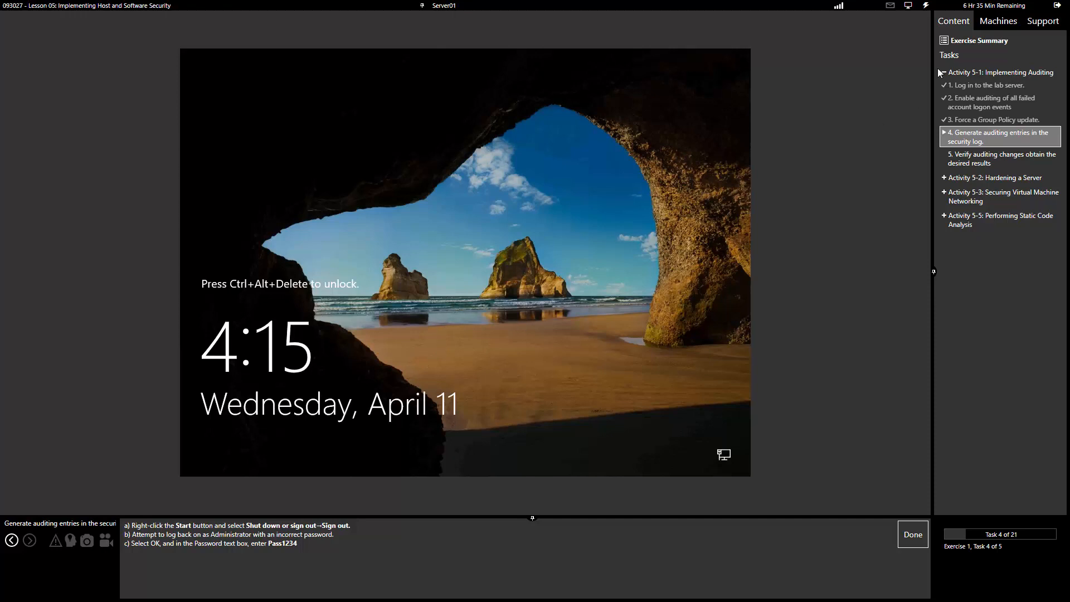
left_click(925, 6)
left_click(949, 18)
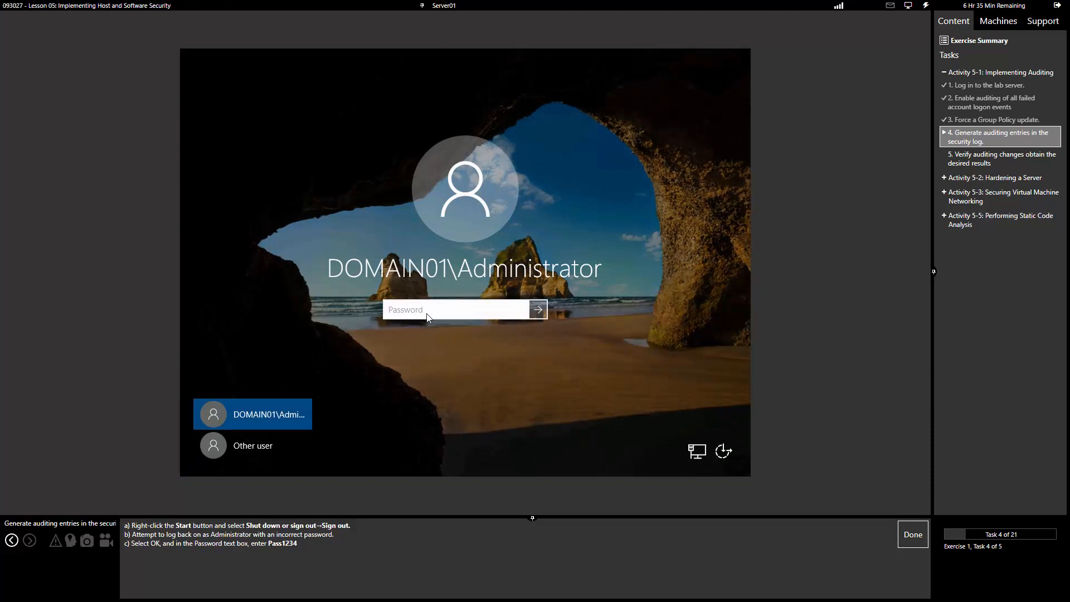
Step: Fail one sign-in with a wrong password, then sign in with the correct password and mark the task done
type("password")
key("Return")
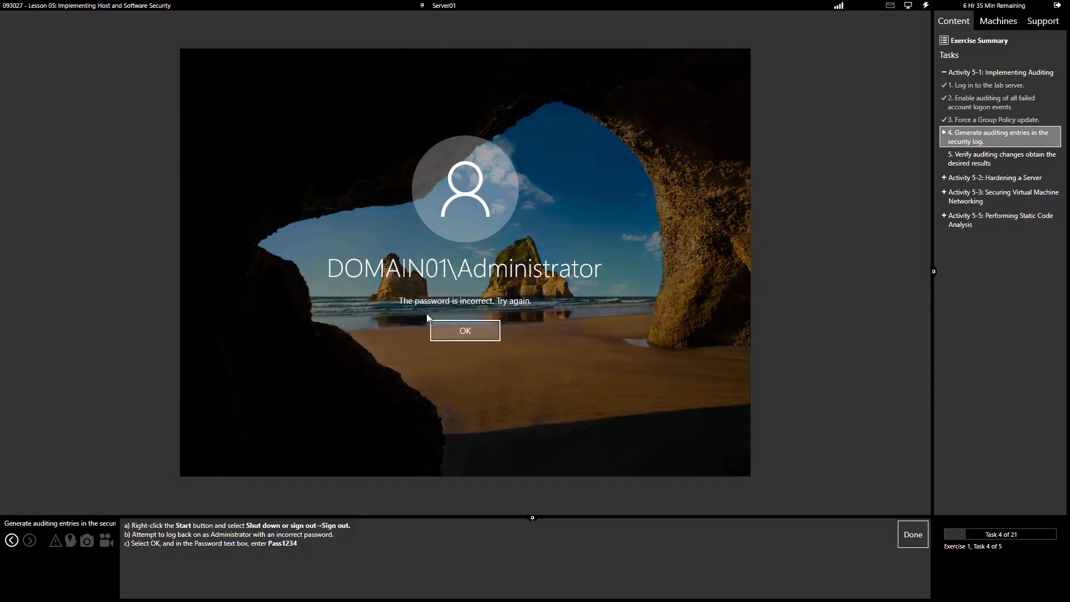
left_click(461, 332)
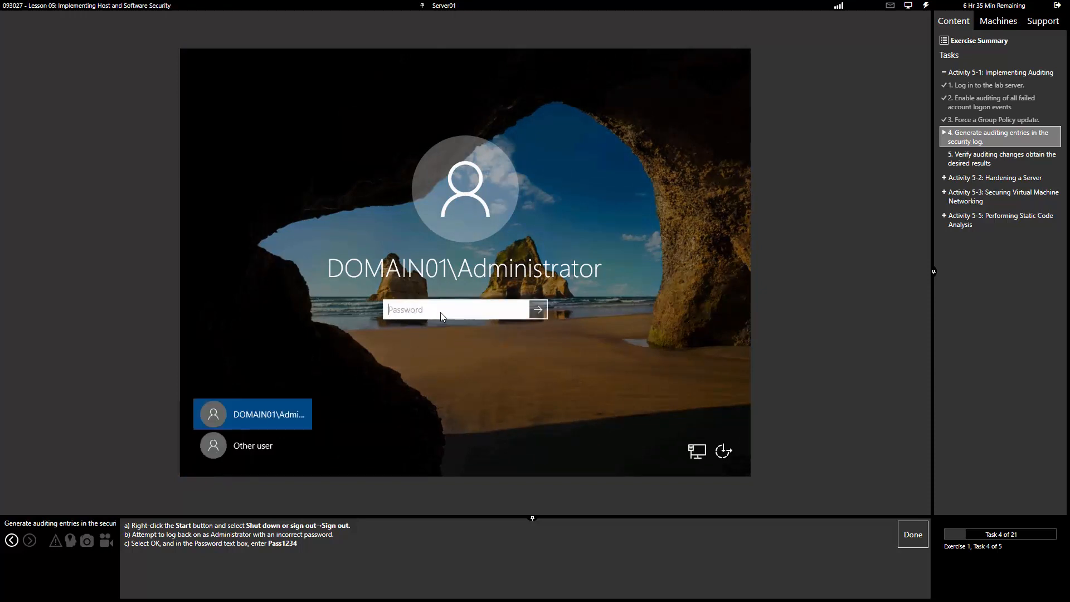
type("Pass1234")
key("Return")
left_click(913, 535)
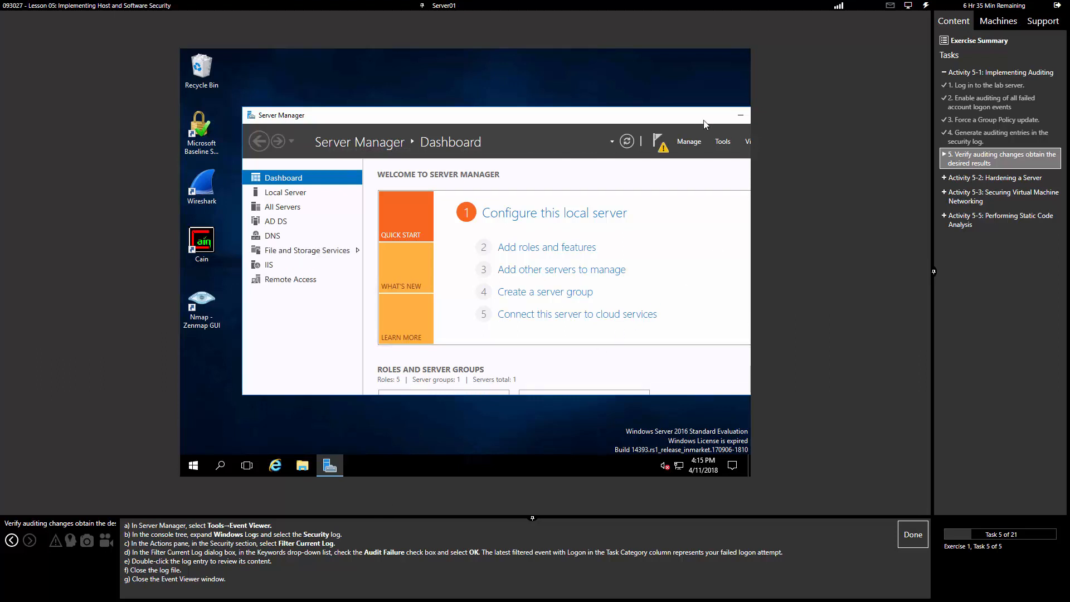
Step: Maximize Server Manager and launch Event Viewer from the Tools menu
left_click_drag(690, 113, 643, 113)
left_click(718, 115)
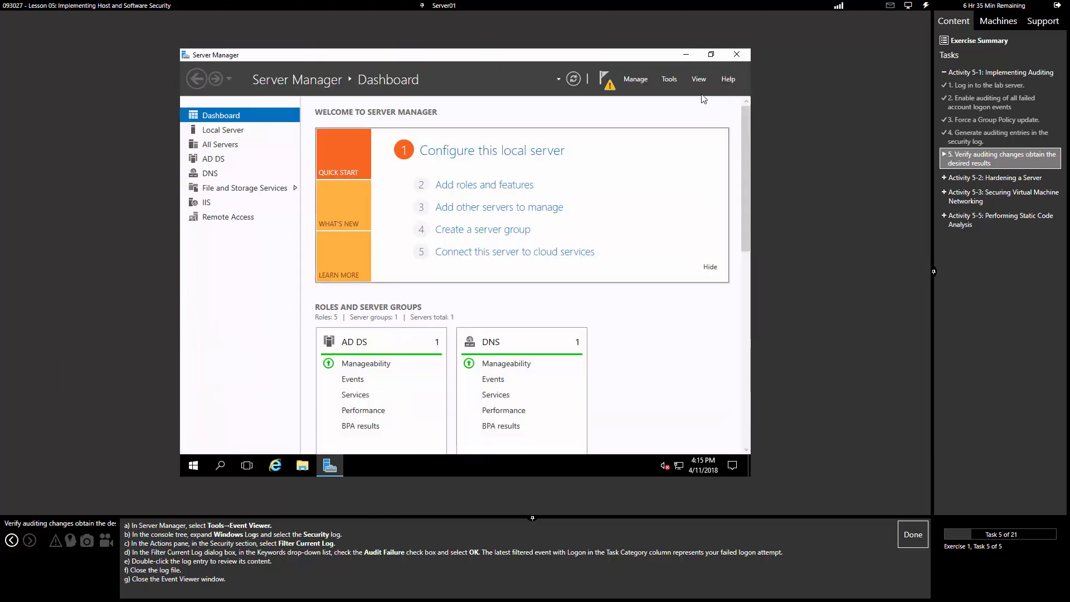
left_click(668, 81)
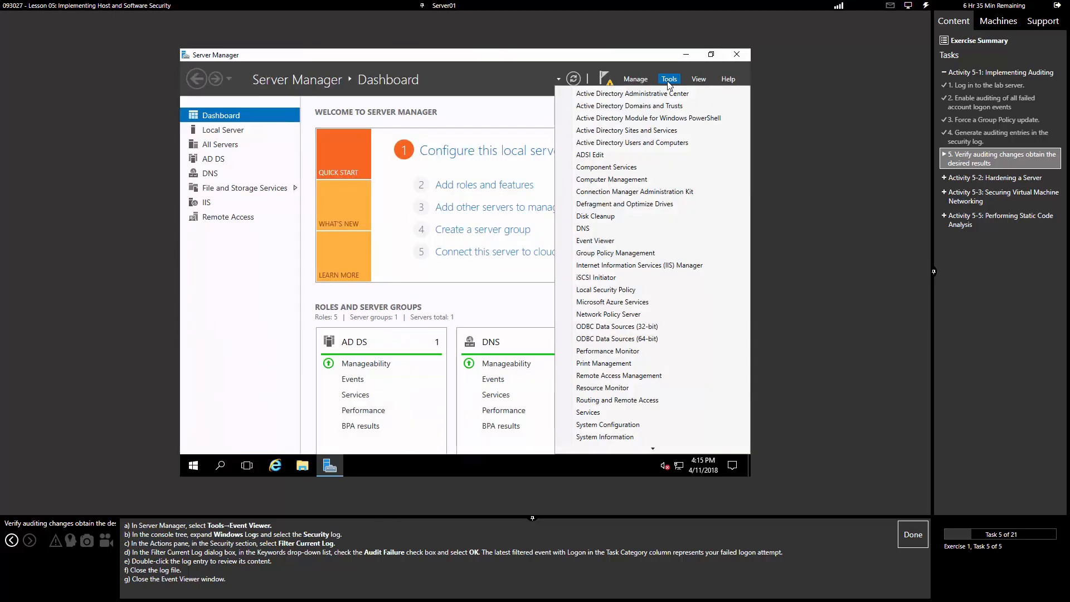
left_click(595, 240)
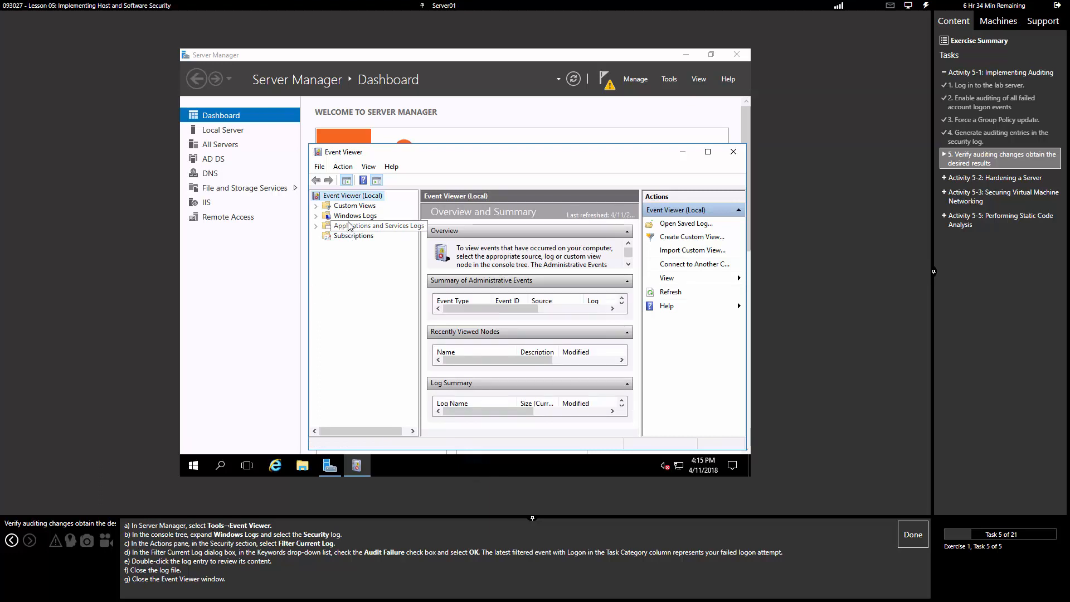
Step: Open Windows Logs > Security and maximize Event Viewer
left_click(316, 217)
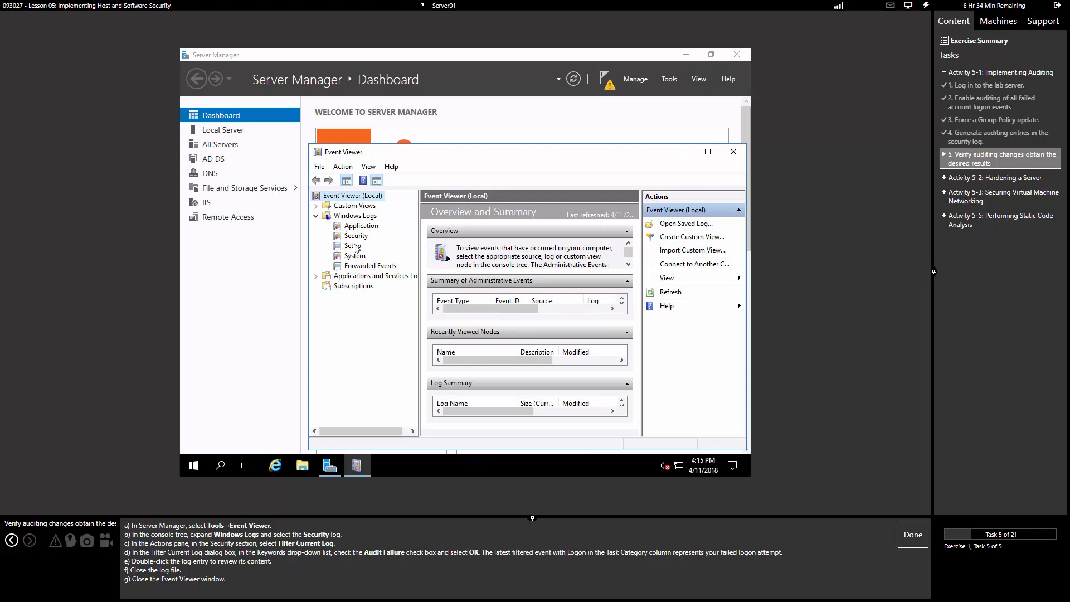
left_click(355, 237)
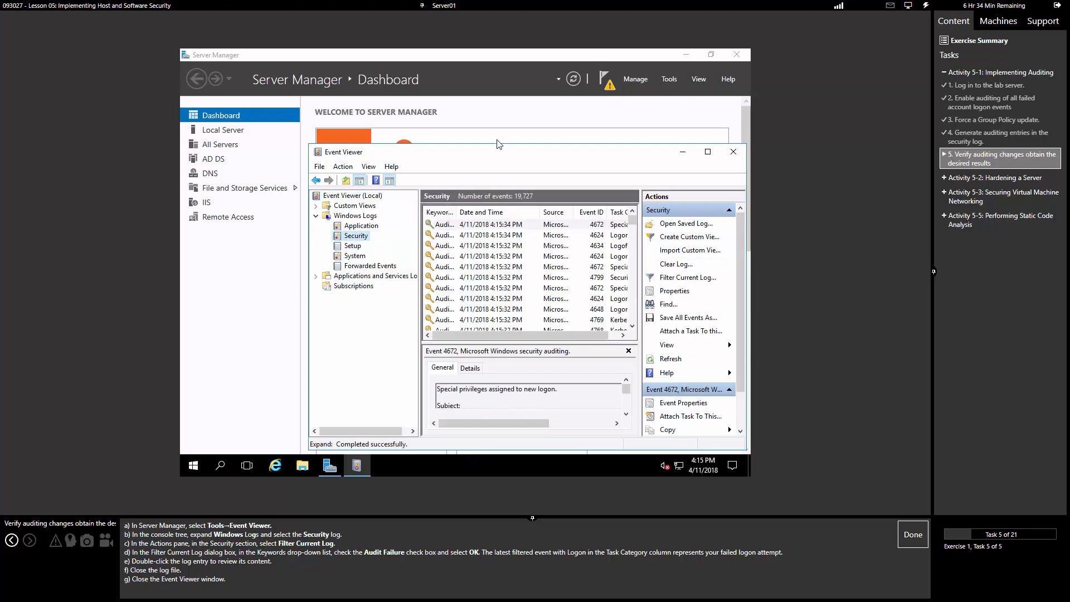
left_click(708, 151)
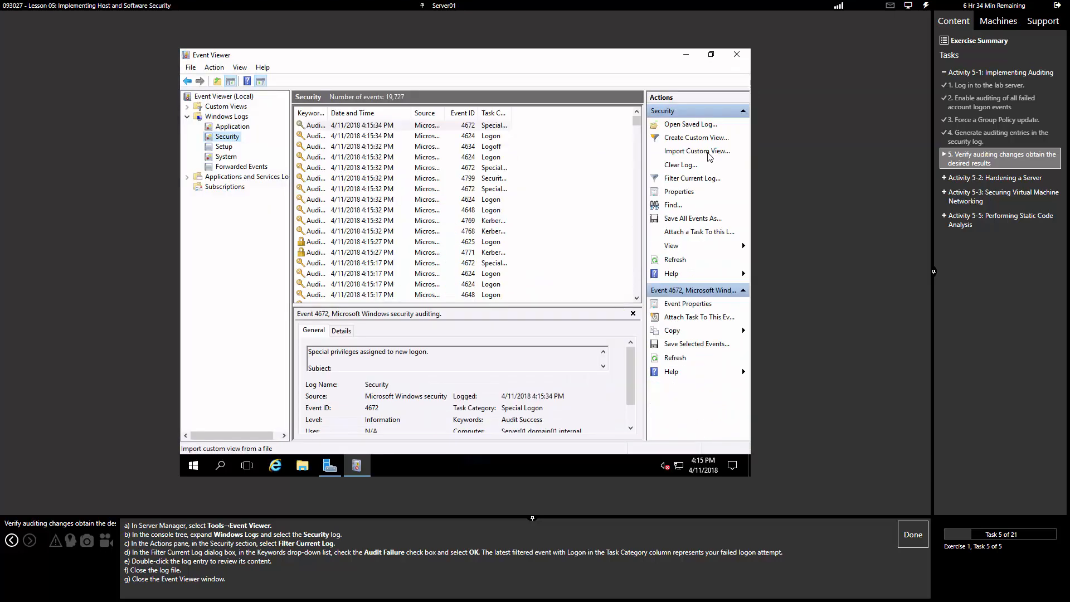
mouse_move(329, 465)
Step: Filter the Security log to the Audit Failure keyword with Filter Current Log
left_click(678, 179)
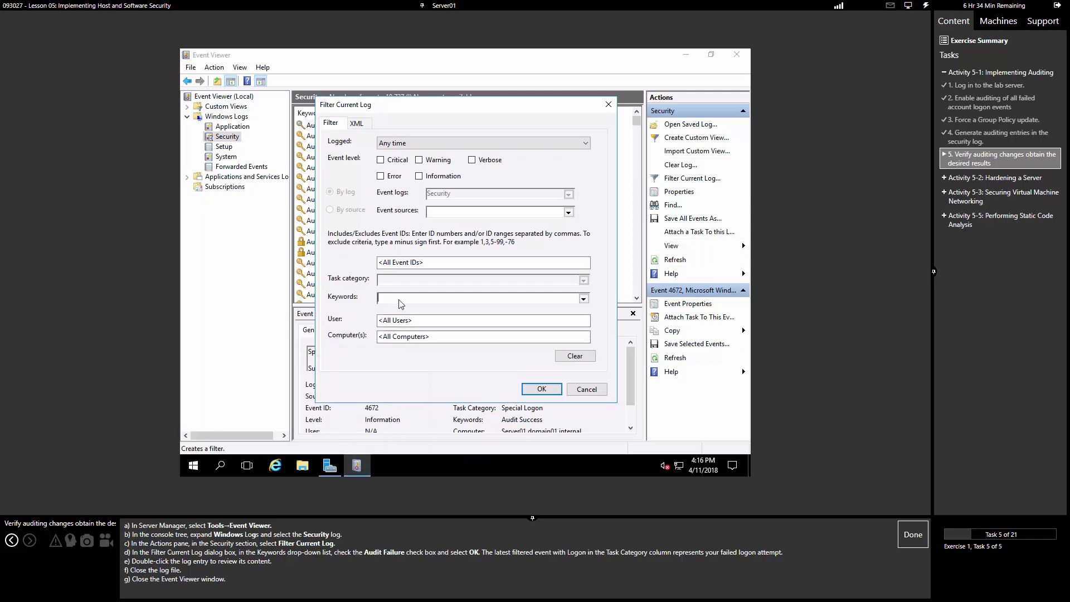
left_click(584, 299)
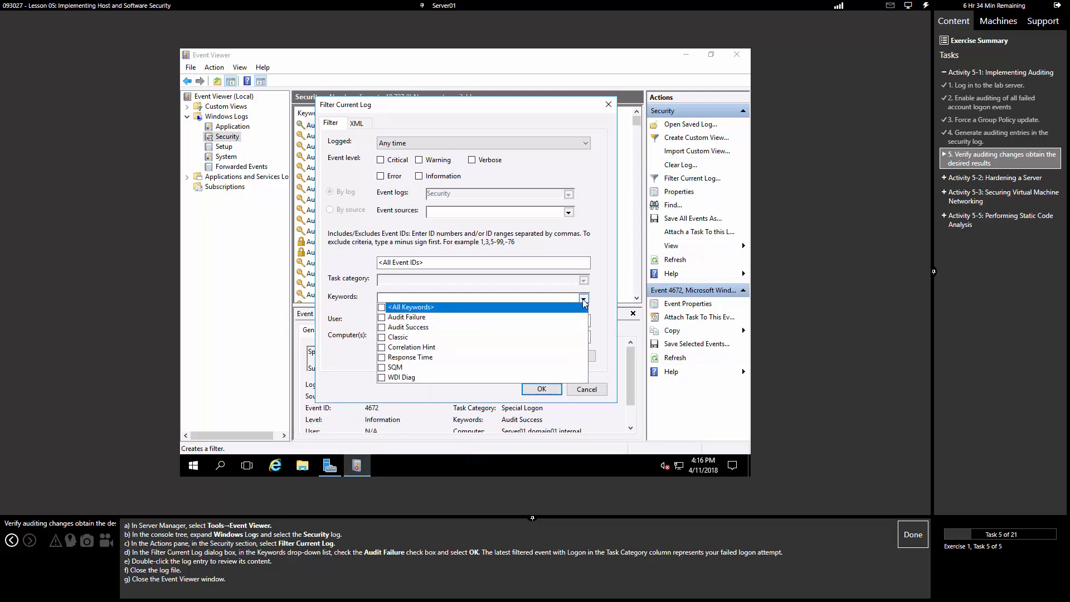
left_click(407, 318)
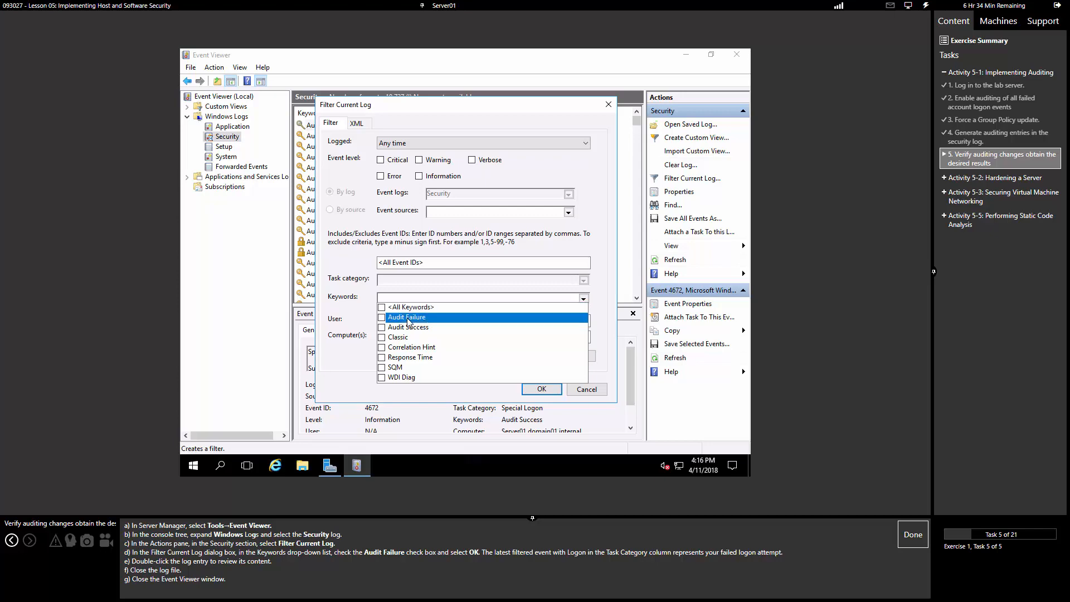
left_click(541, 390)
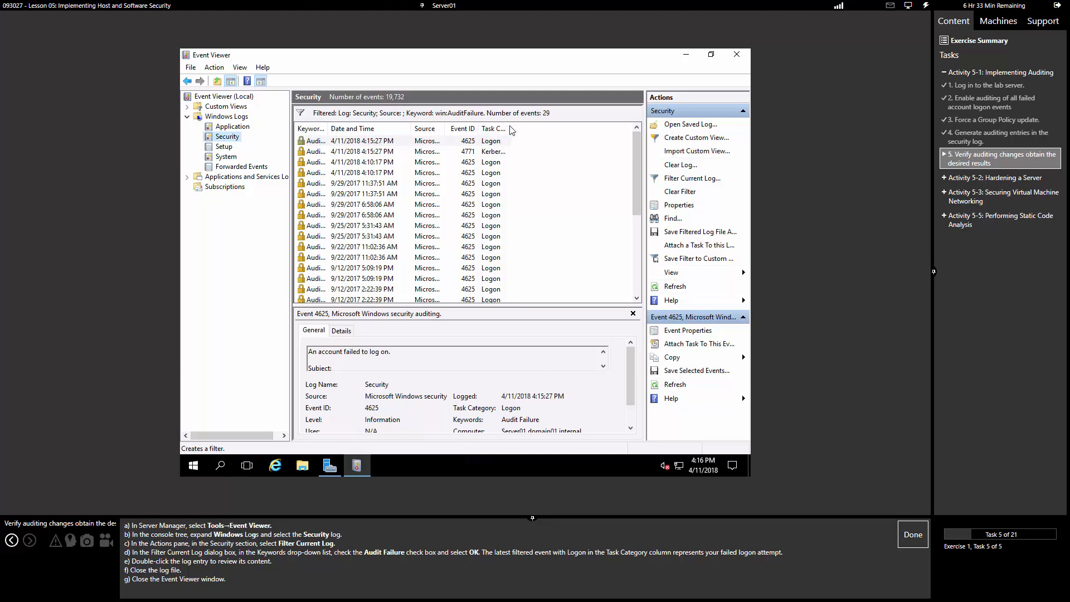
Step: Open the Event Properties of the 4:15:27 PM failed-logon event 4625
left_click(394, 140)
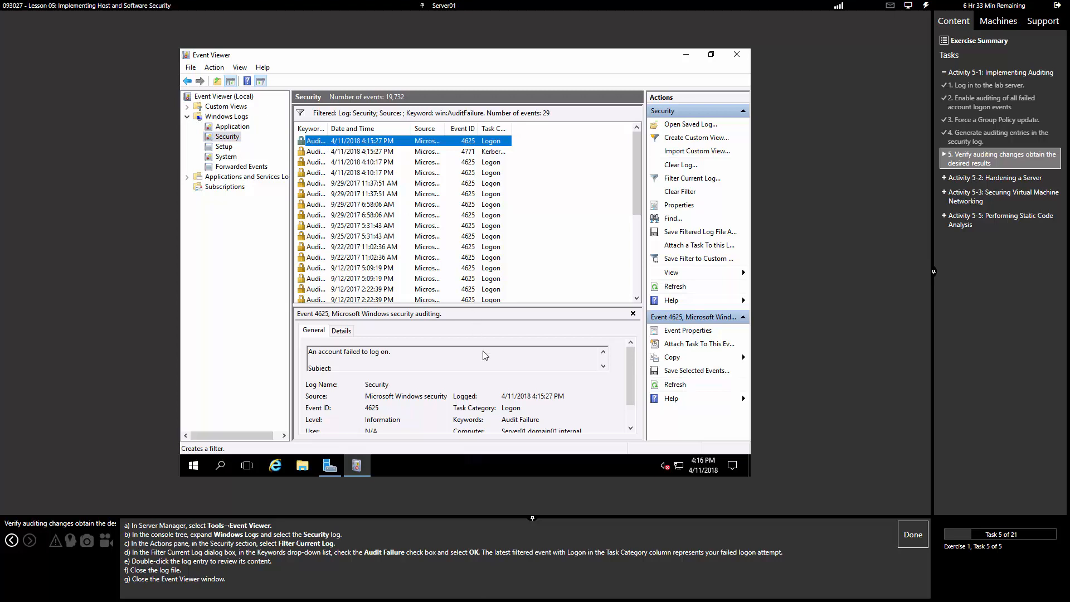
scroll(611, 400, "down", 1)
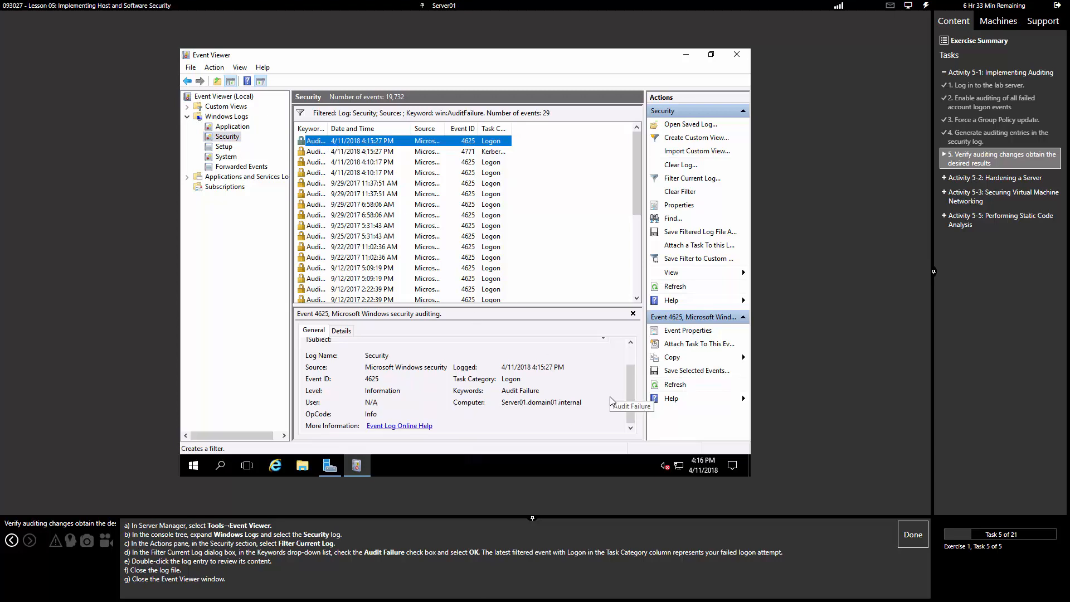
scroll(612, 400, "up", 1)
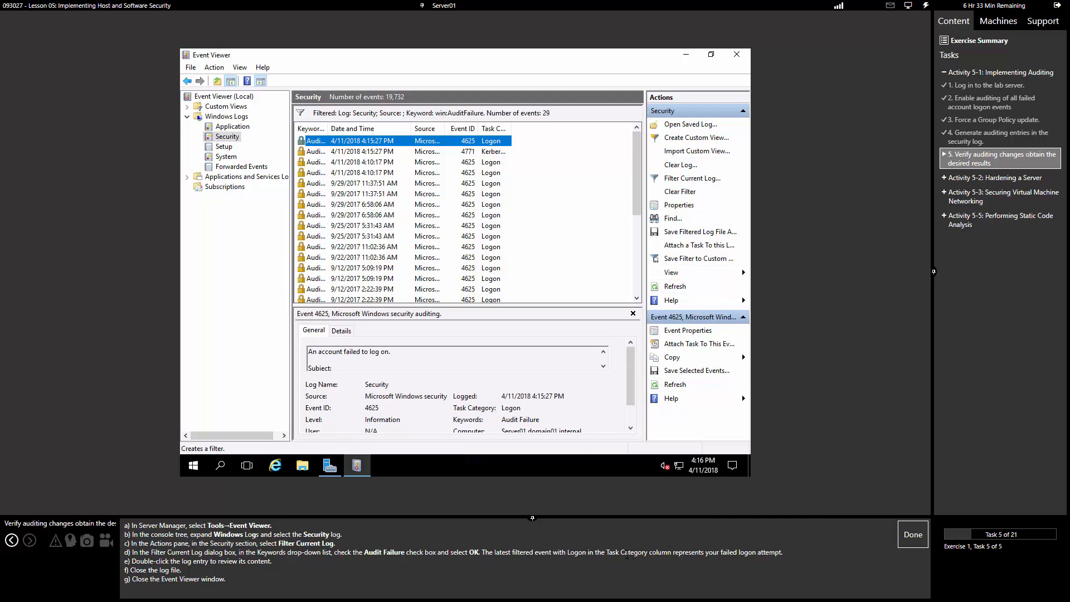
double_click(512, 129)
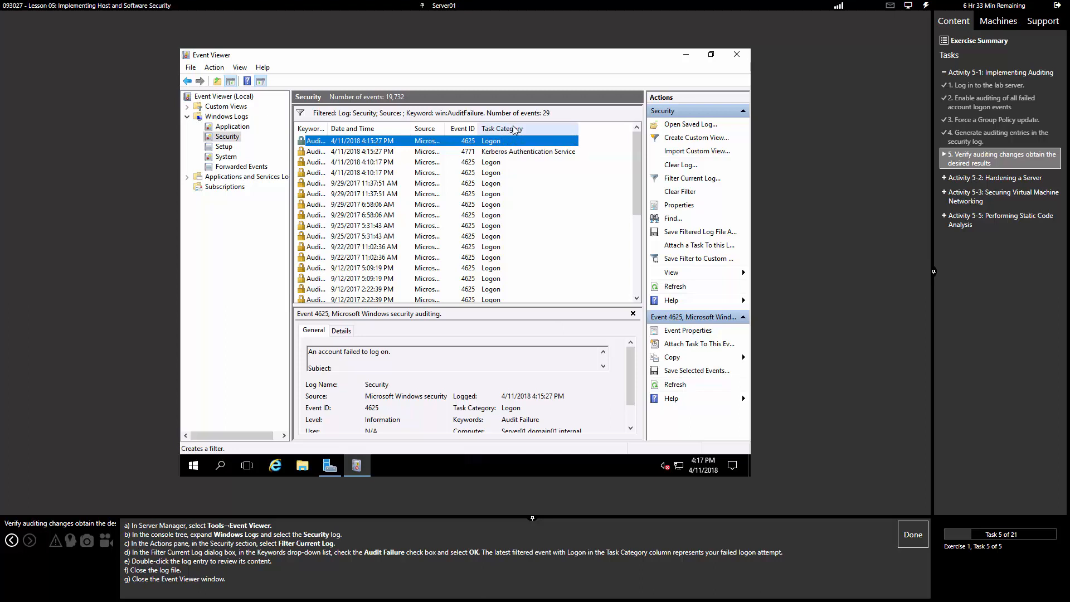
left_click(496, 173)
left_click(494, 163)
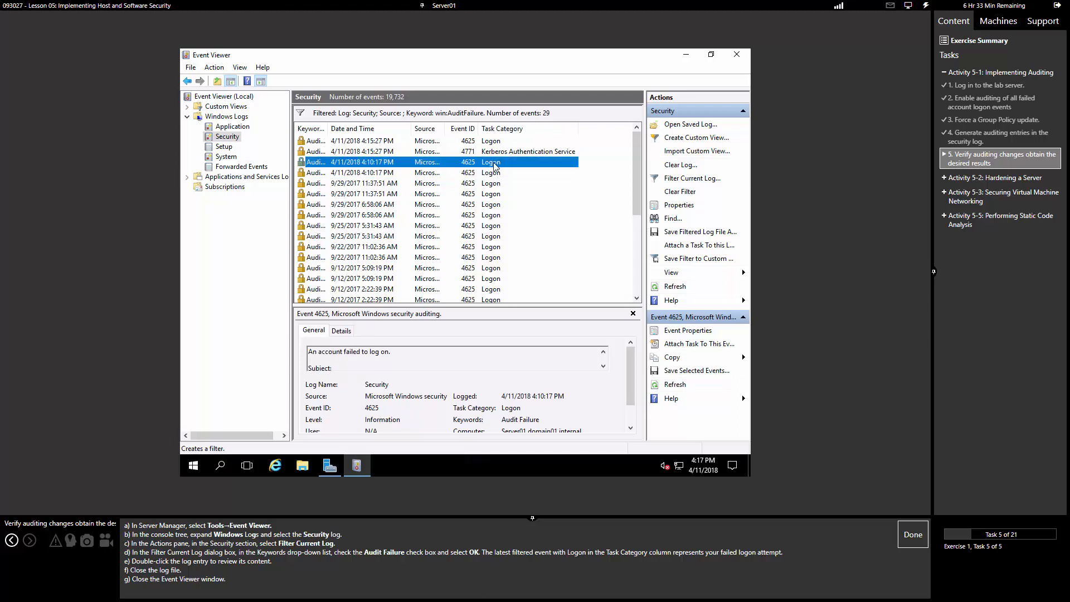
left_click(498, 142)
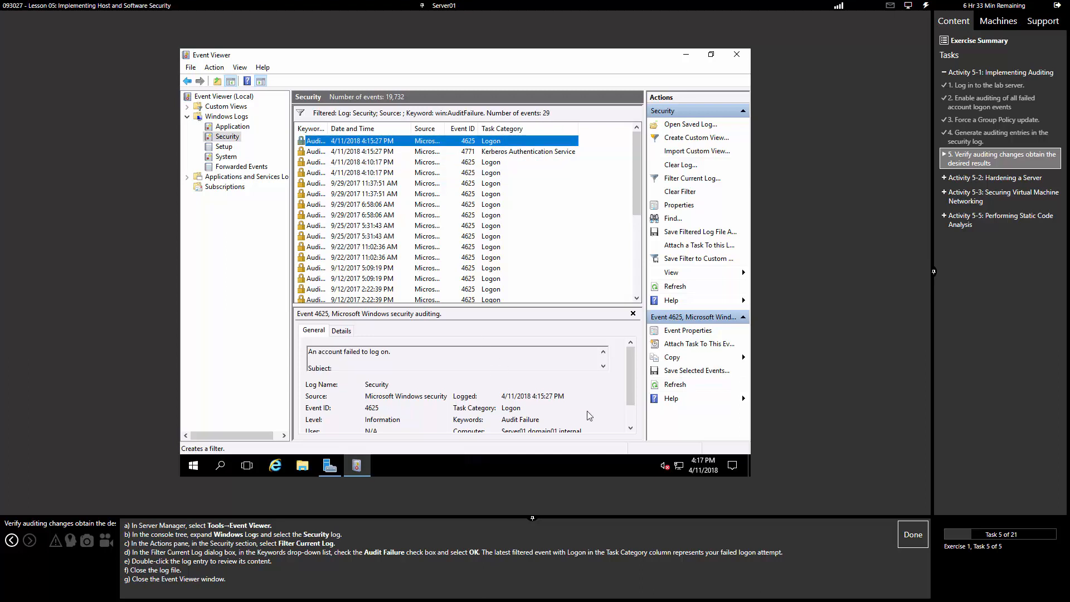
scroll(589, 415, "down", 2)
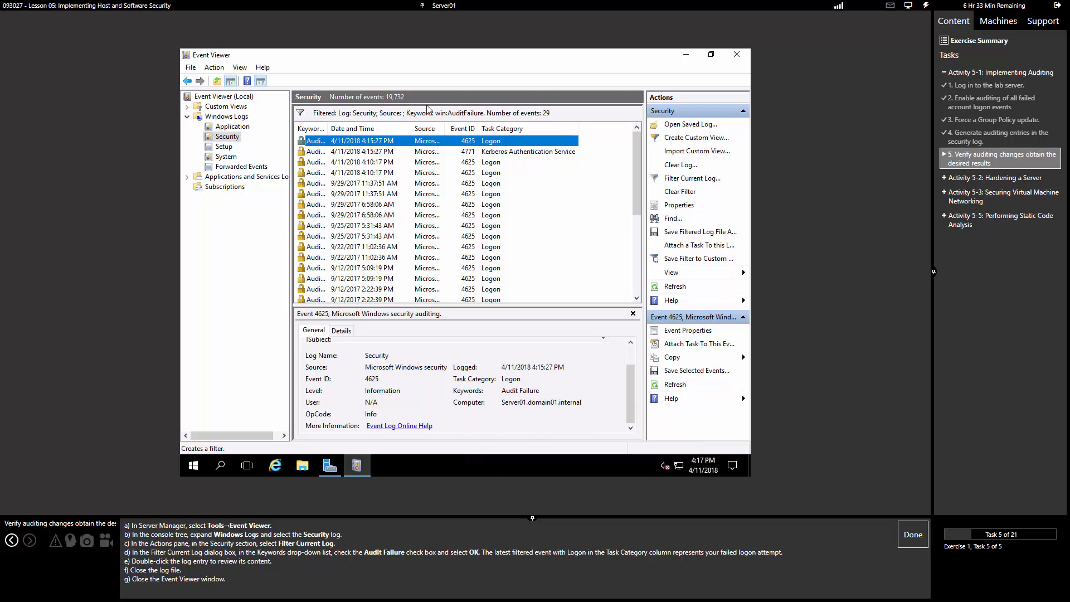
double_click(322, 144)
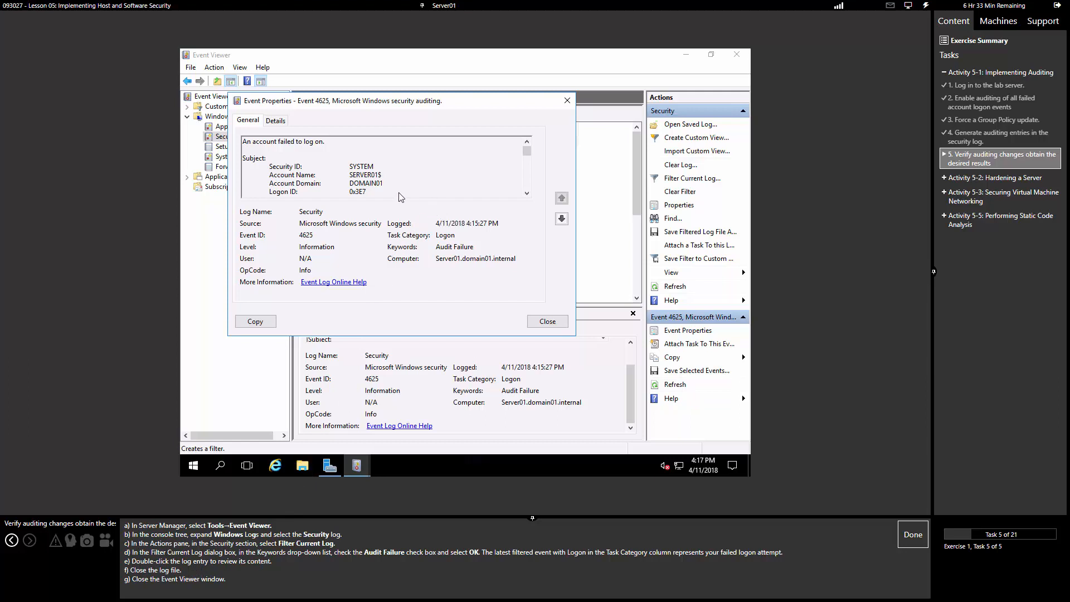
Step: Read through the failed-logon event's General description
scroll(400, 174, "down", 8)
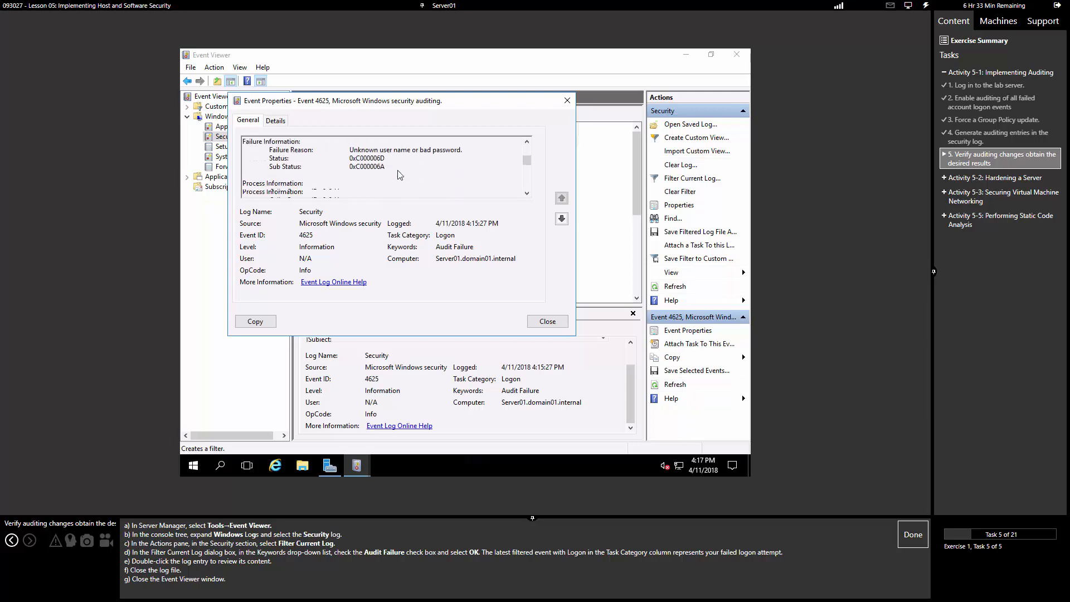
scroll(400, 174, "down", 6)
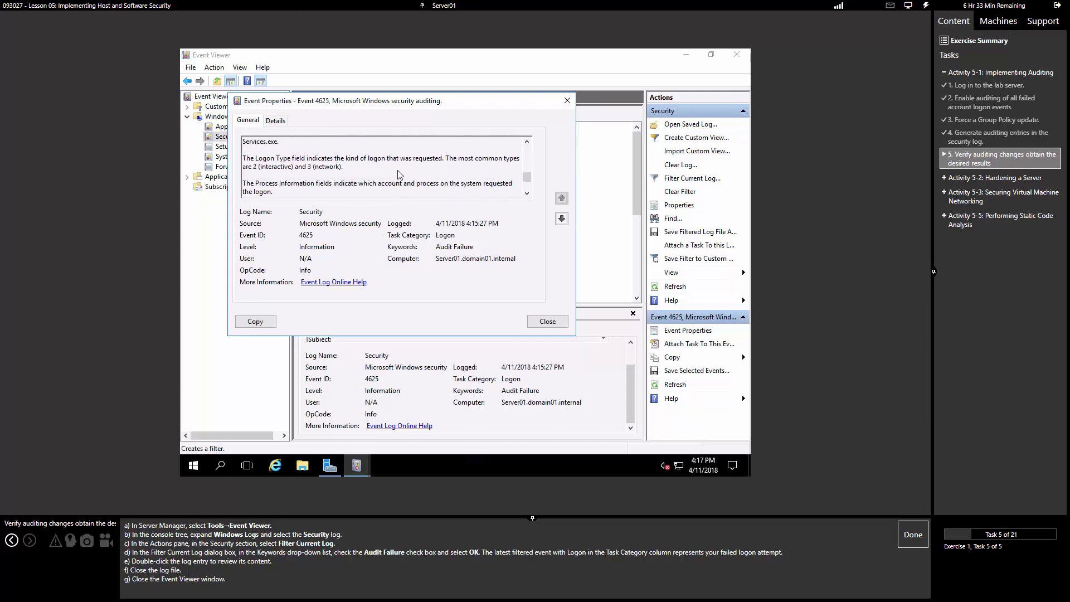
scroll(399, 175, "up", 15)
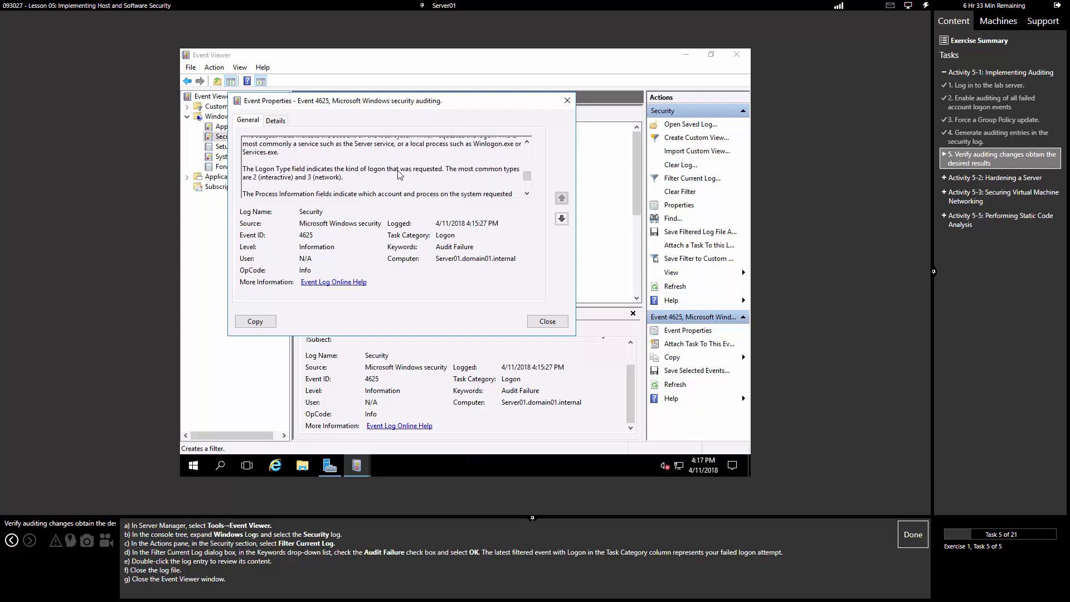
scroll(400, 175, "up", 1)
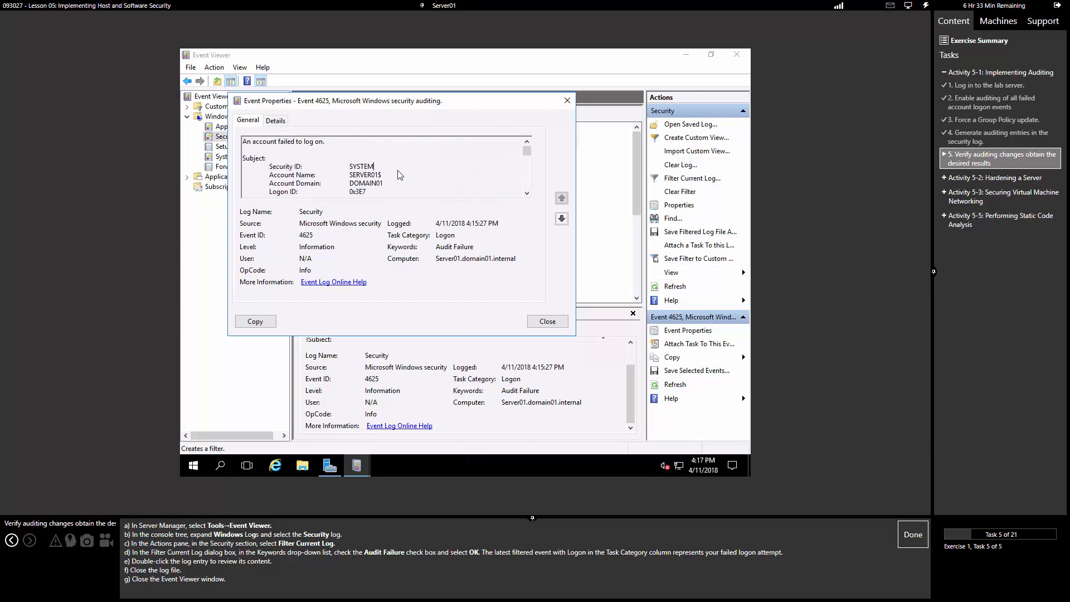
left_click(397, 160)
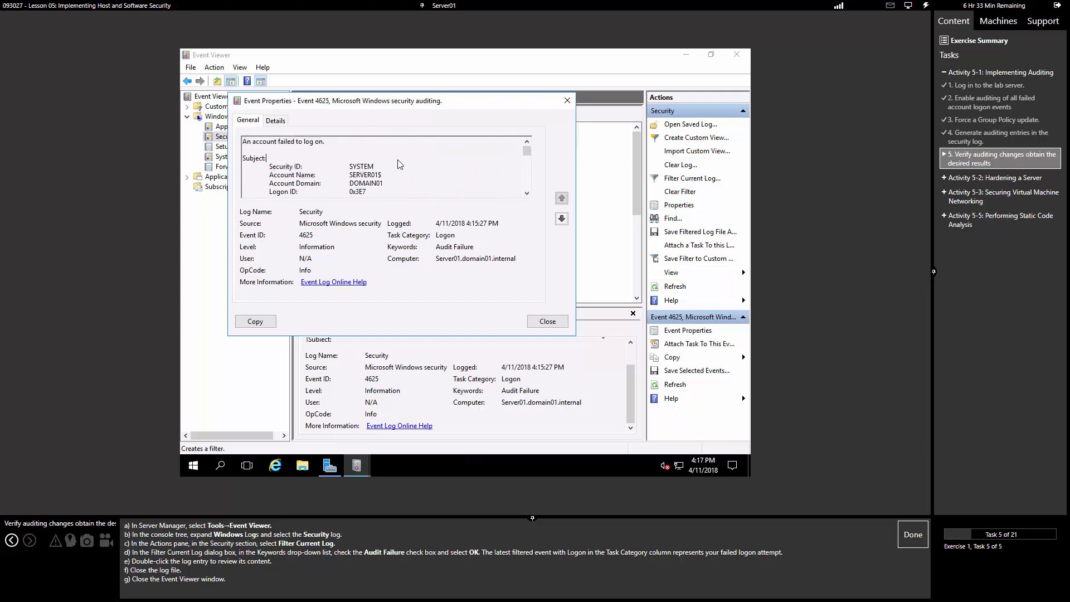
Step: Inspect the event's Details fields in XML View, then close the dialog and Event Viewer
left_click(278, 120)
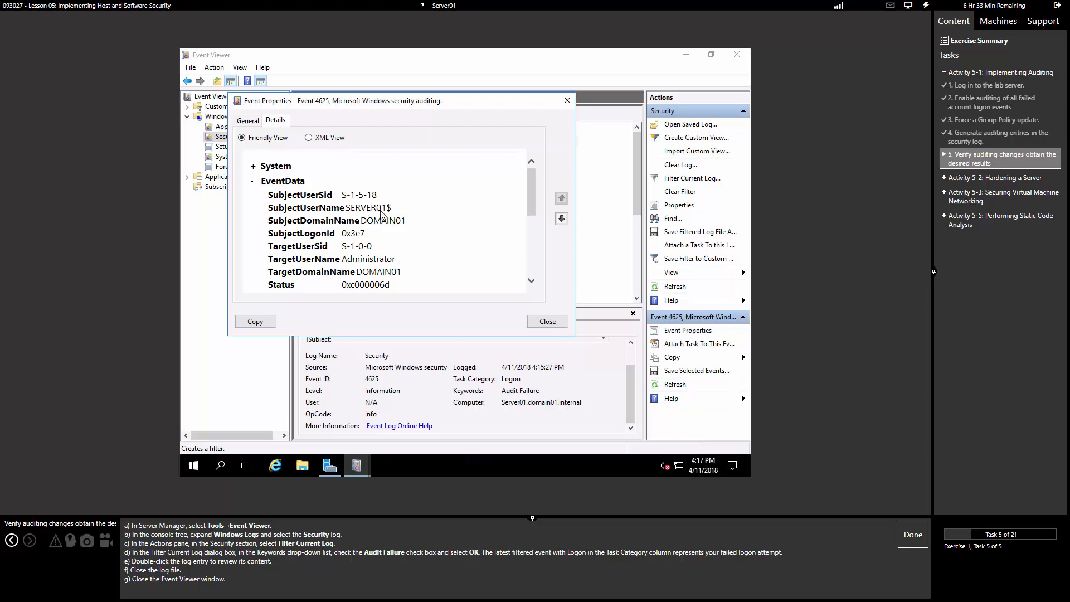
scroll(346, 169, "down", 4)
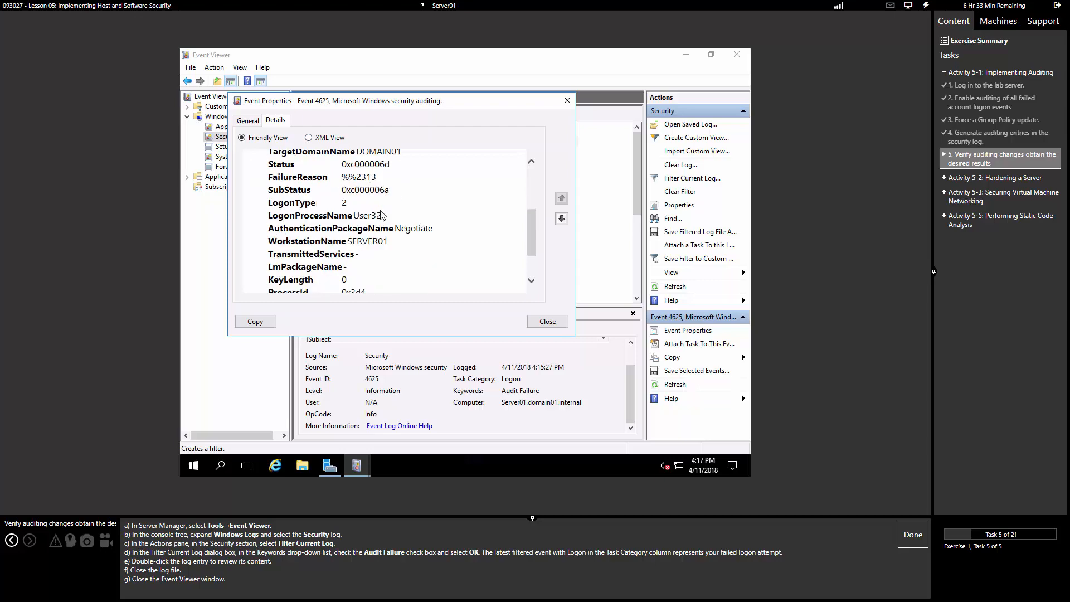
left_click(328, 138)
scroll(404, 218, "down", 5)
scroll(403, 218, "down", 10)
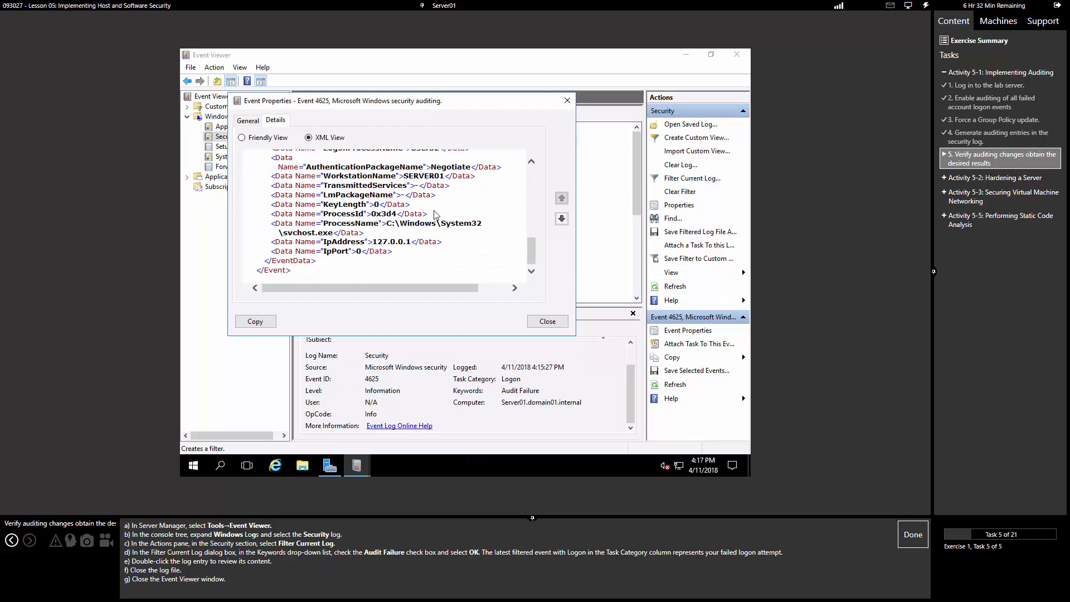
left_click(567, 100)
left_click(737, 55)
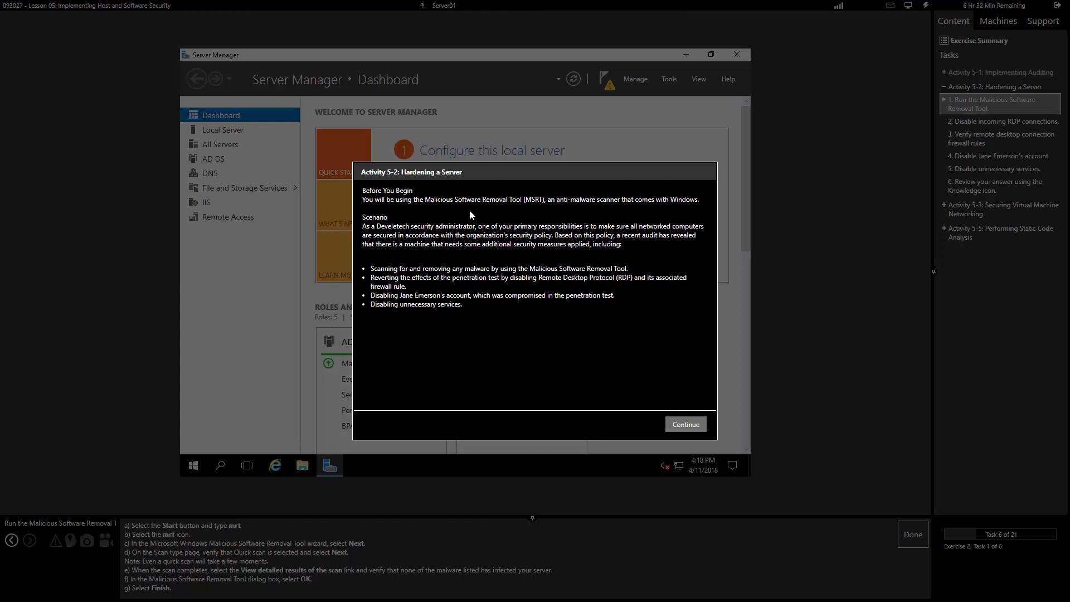
Step: Dismiss the Activity 5-2 Hardening a Server scenario introduction
left_click(692, 426)
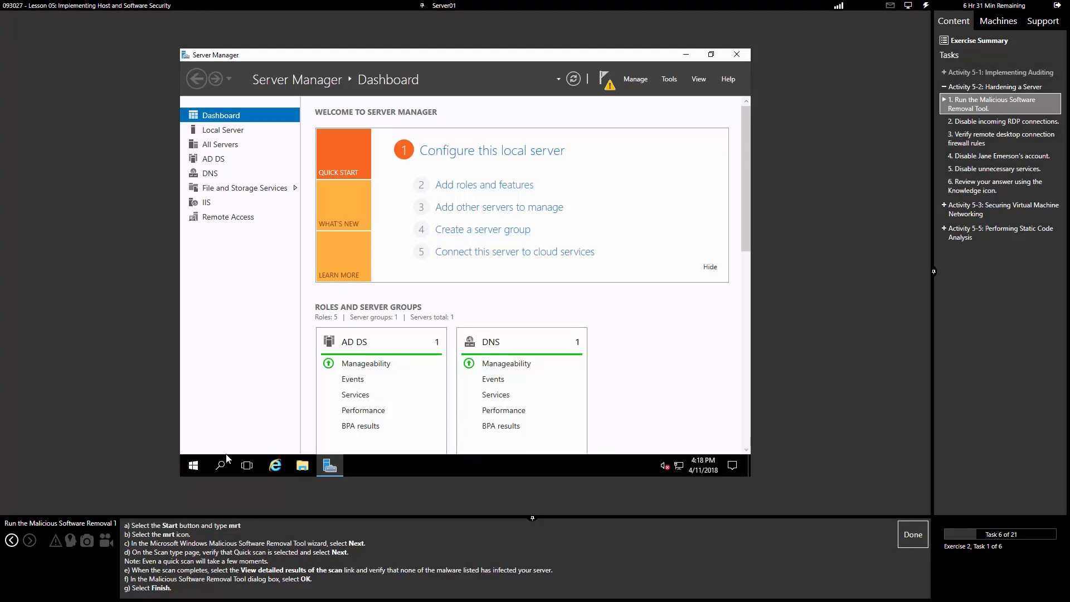
Step: Launch mrt from Start search, accept the current version, and bring its Welcome page forward
left_click(194, 466)
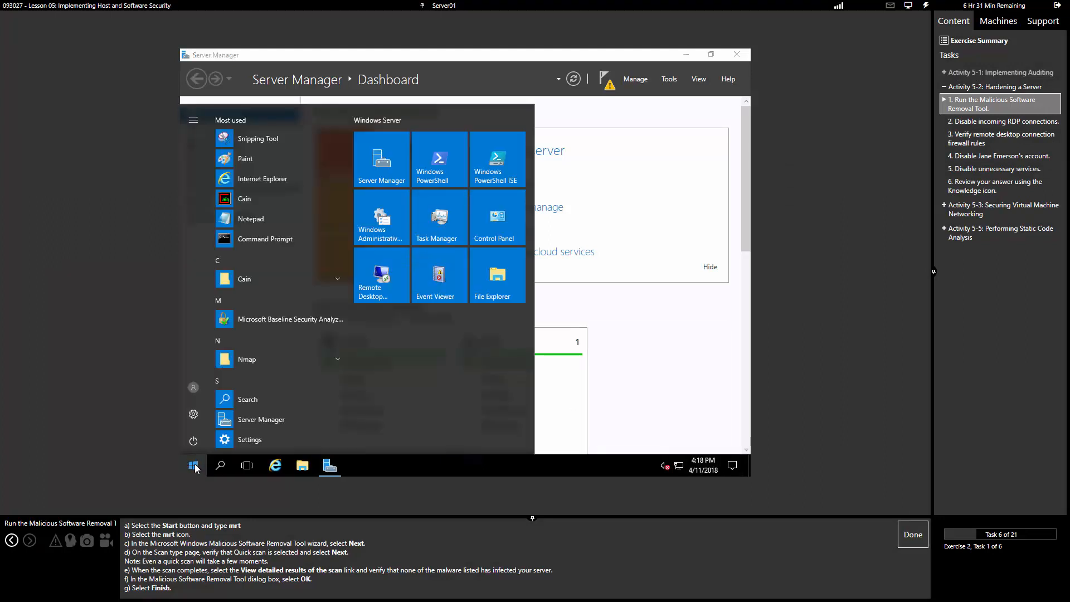
type("mrt")
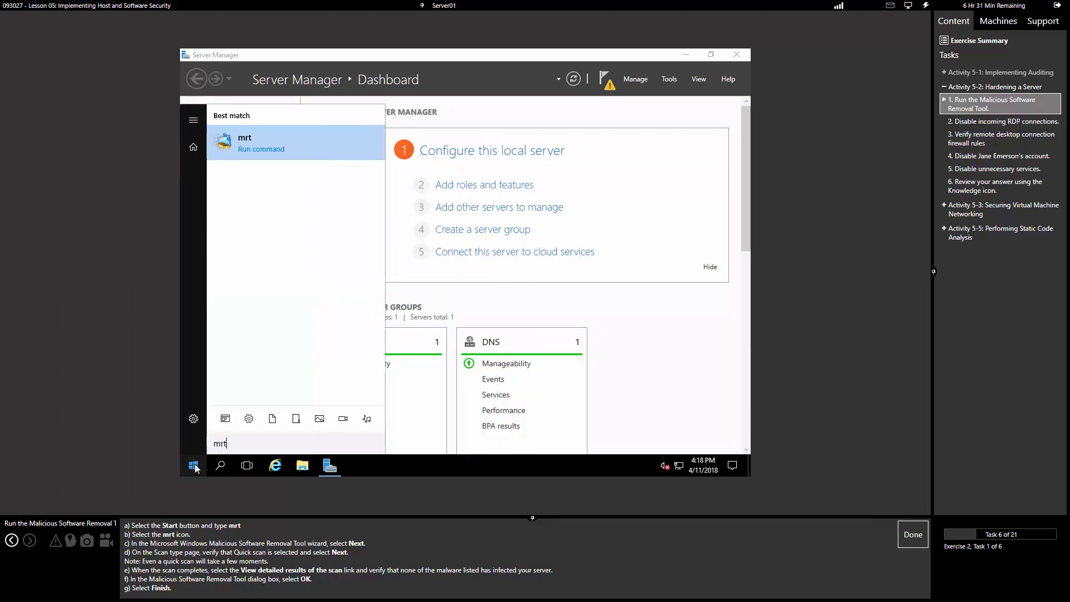
key("Return")
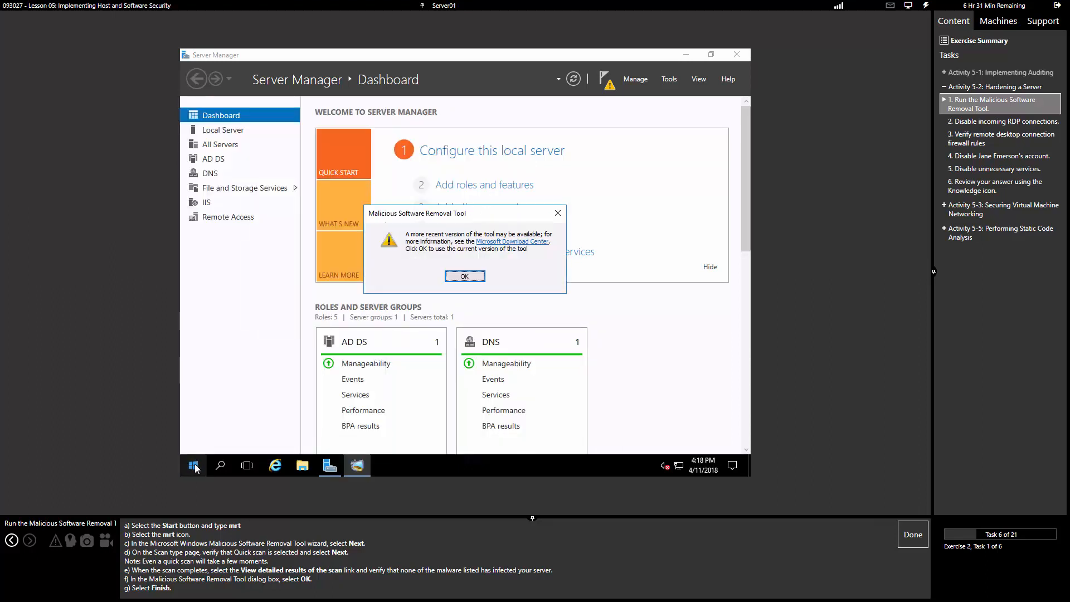
left_click(466, 277)
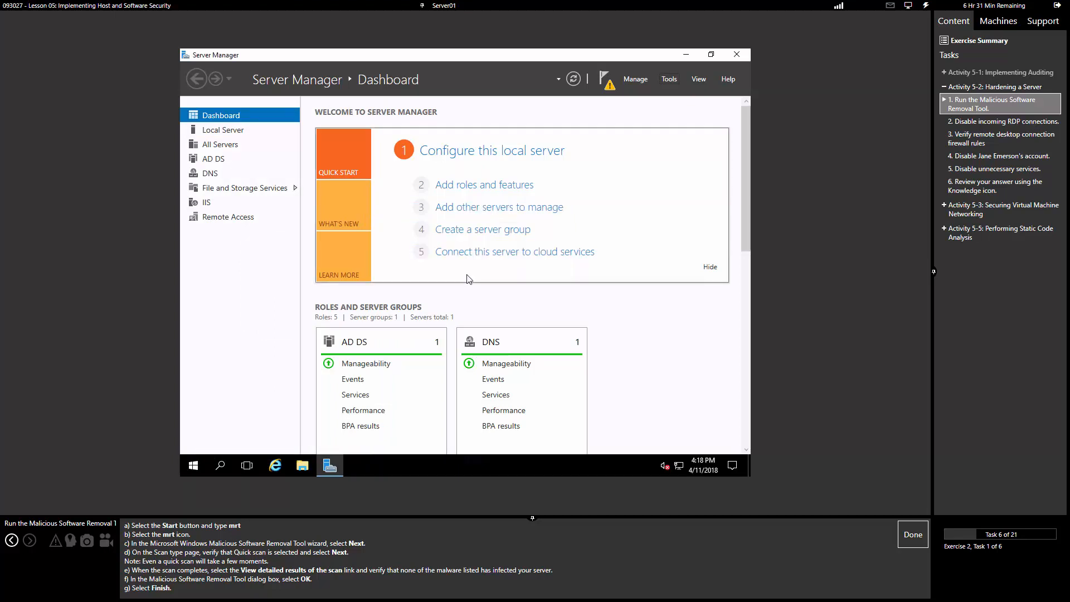
left_click(689, 54)
left_click(195, 465)
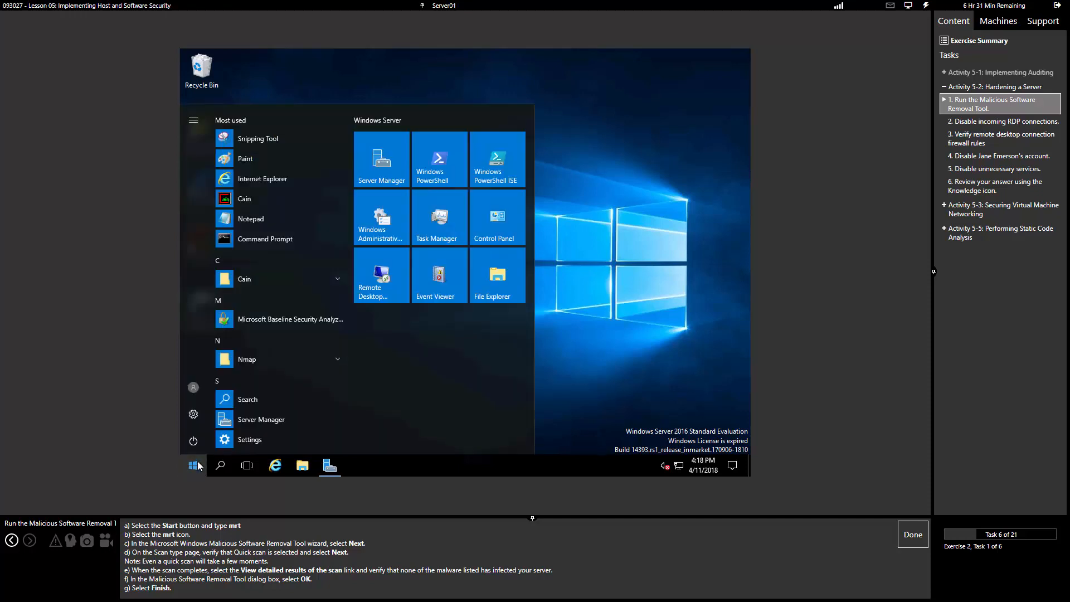
type("mrt")
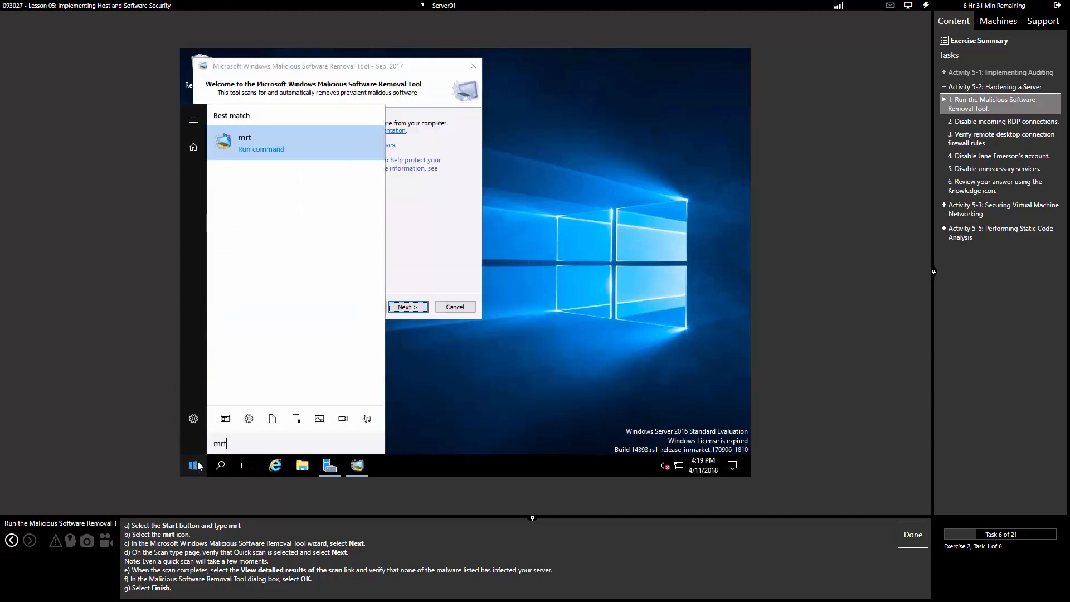
left_click(450, 220)
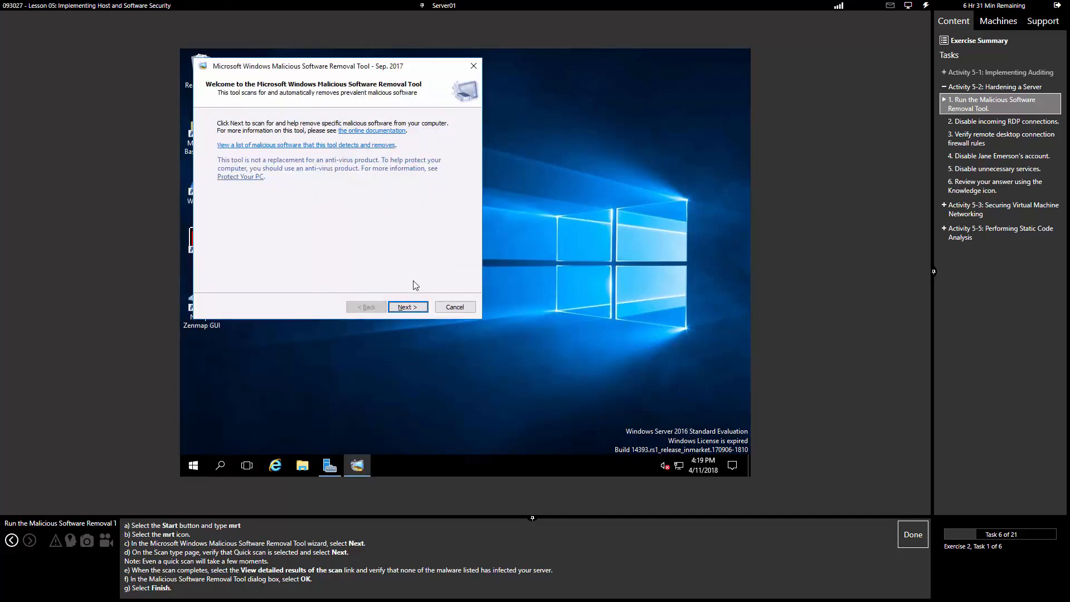
Step: Run a Quick scan with the Malicious Software Removal Tool
left_click(407, 308)
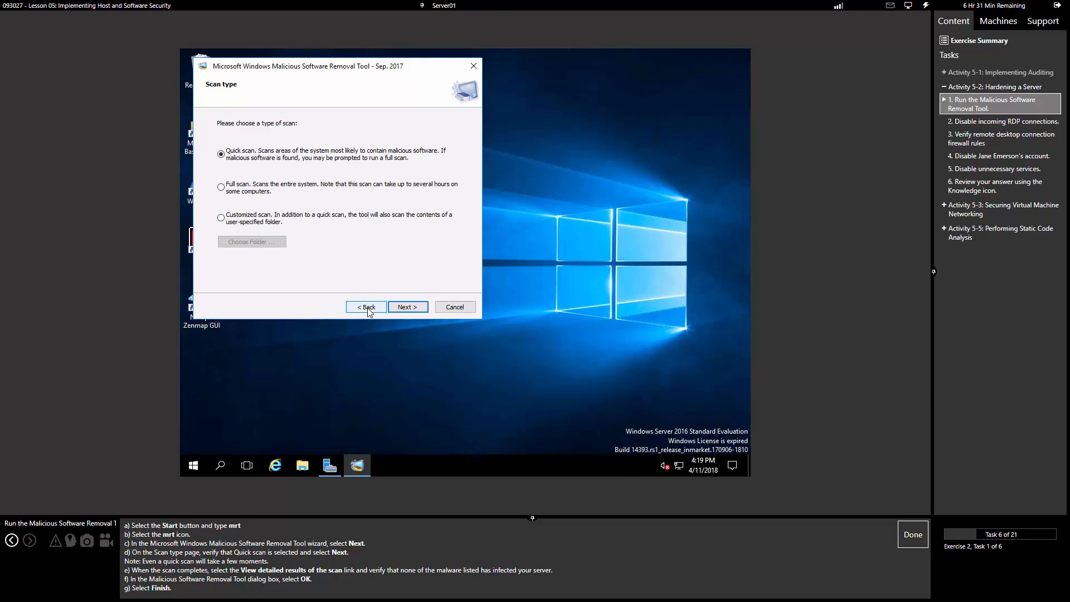
left_click(407, 308)
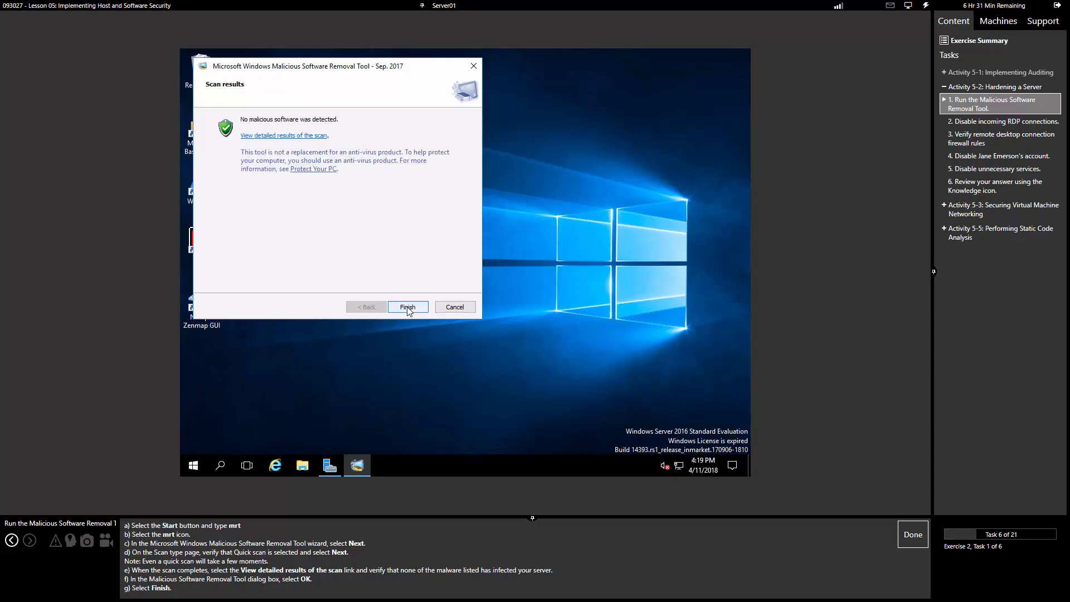
left_click(284, 135)
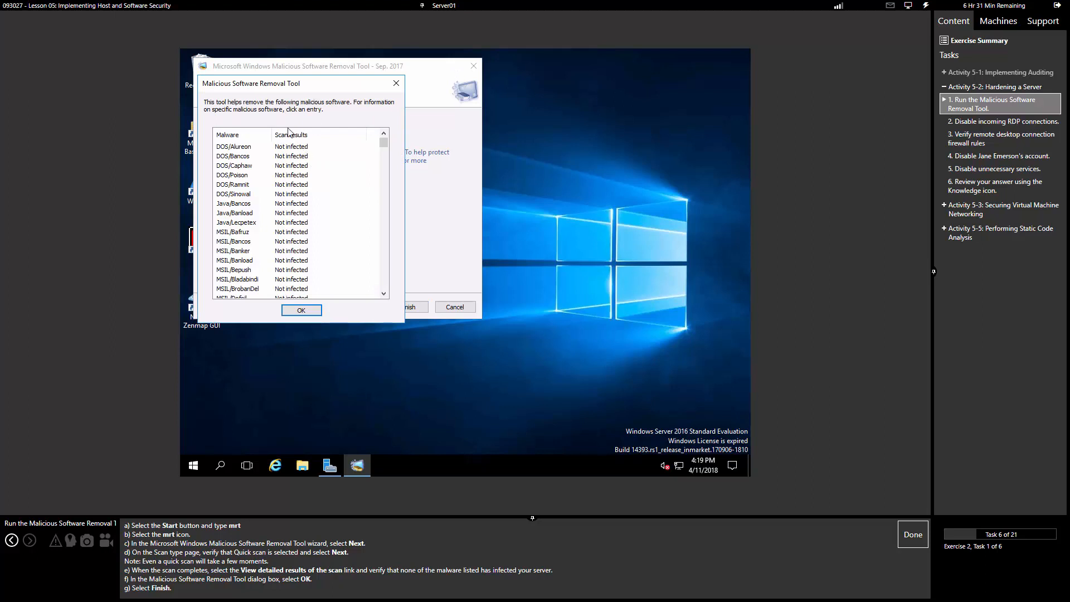
scroll(319, 212, "down", 12)
scroll(319, 212, "down", 20)
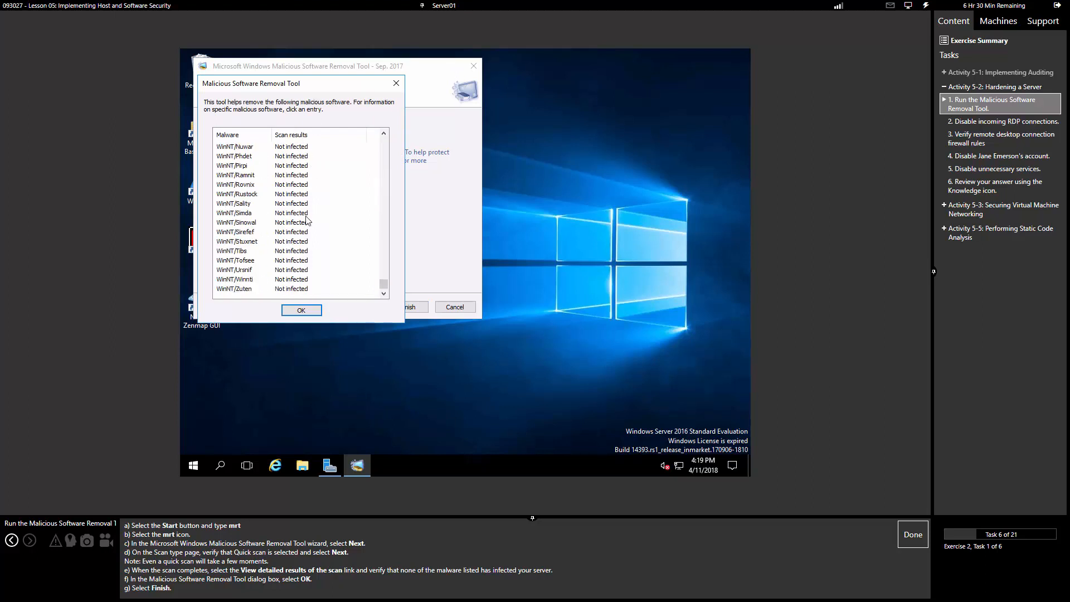
scroll(304, 219, "up", 20)
scroll(305, 220, "up", 15)
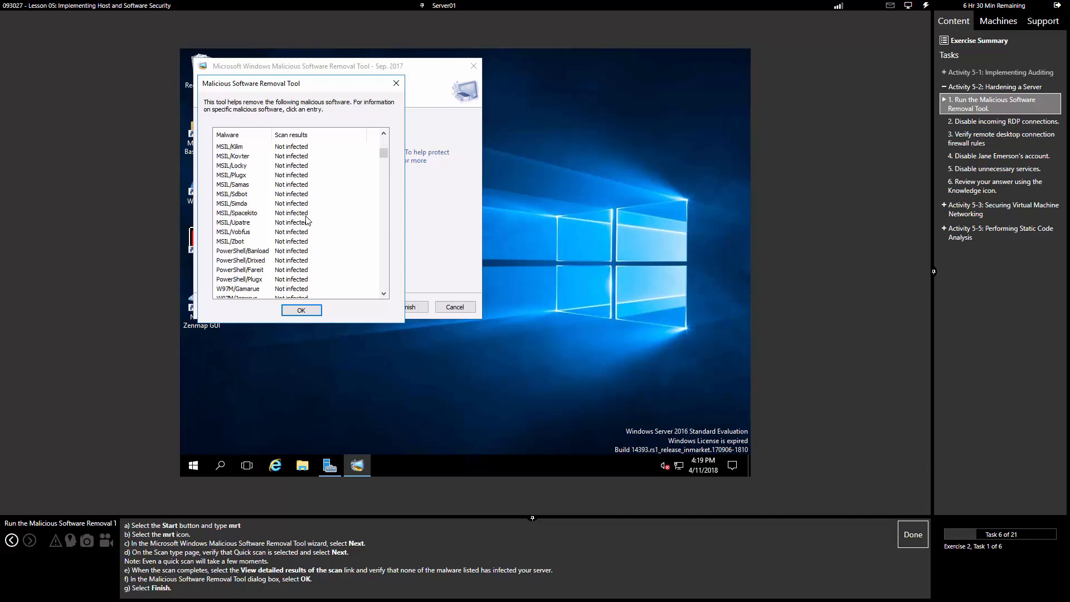
key("Page_Down")
key("Page_Down")
key("Page_Down")
key("Page_Down")
key("Page_Down")
key("Page_Down")
key("Page_Down")
key("Page_Down")
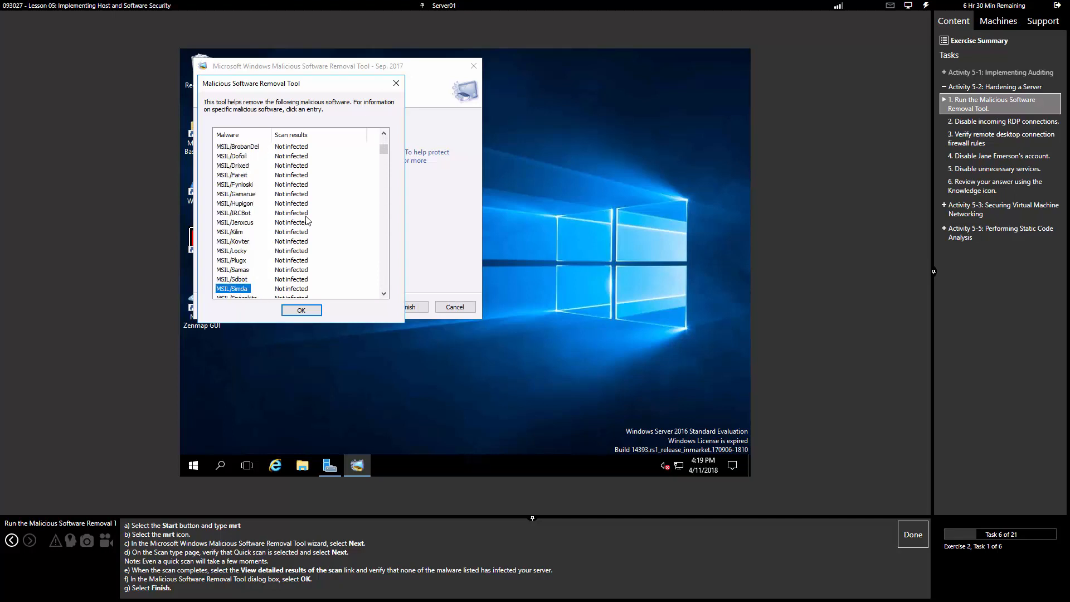
key("Page_Down")
key("Page_Down")
key("Page_Down")
key("Page_Down")
key("Page_Down")
key("Page_Down")
key("Page_Down")
key("Page_Down")
key("Page_Down")
key("Page_Down")
key("Page_Down")
key("Page_Down")
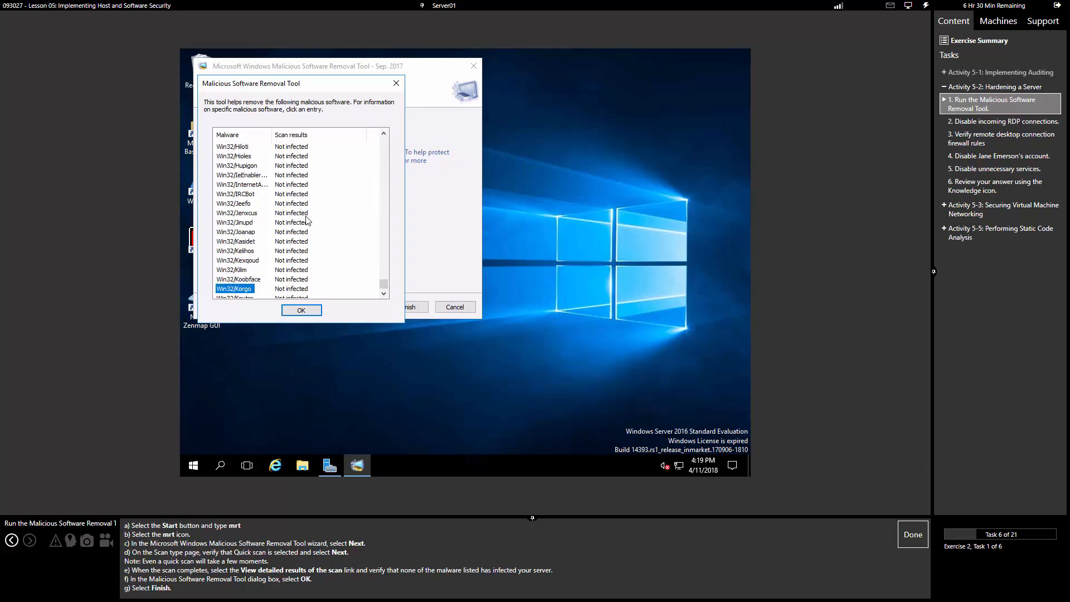
key("Page_Up")
key("Page_Up")
key("Page_Down")
key("Page_Down")
key("Page_Up")
key("Page_Down")
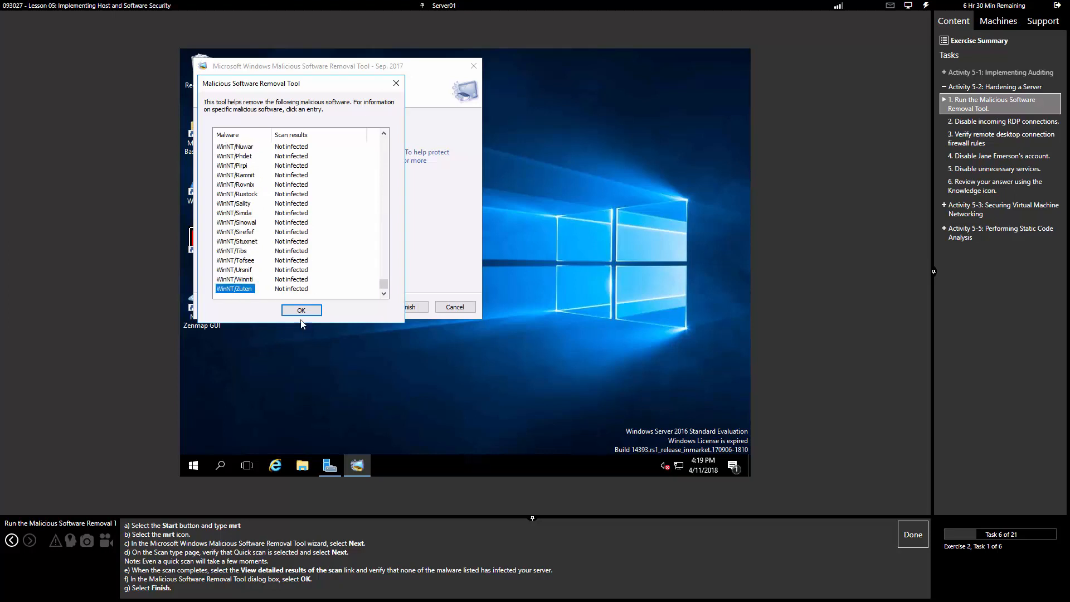
left_click(301, 310)
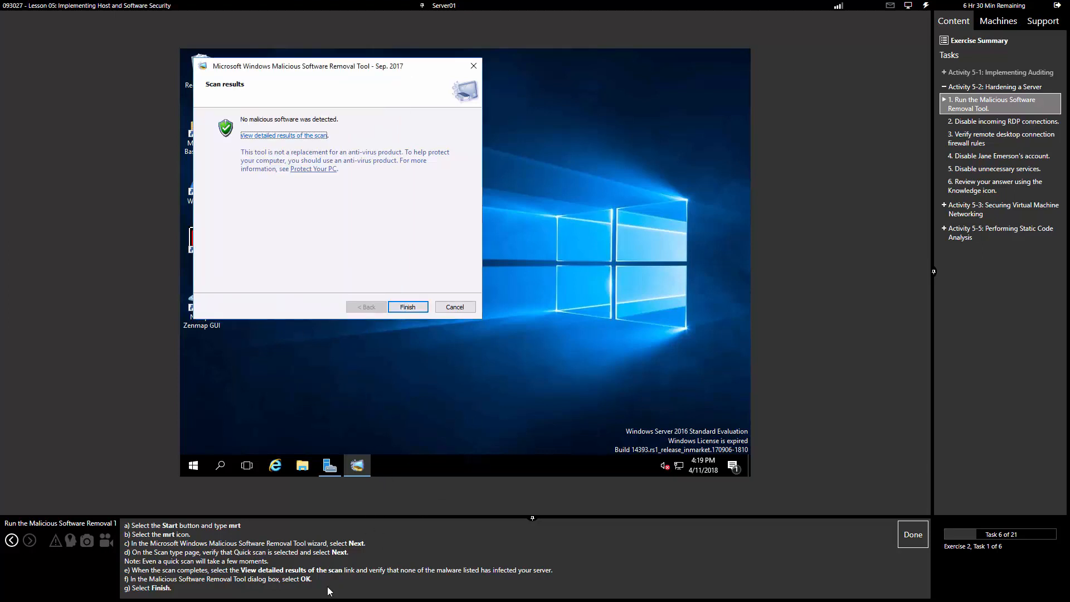
Step: Set System Properties to Don't allow remote connections, marking the scan and RDP tasks done
mouse_move(351, 460)
left_click(911, 535)
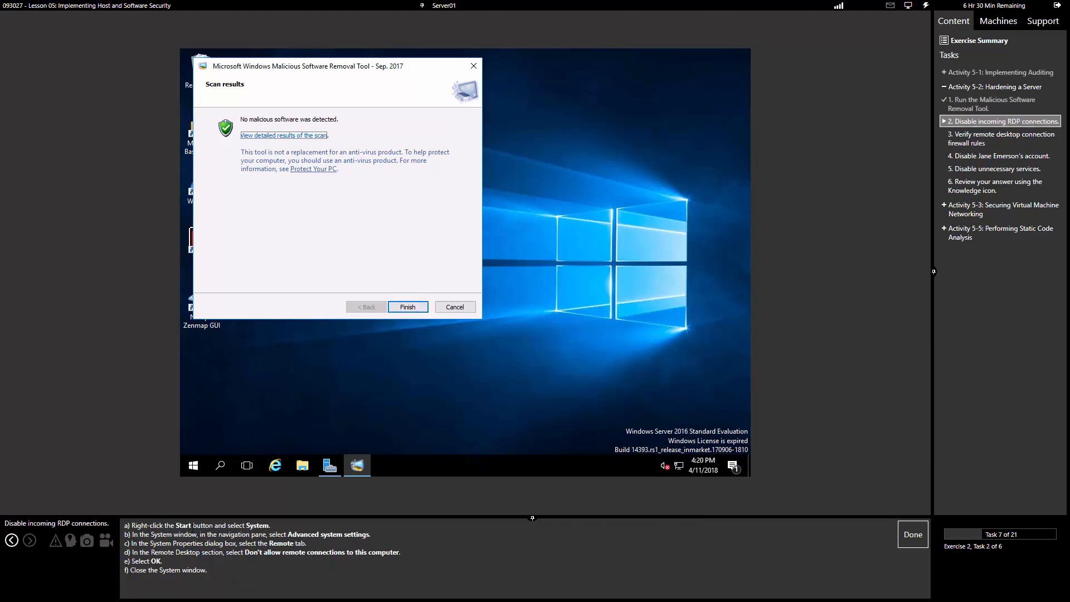
right_click(194, 465)
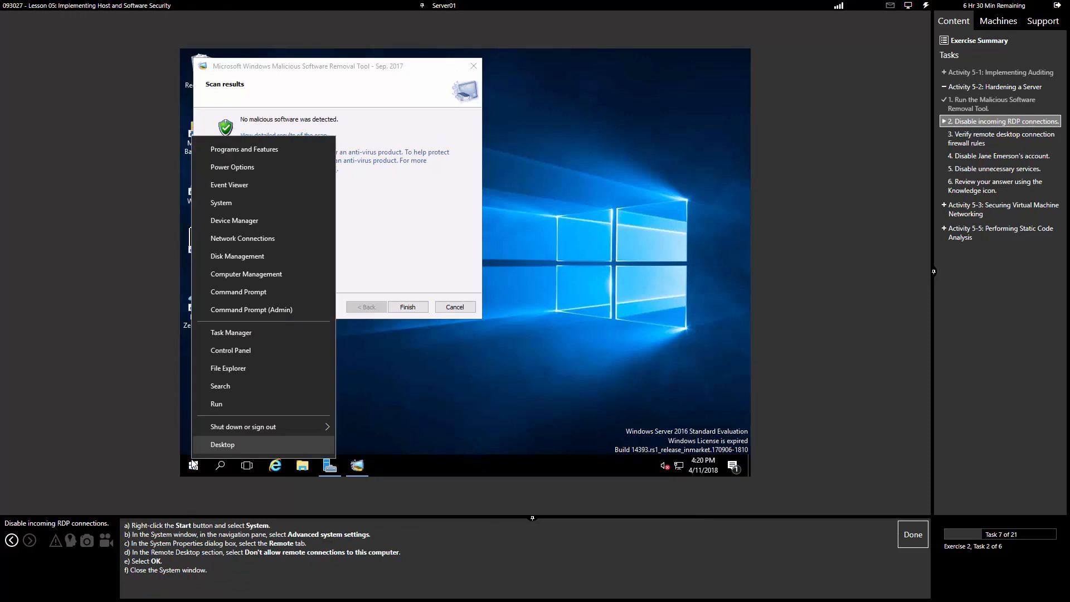
left_click(224, 205)
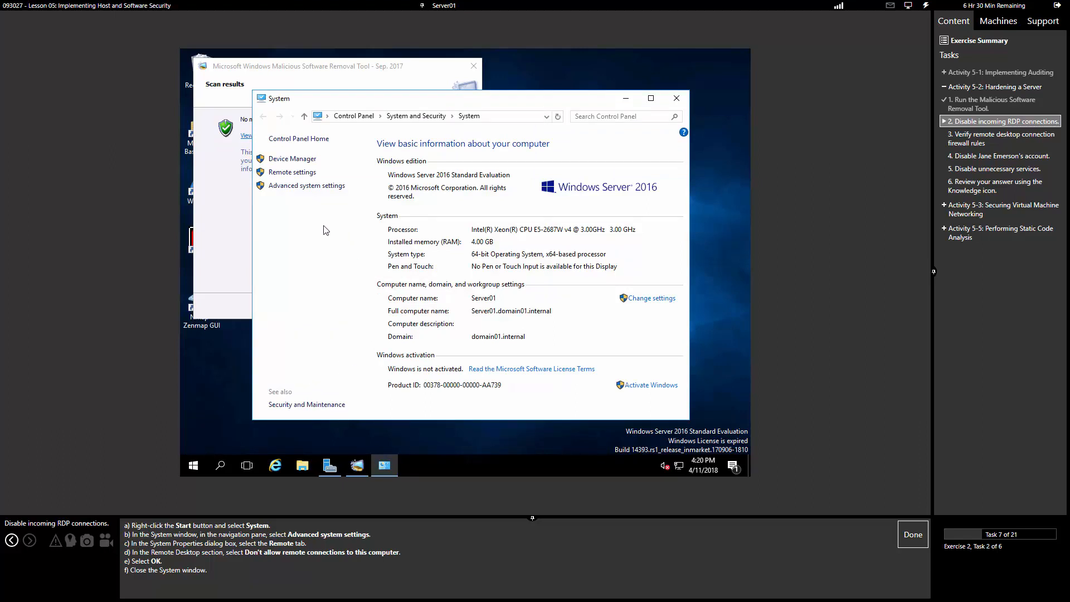
left_click(312, 186)
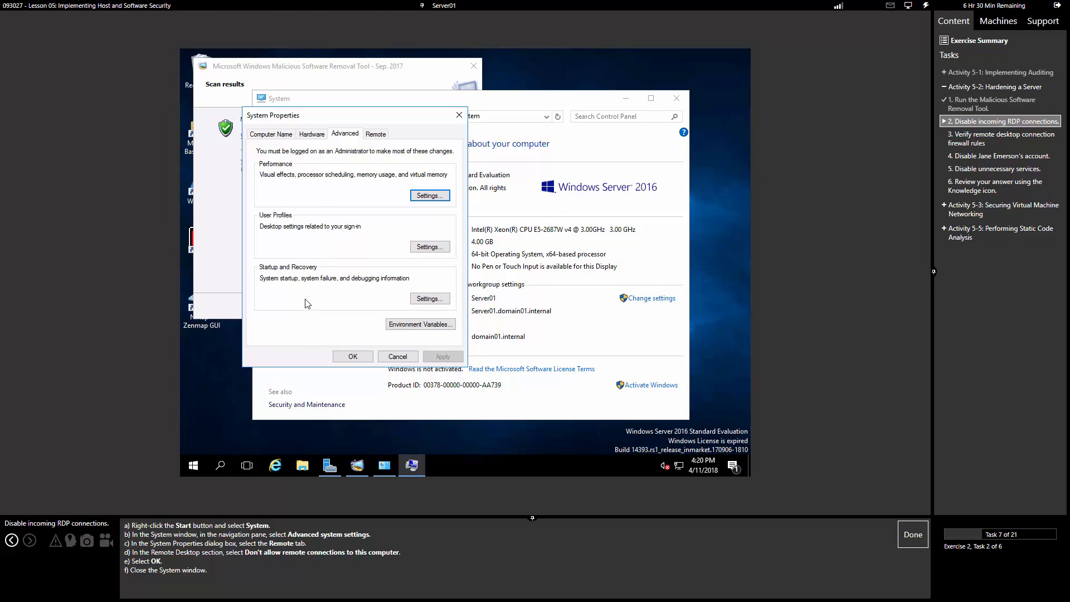
left_click(377, 136)
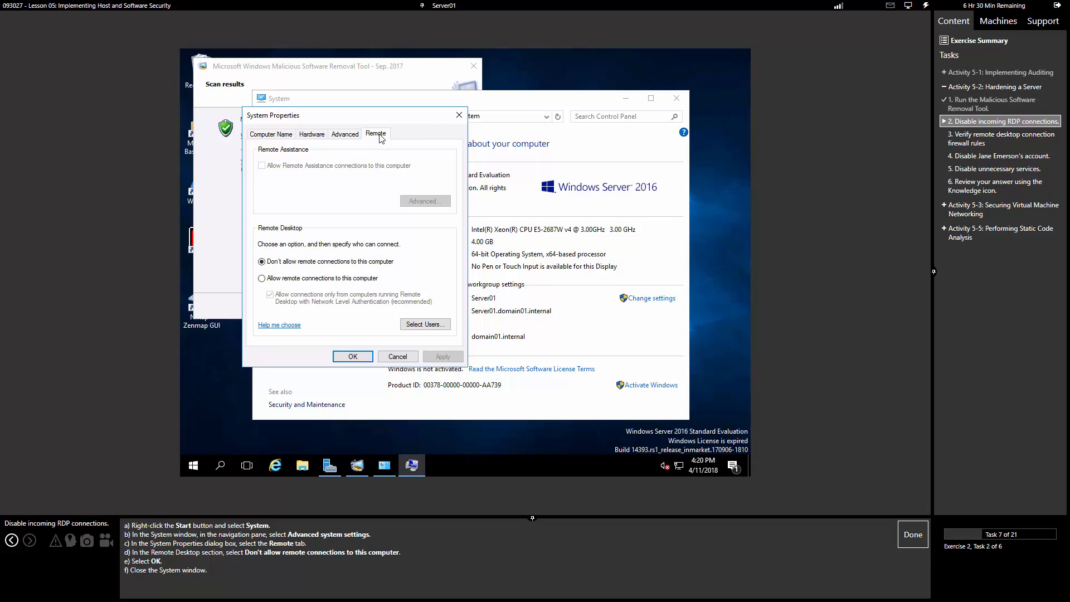
left_click(312, 266)
left_click(356, 356)
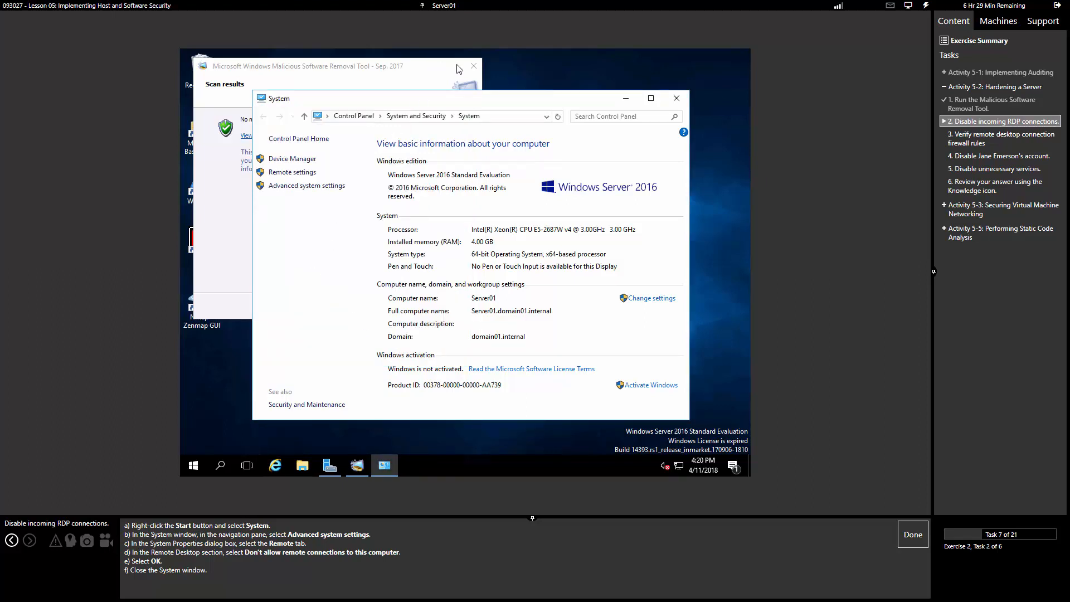
left_click(918, 533)
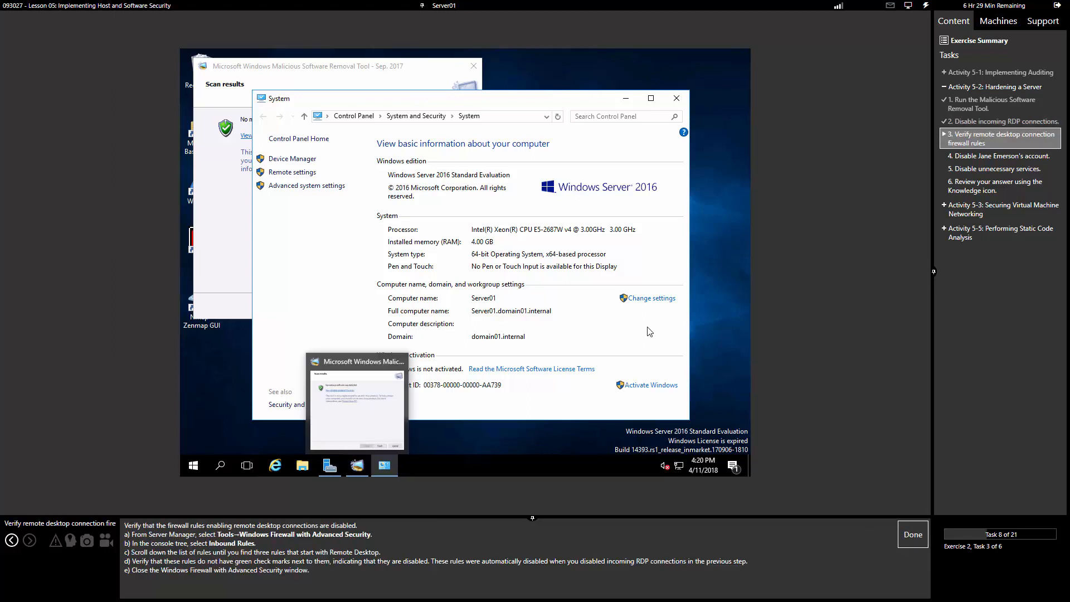
Step: Close System and launch Windows Firewall with Advanced Security from Server Manager's Tools
left_click(676, 98)
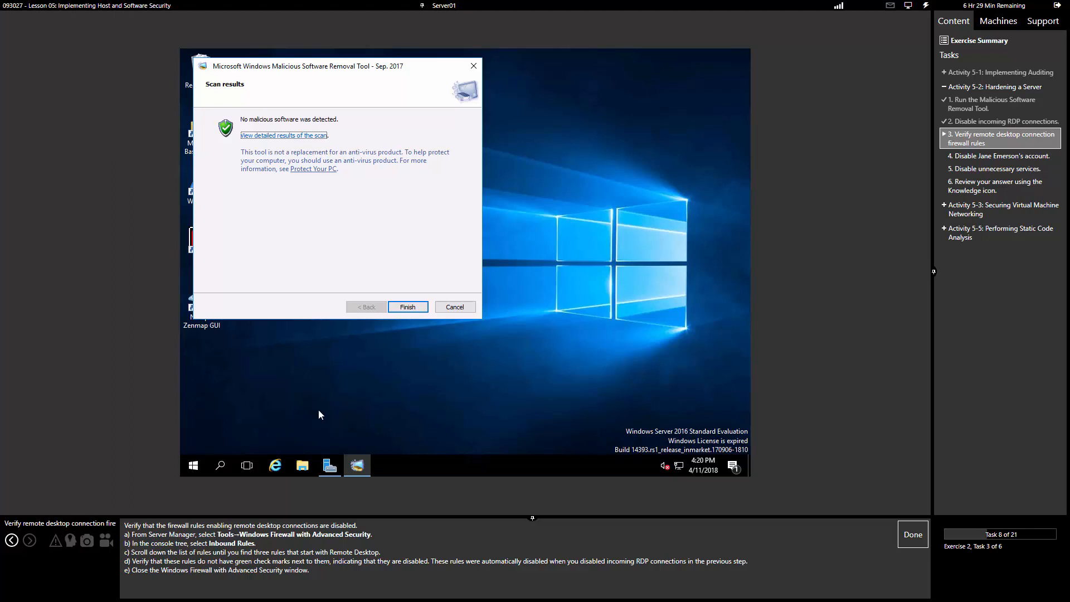
left_click(330, 468)
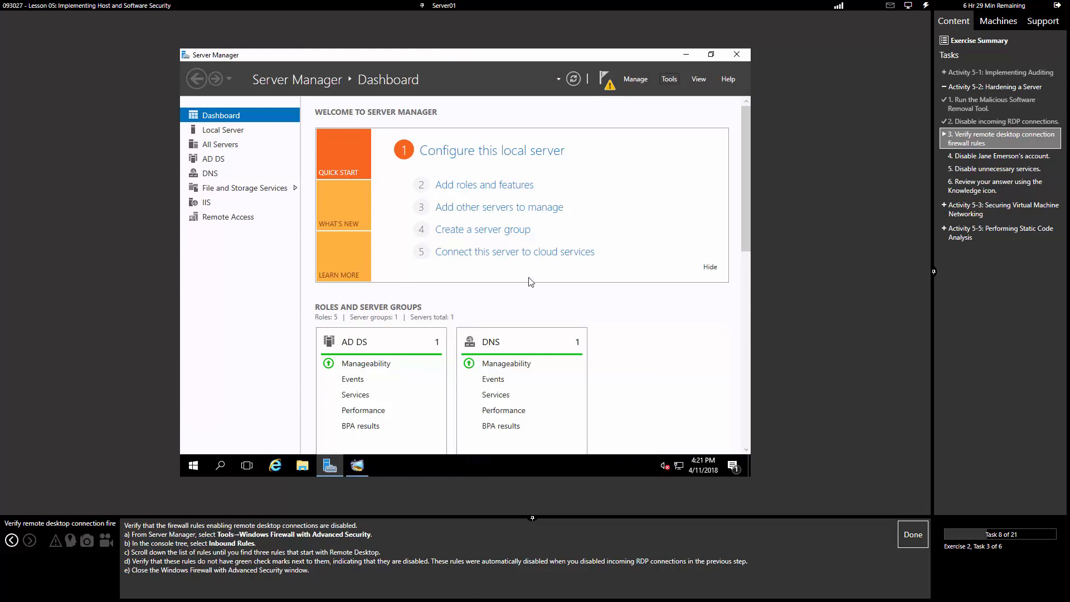
left_click(668, 78)
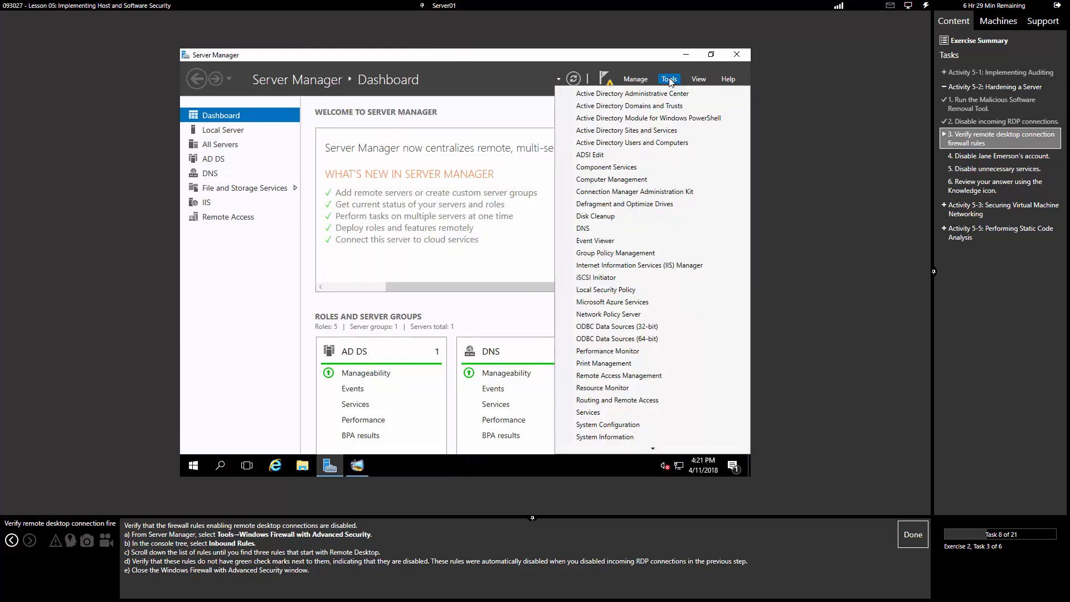
scroll(660, 340, "down", 3)
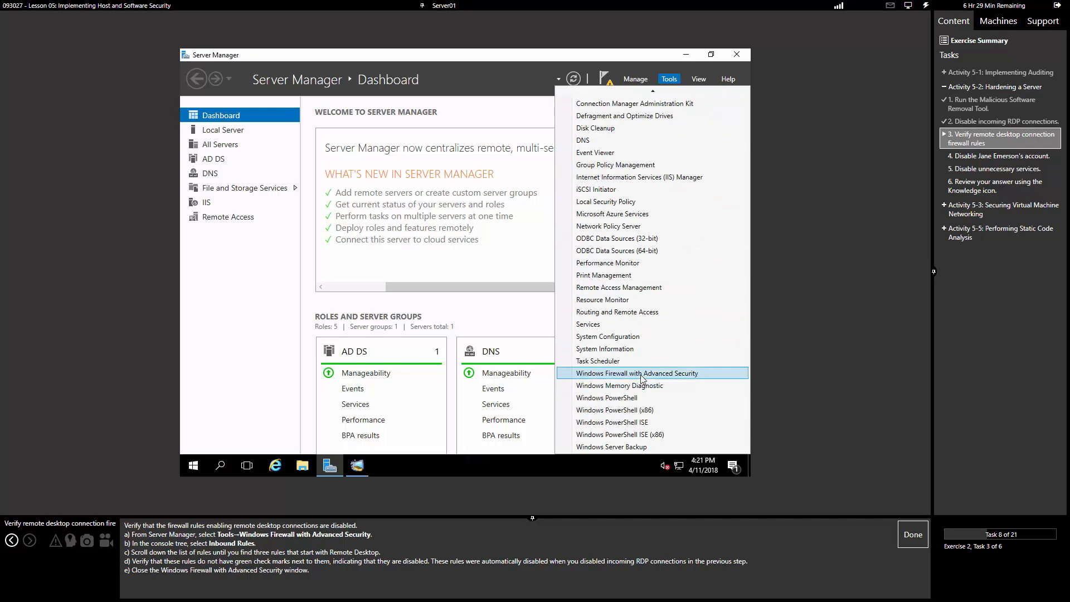
left_click(642, 375)
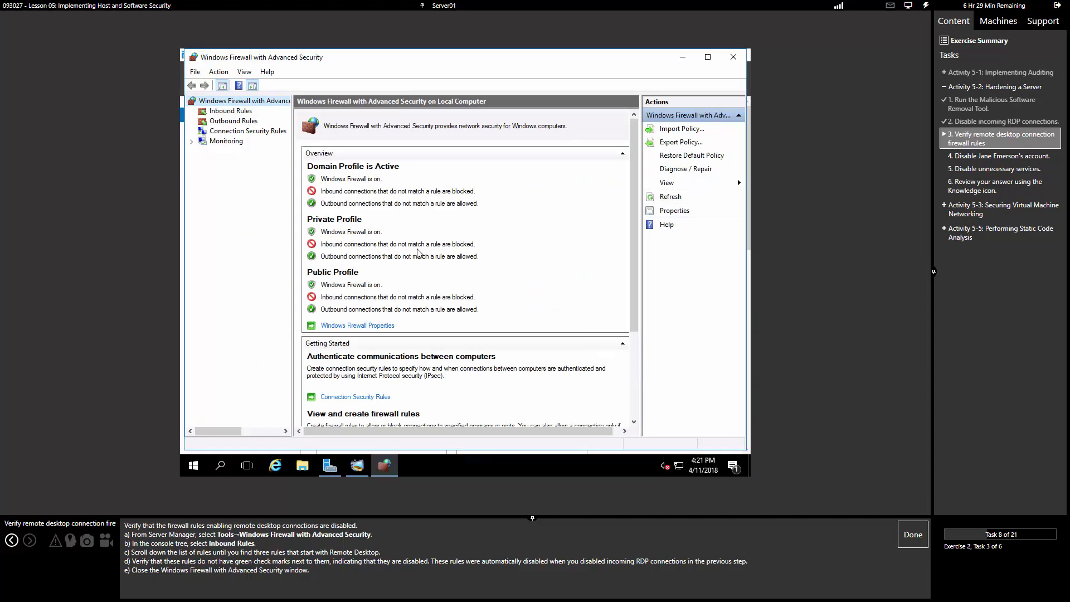
Step: Check the Remote Desktop User Mode and Shadow inbound rules are disabled, then close the console
left_click(241, 112)
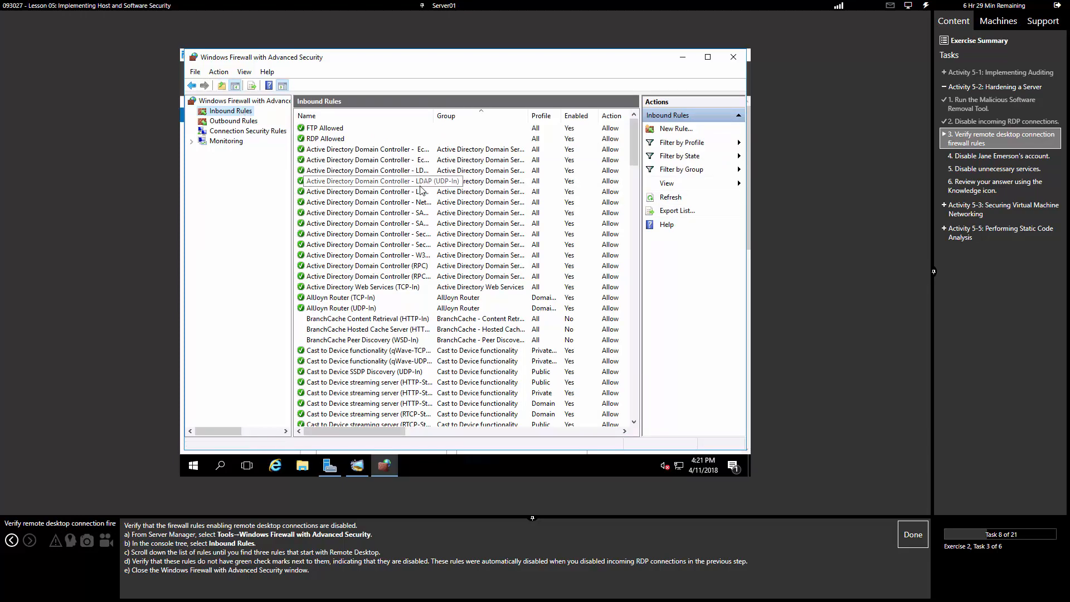
left_click(371, 254)
key("r")
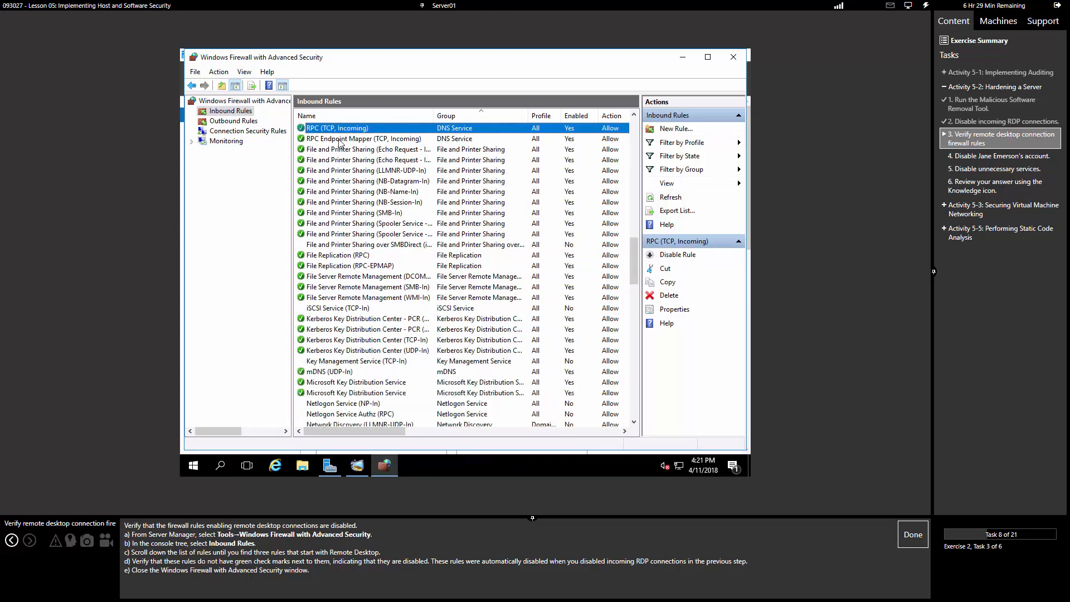
scroll(340, 186, "up", 3)
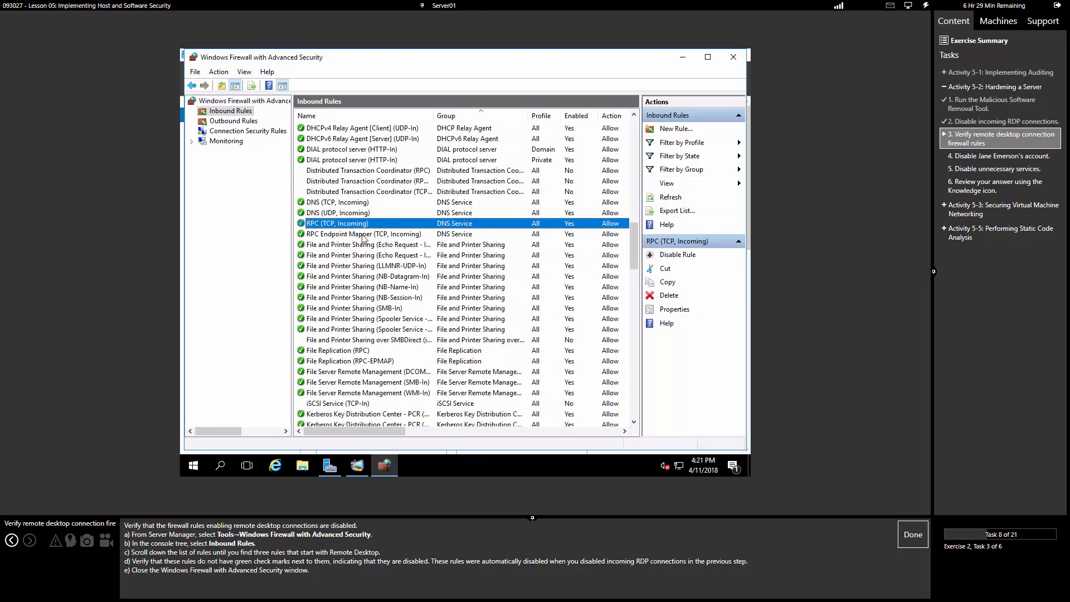
key("r")
key("r")
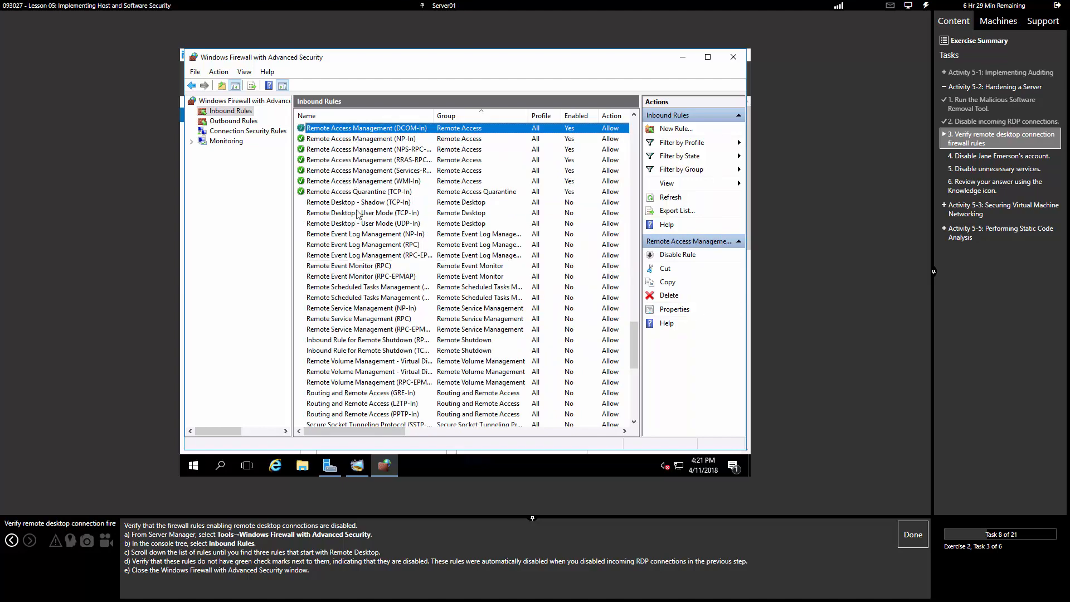
left_click(356, 214)
key("Up")
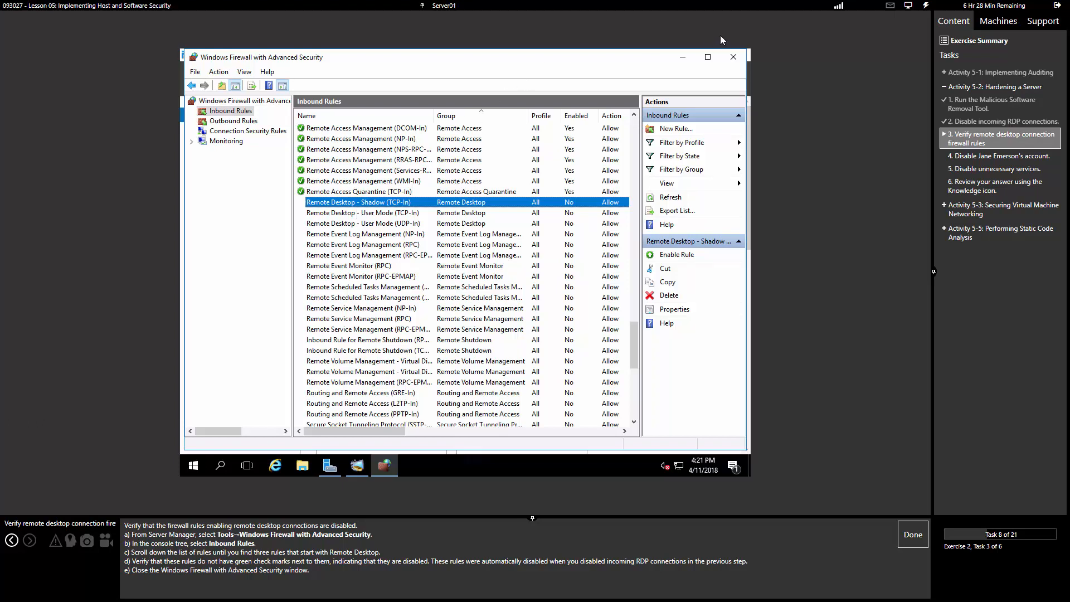
left_click(733, 58)
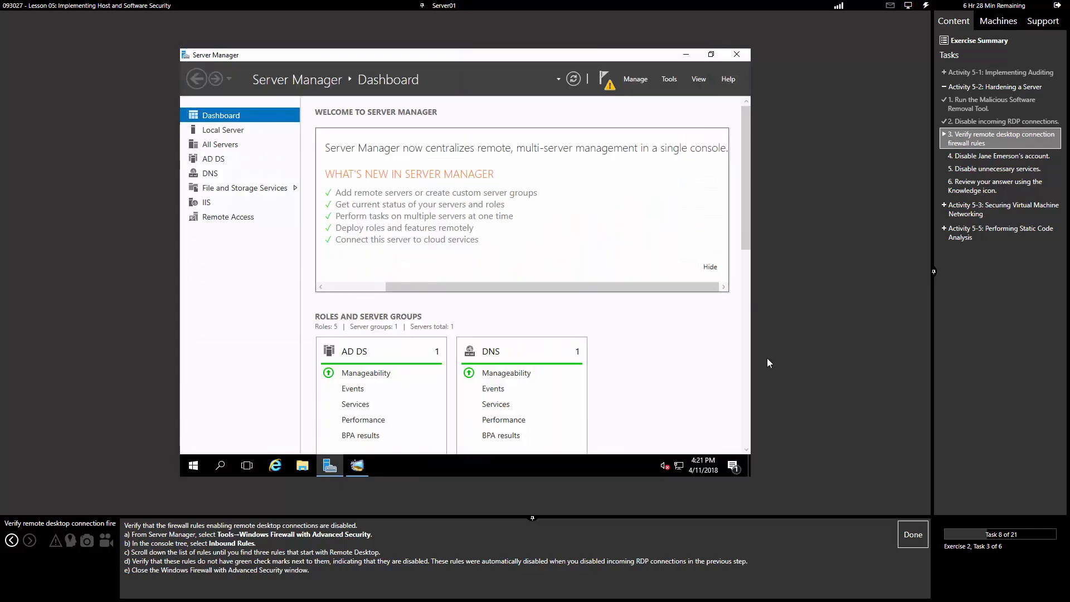
Step: Mark the firewall task done and open Active Directory Users and Computers
left_click(916, 545)
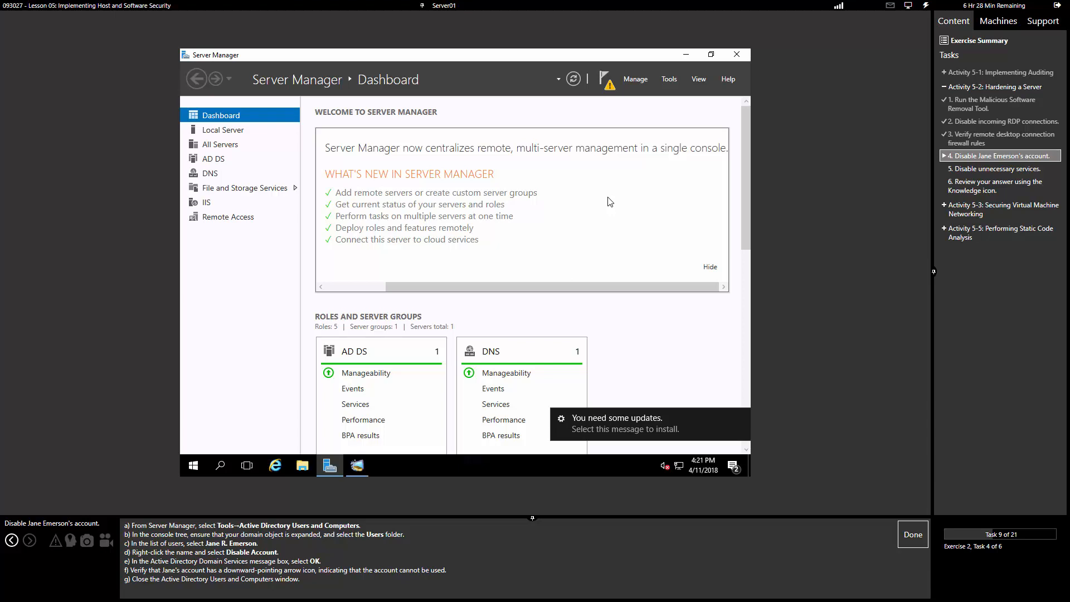
left_click(670, 79)
scroll(634, 149, "up", 3)
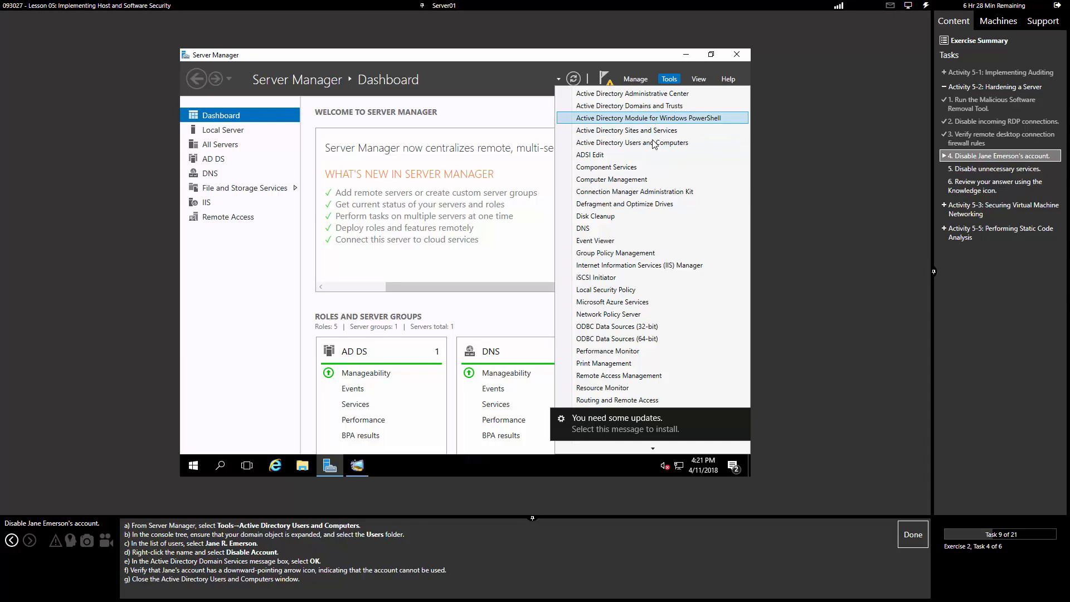
left_click(649, 144)
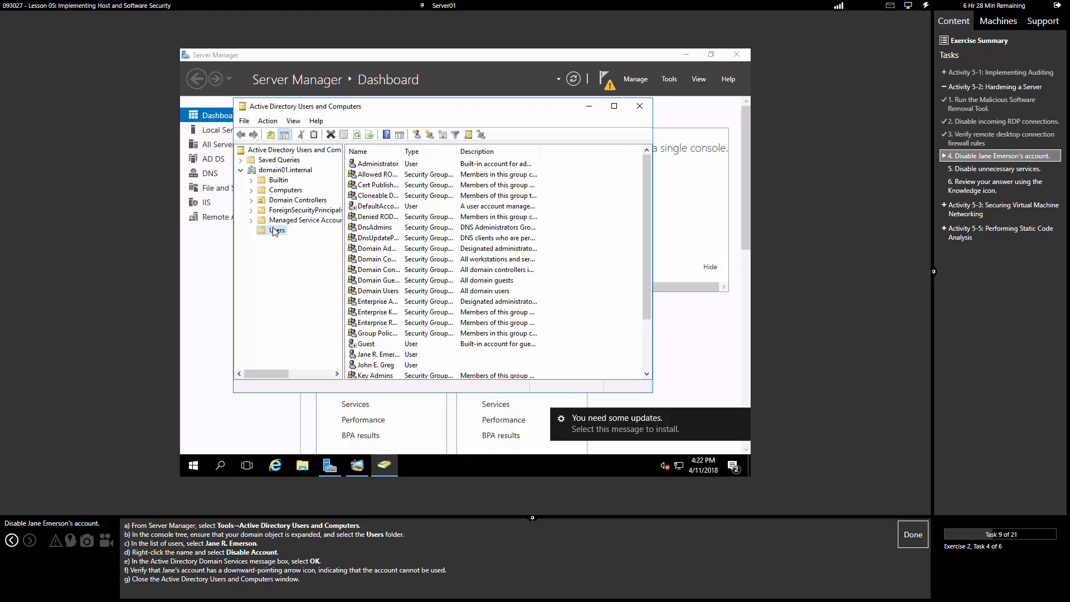
Step: Disable the designated user account, close the console, and mark the task done
left_click(404, 232)
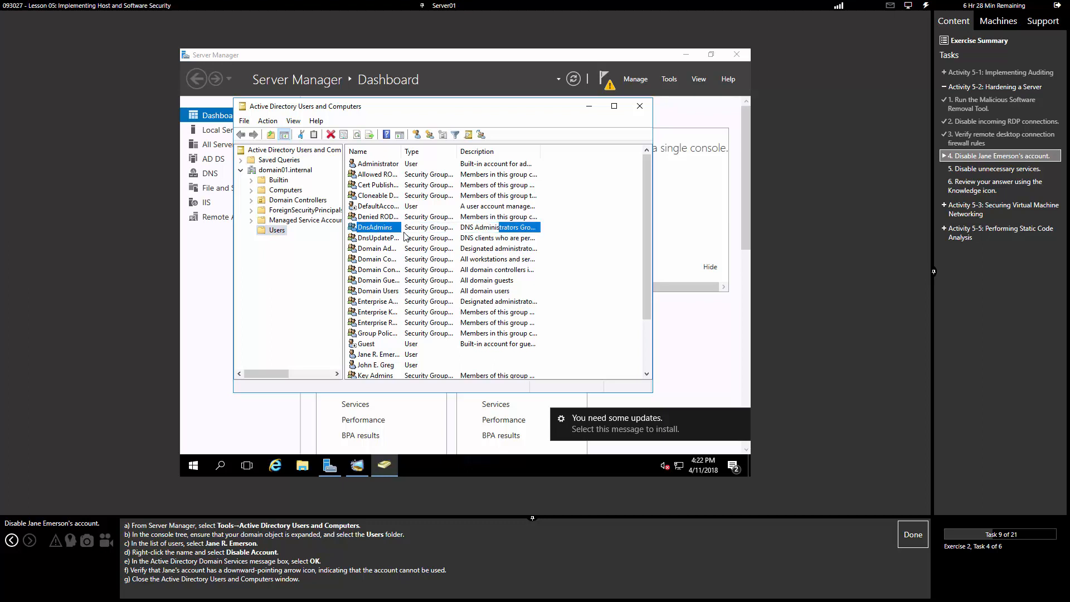
key("j")
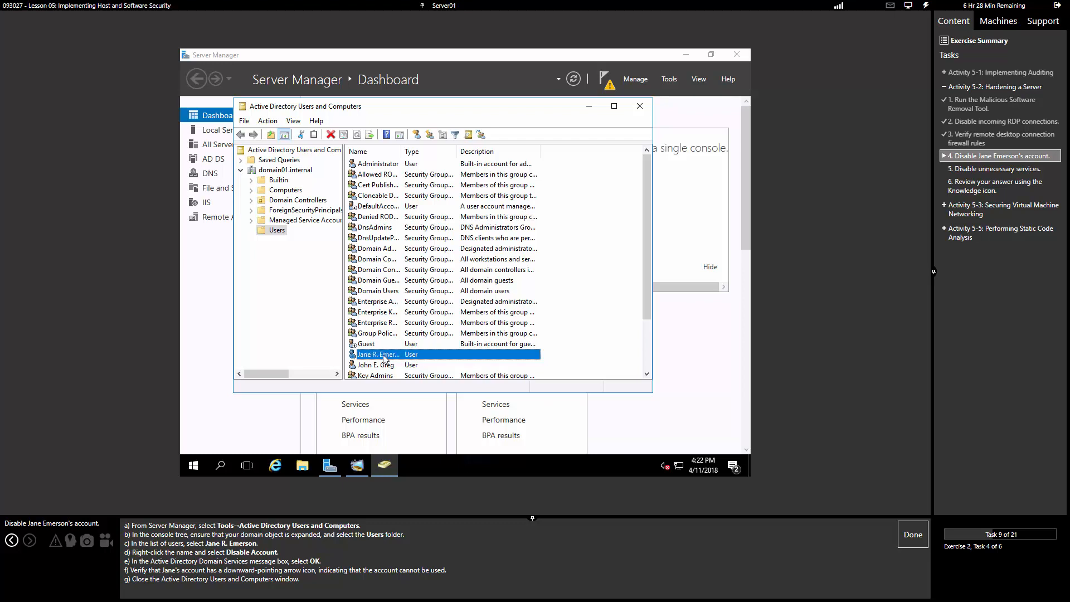
right_click(384, 357)
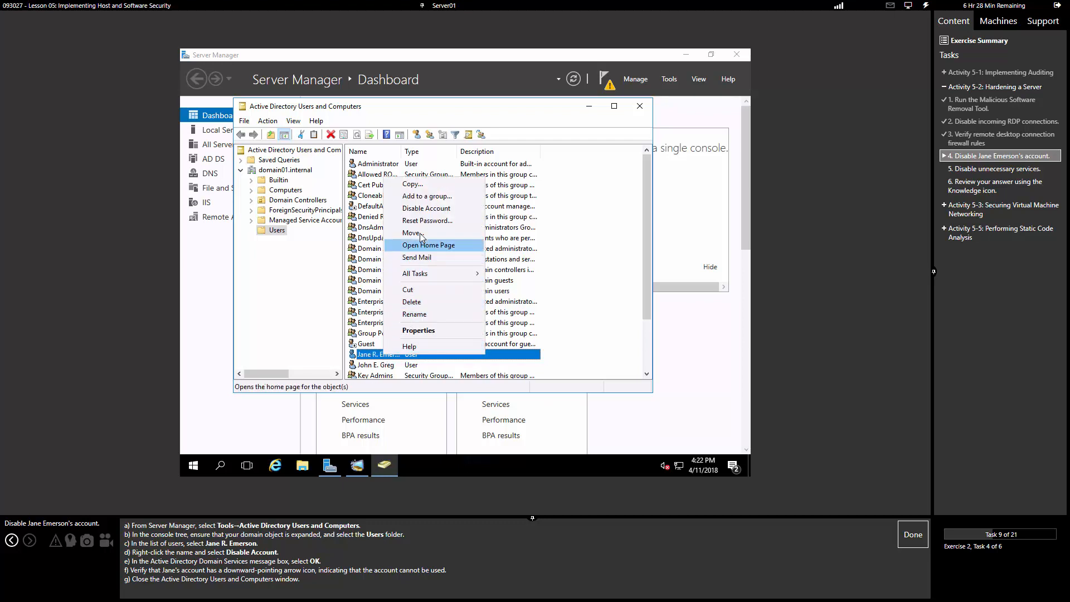
left_click(426, 209)
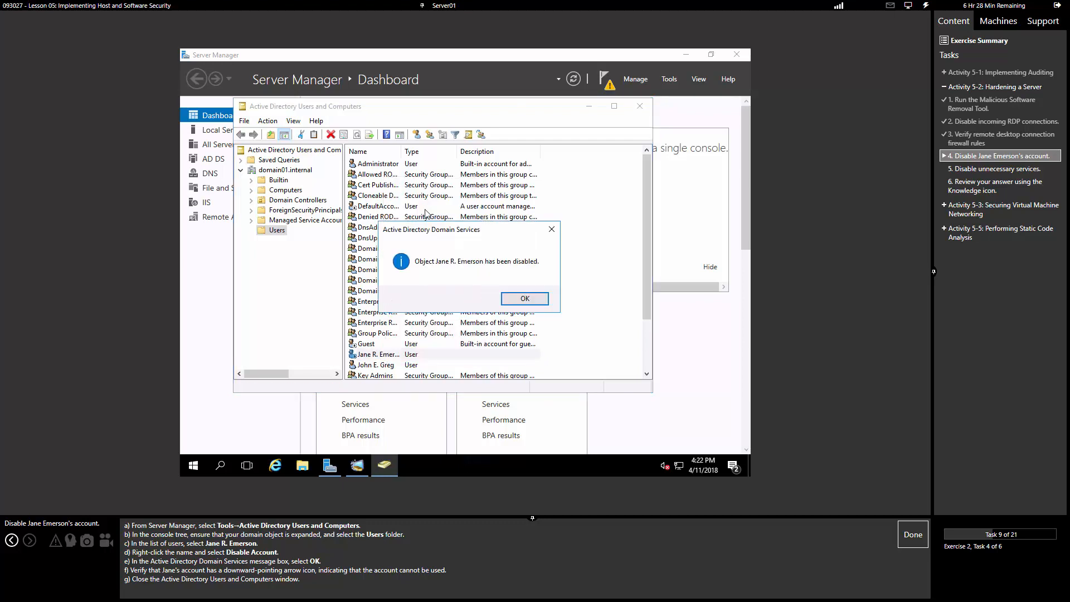
left_click(512, 301)
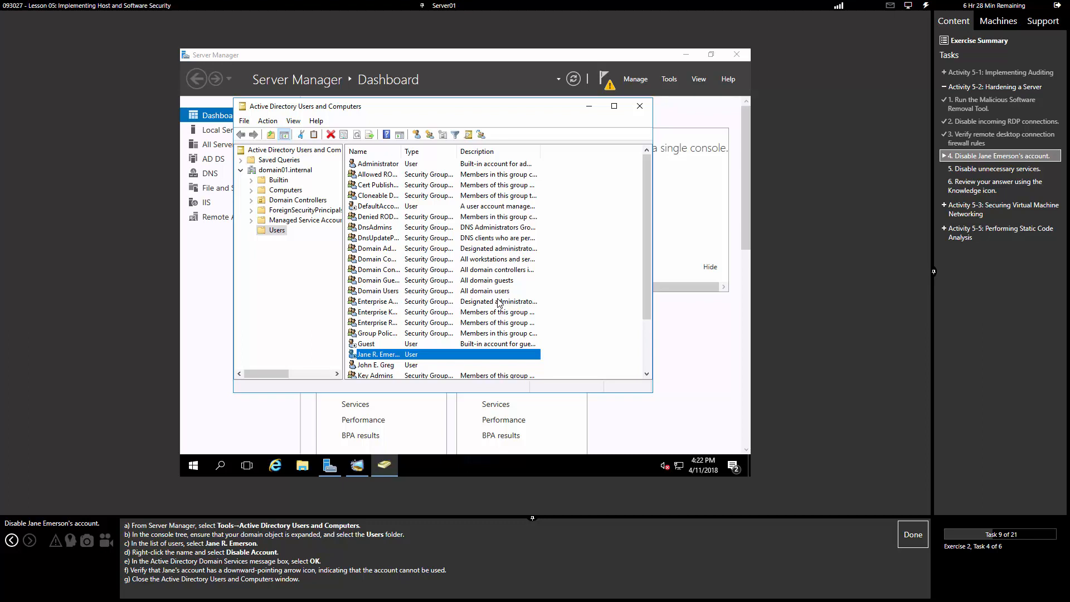
left_click(640, 106)
left_click(912, 535)
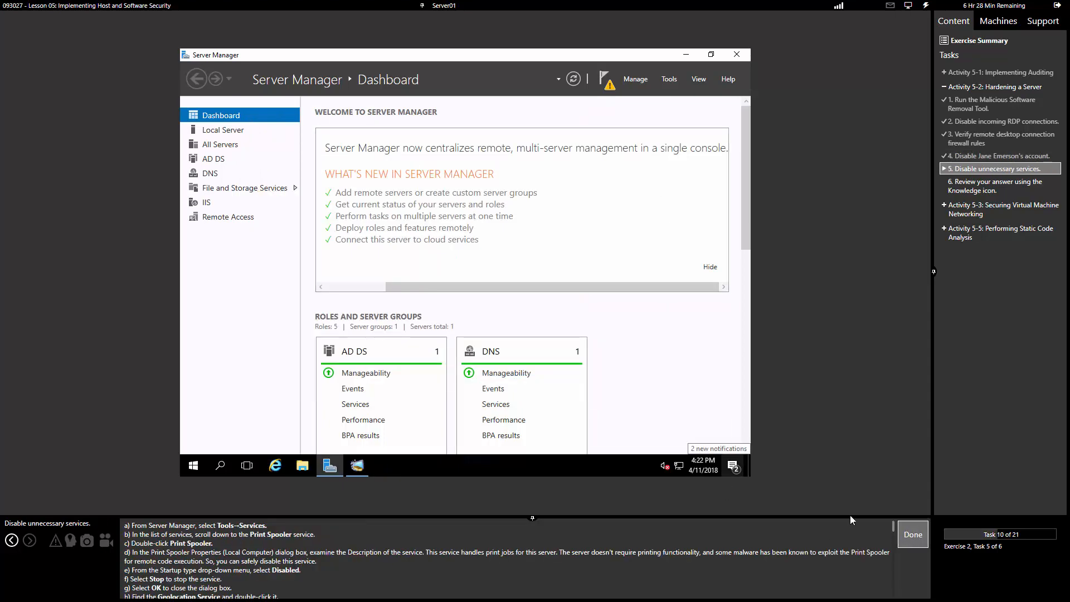
Step: Open the Services console and the Print Spooler service properties
left_click(666, 84)
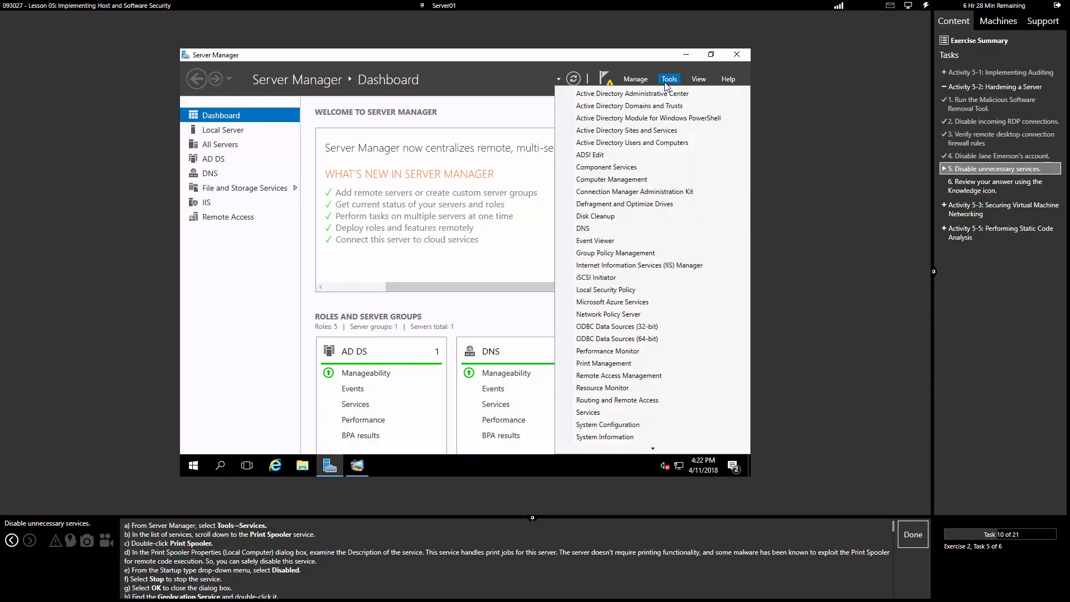
left_click(592, 412)
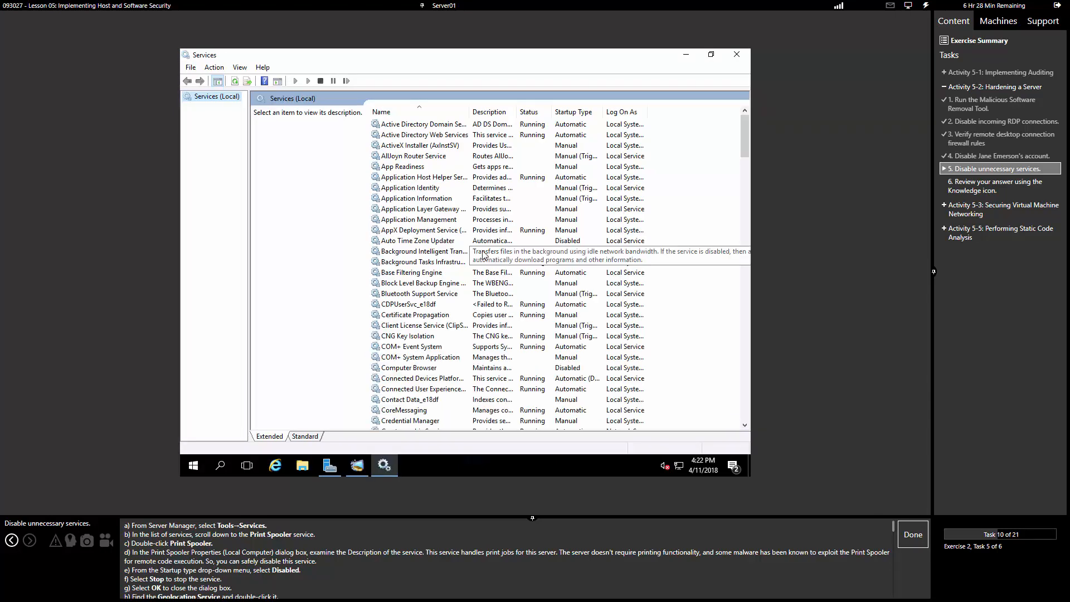
left_click(484, 254)
key("p")
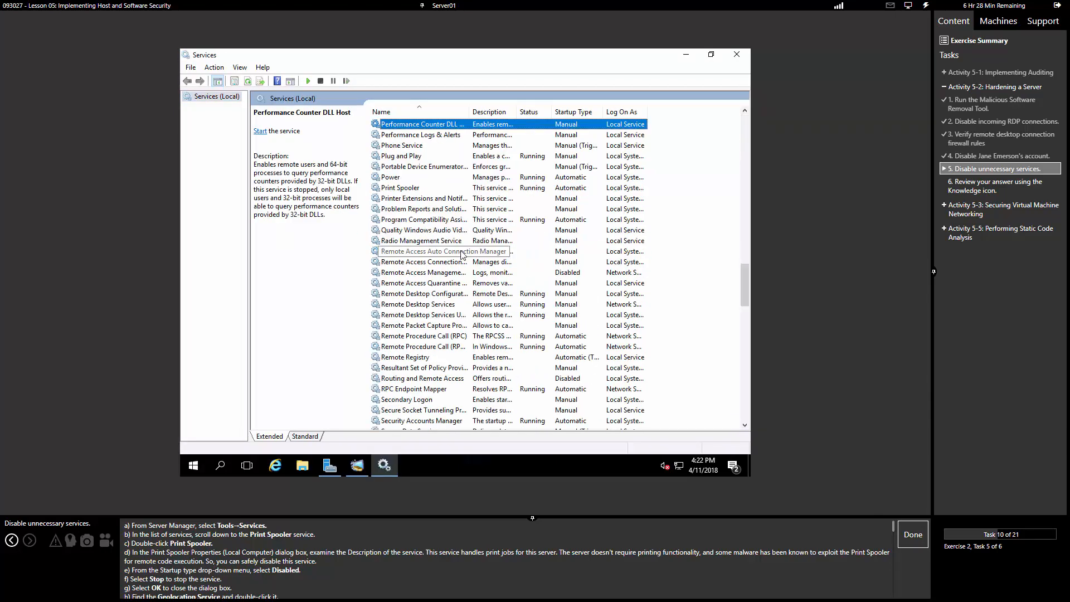
left_click(403, 190)
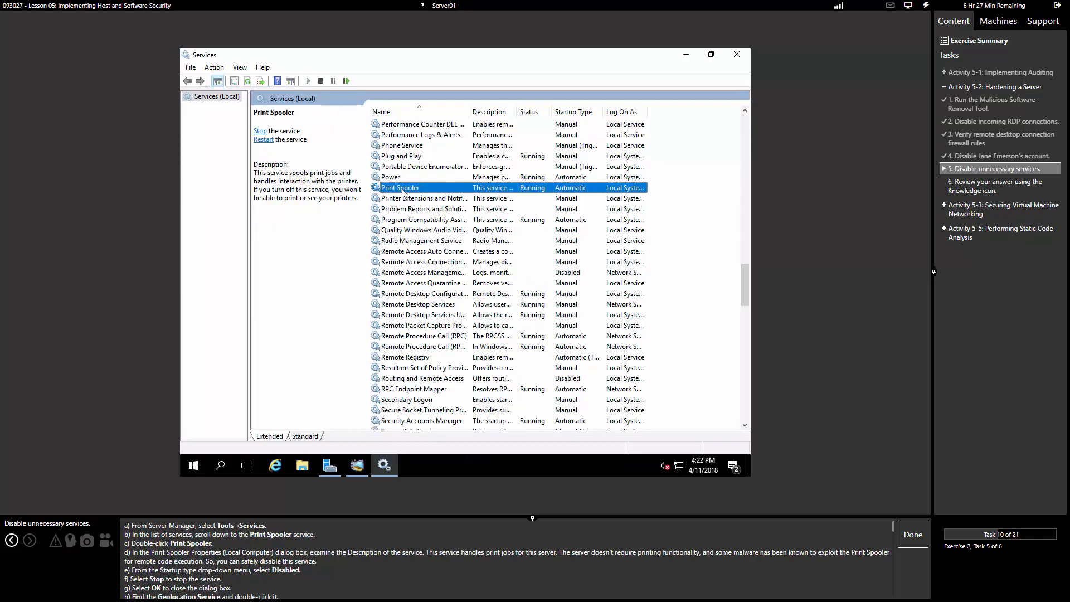
double_click(403, 189)
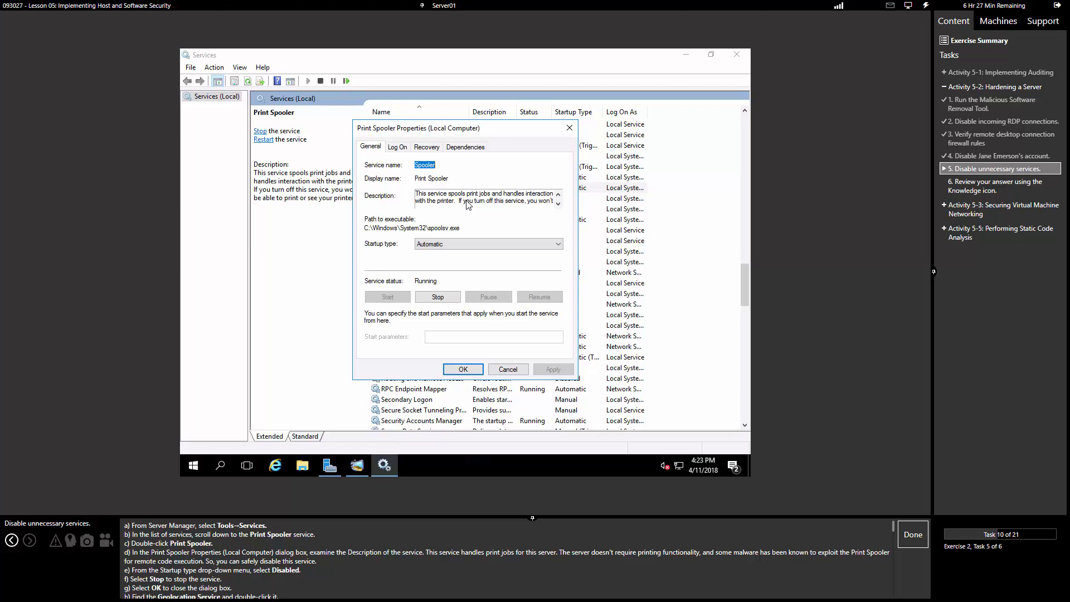
Step: Set Print Spooler's startup type to Disabled and stop the service
left_click(462, 244)
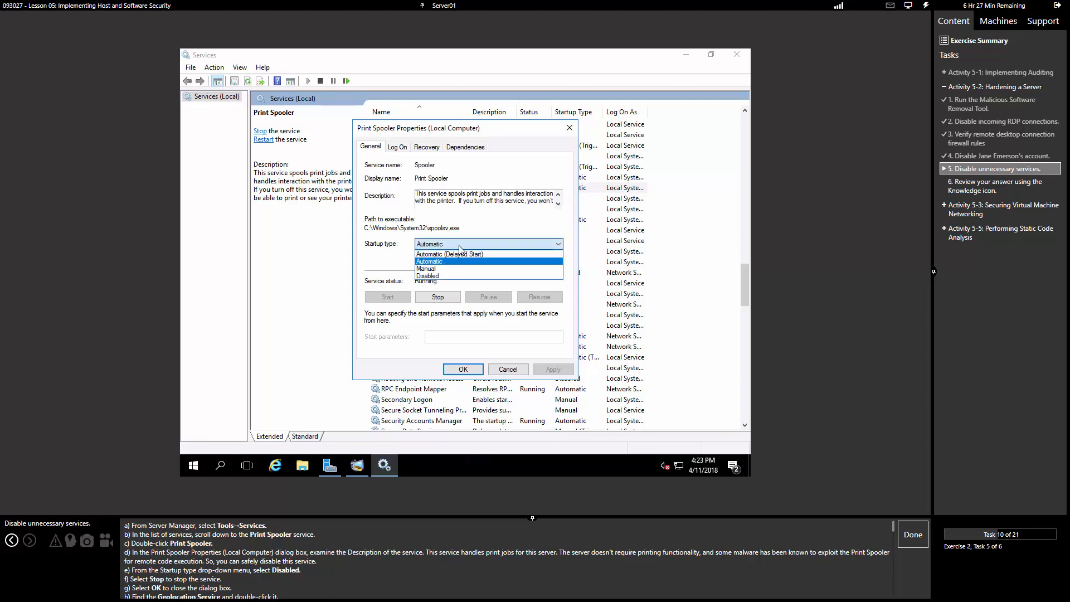
left_click(439, 276)
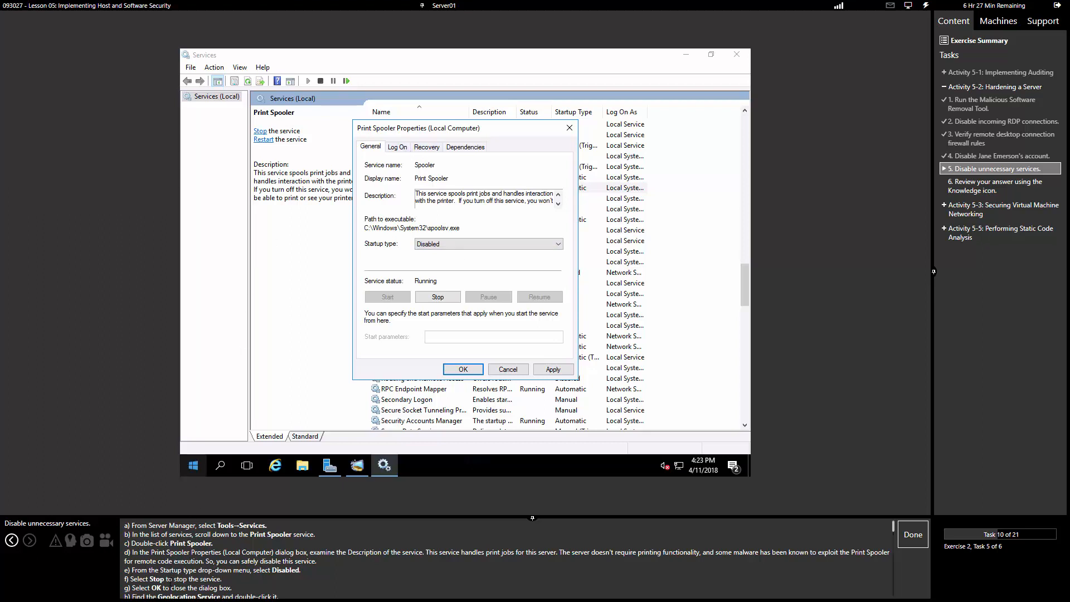
left_click(452, 298)
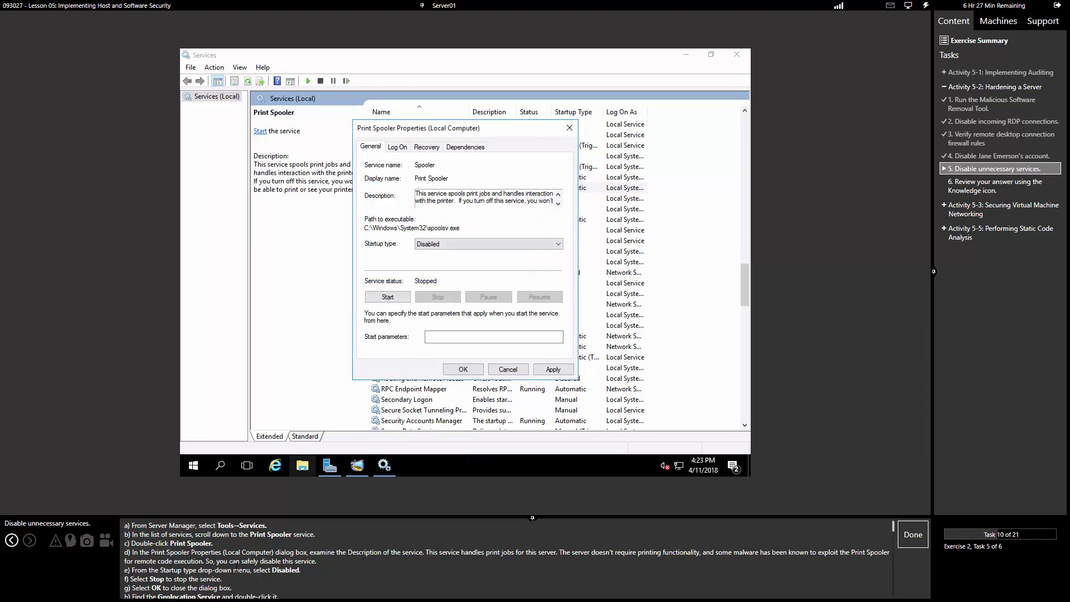
scroll(245, 571, "down", 2)
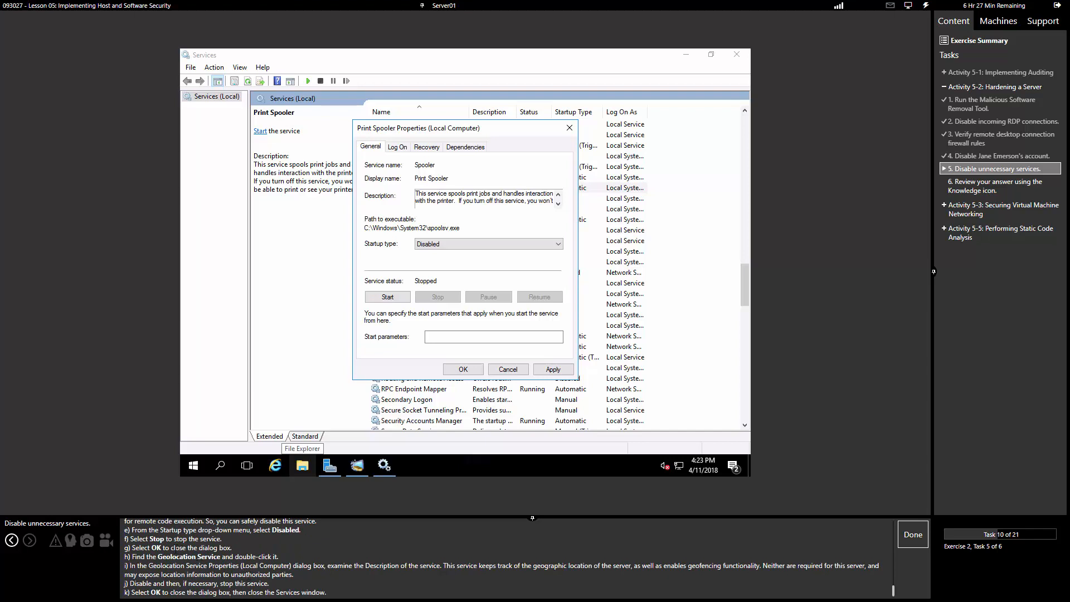
left_click(448, 247)
left_click(447, 247)
Step: Review the Log On, Recovery and Dependencies tabs, then apply and save the Disabled setting
left_click(397, 147)
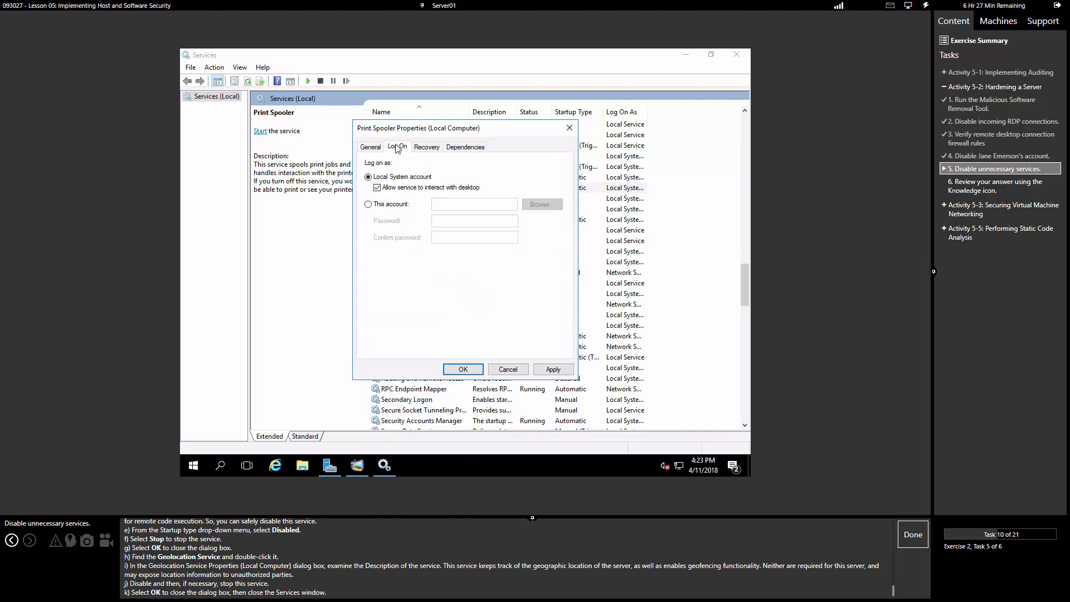
left_click(440, 147)
left_click(461, 147)
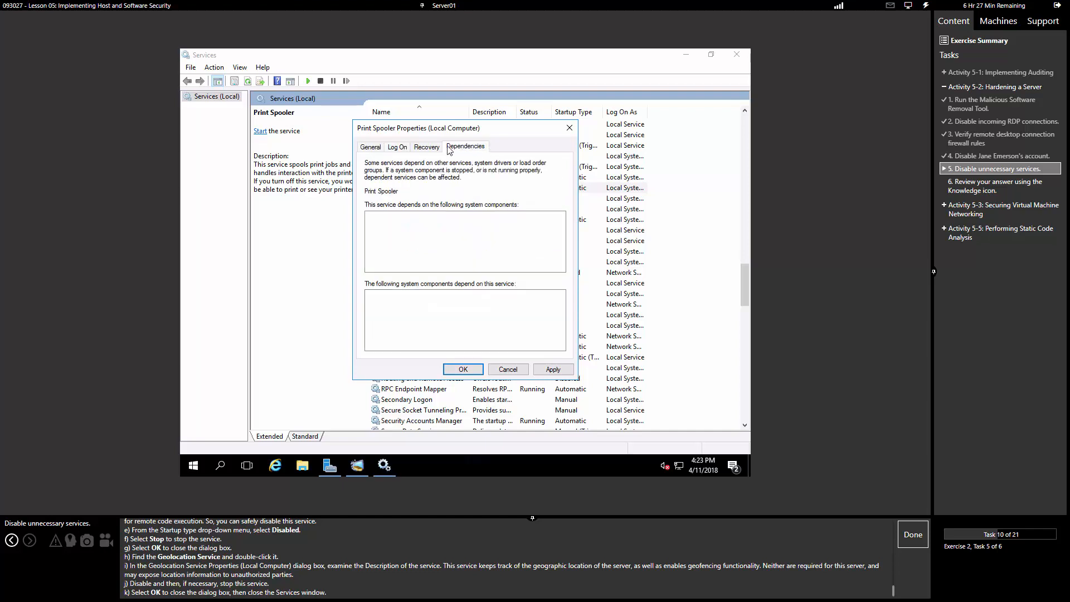
left_click(371, 148)
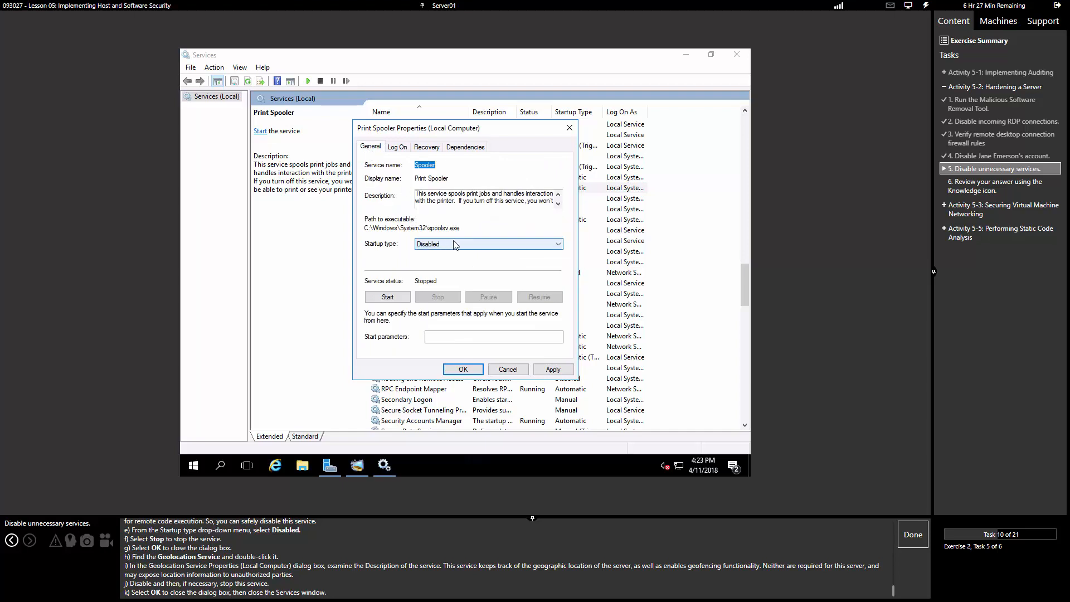
left_click(554, 372)
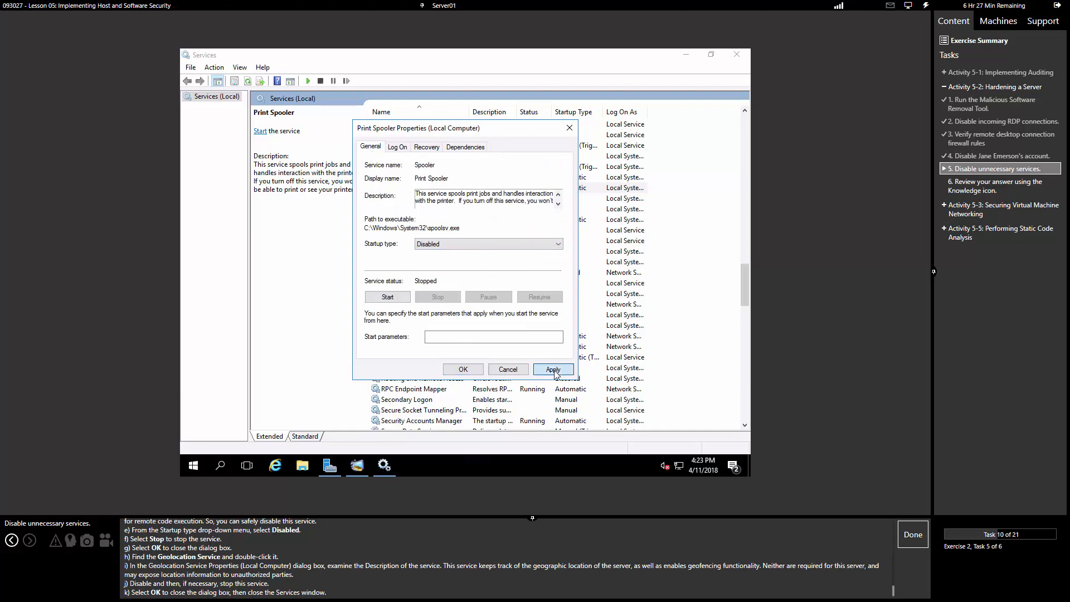
left_click(462, 369)
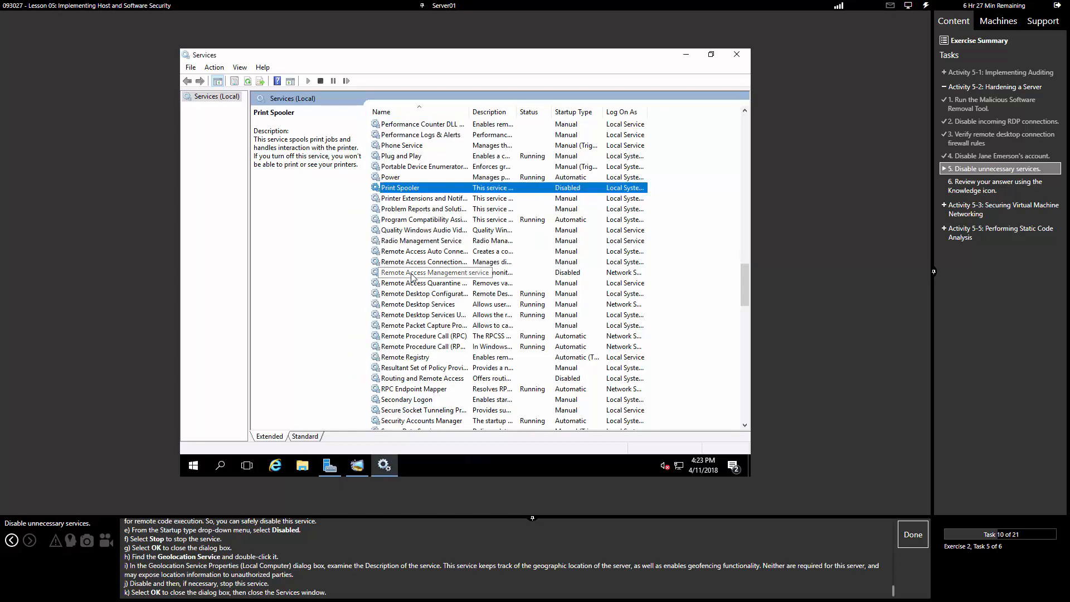
Step: Set Geolocation Service's startup type to Disabled, apply it, and close the Services console
key("g")
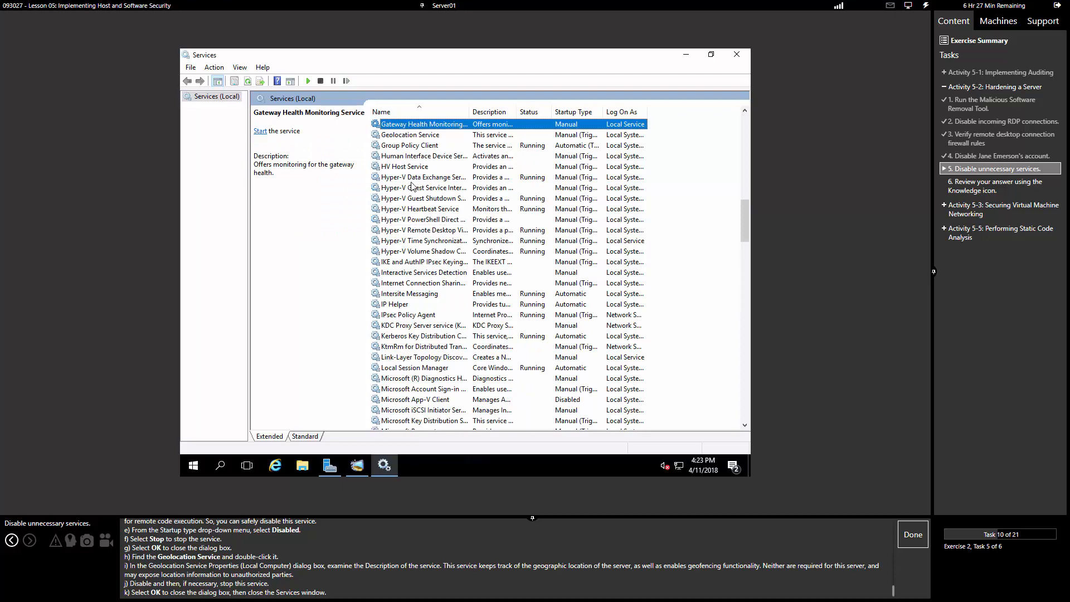
left_click(413, 137)
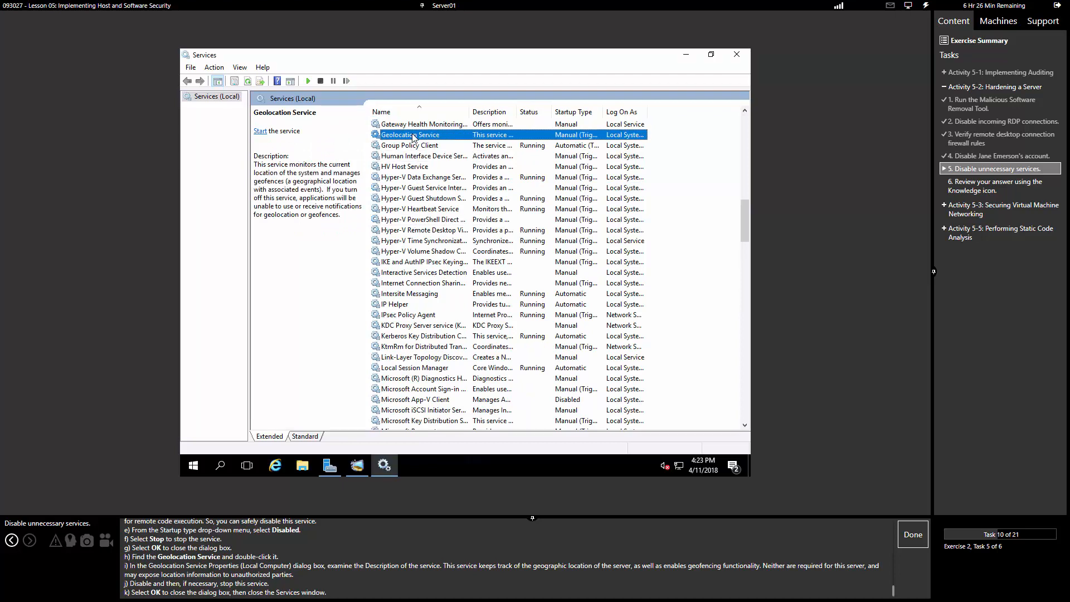
double_click(413, 137)
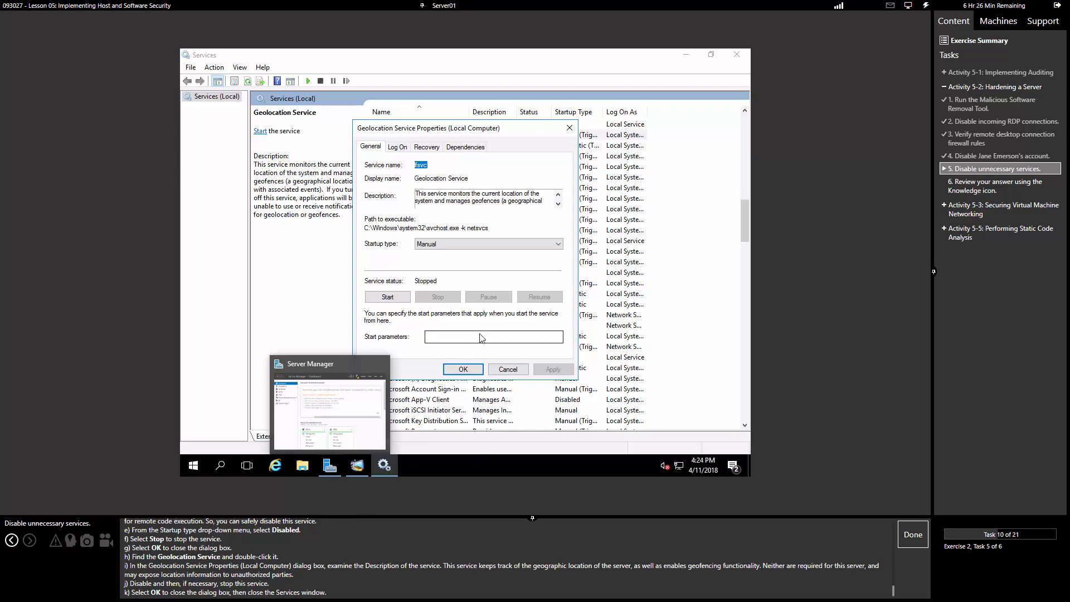
left_click(452, 245)
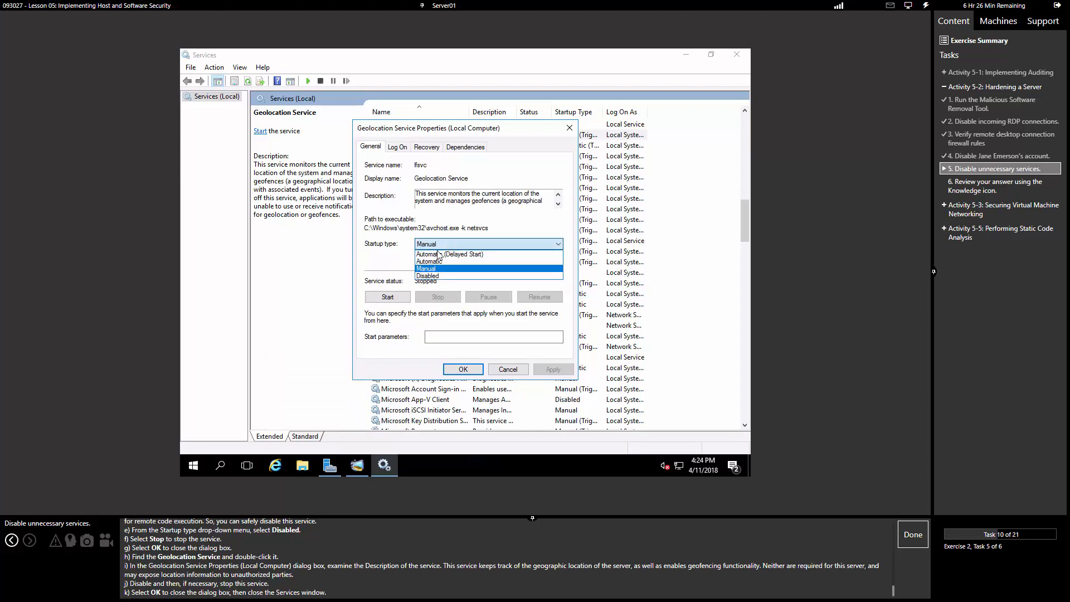
left_click(426, 277)
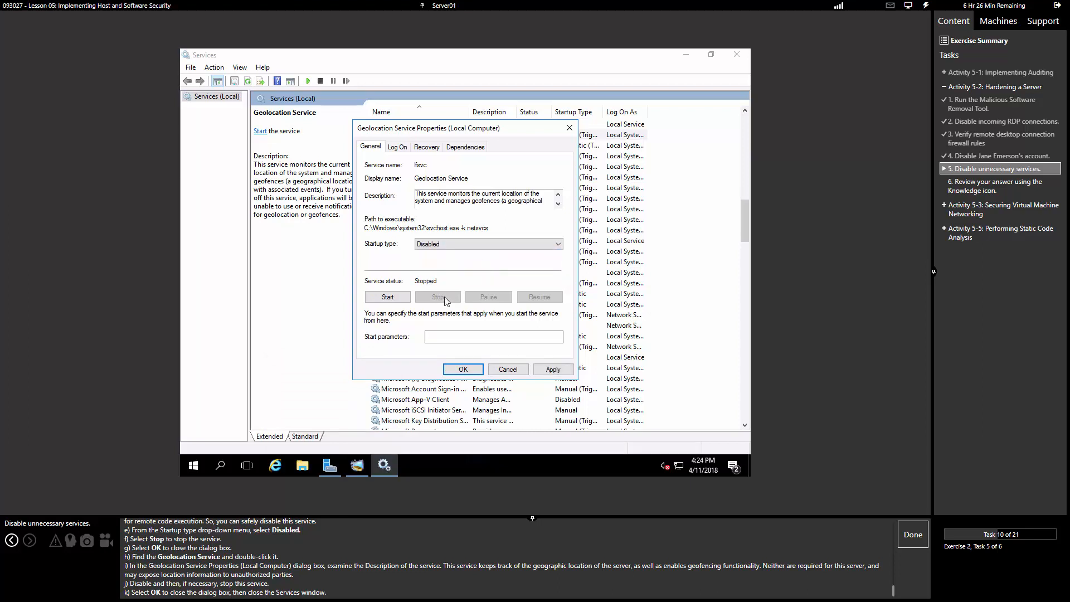
left_click(550, 369)
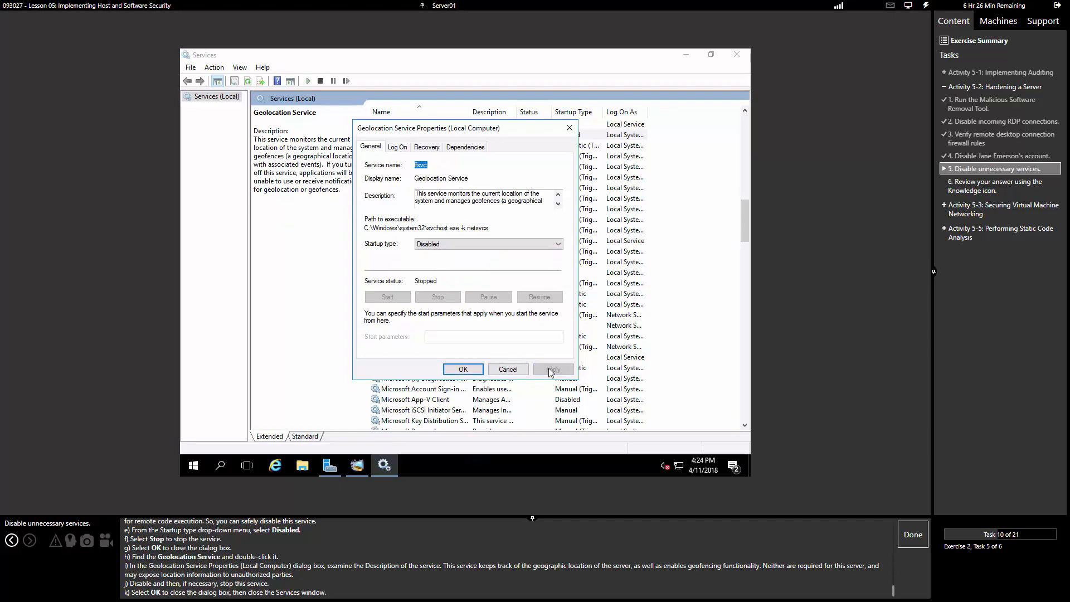
left_click(462, 370)
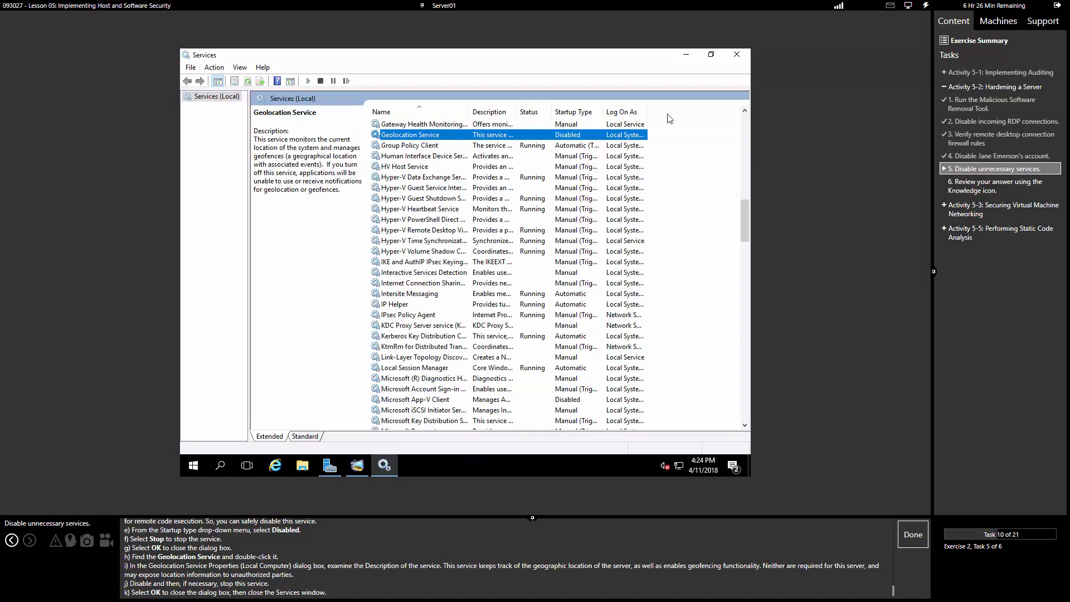
left_click(735, 56)
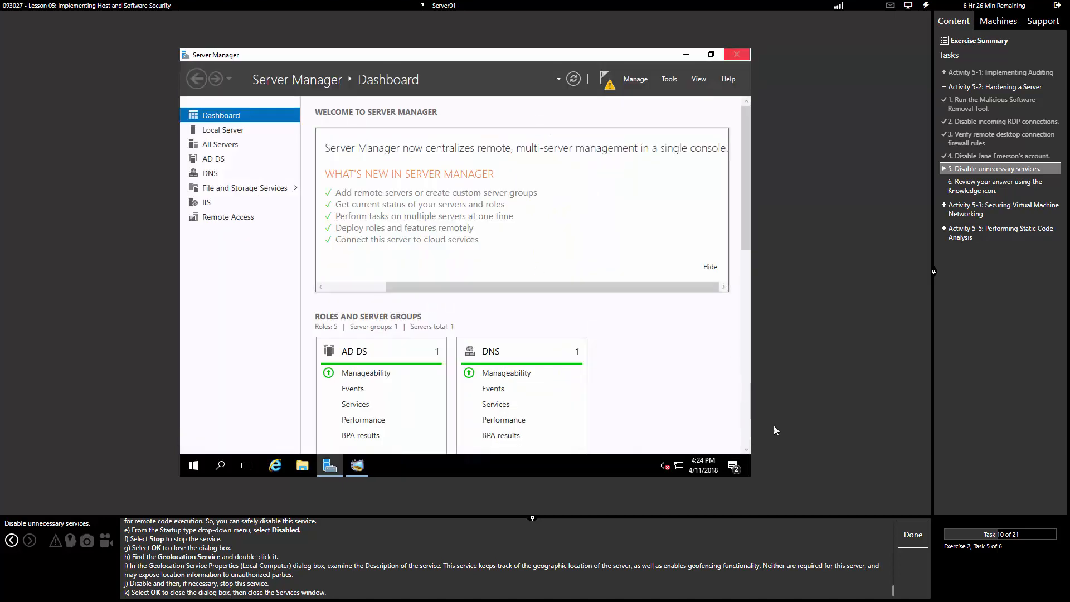
Step: Mark the disable-services task done, review the suggested hardening answer, and advance to Activity 5-3
left_click(913, 534)
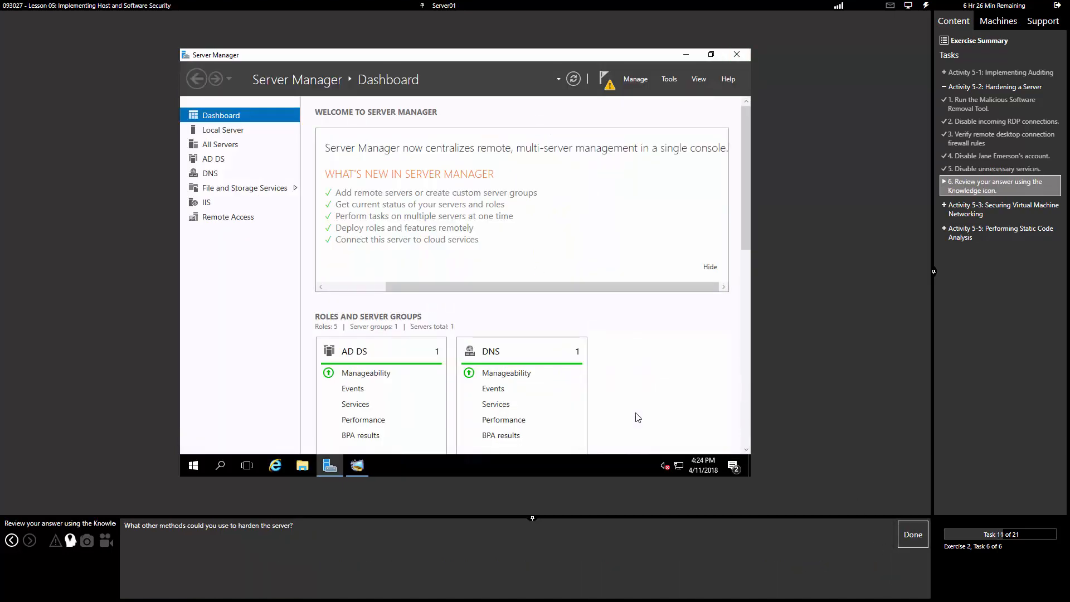
left_click(69, 539)
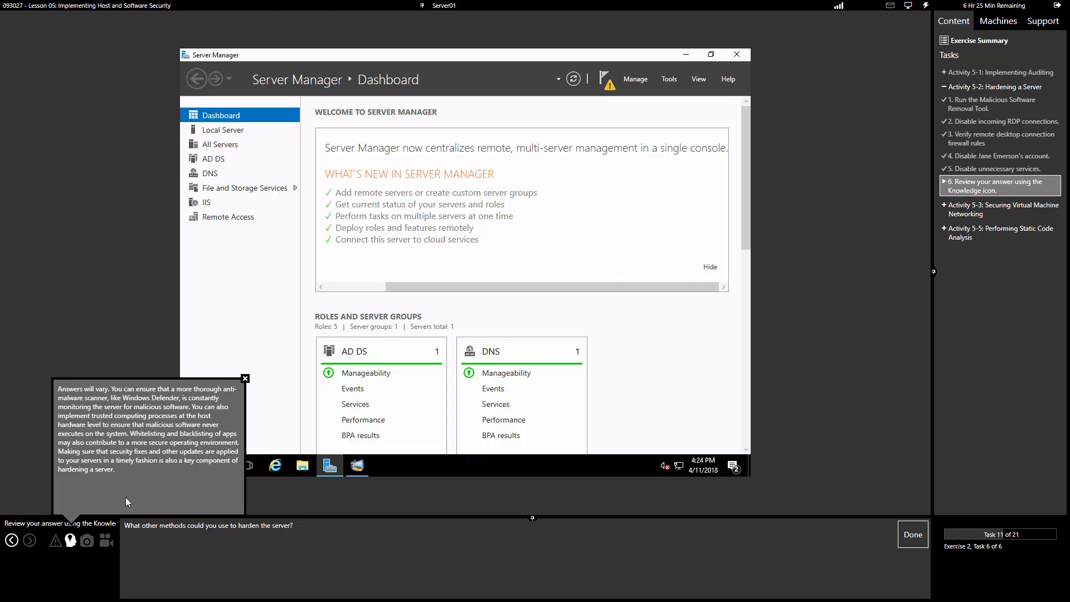
left_click(912, 536)
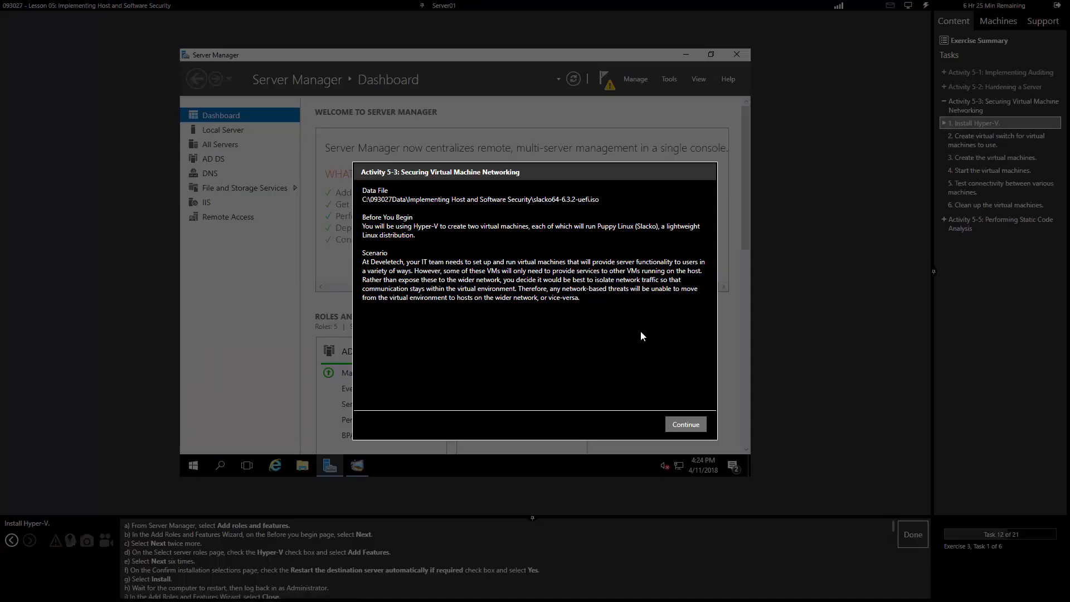
Step: Dismiss the Activity 5-3 introduction and launch Add Roles and Features from Server Manager's Manage menu
left_click(686, 424)
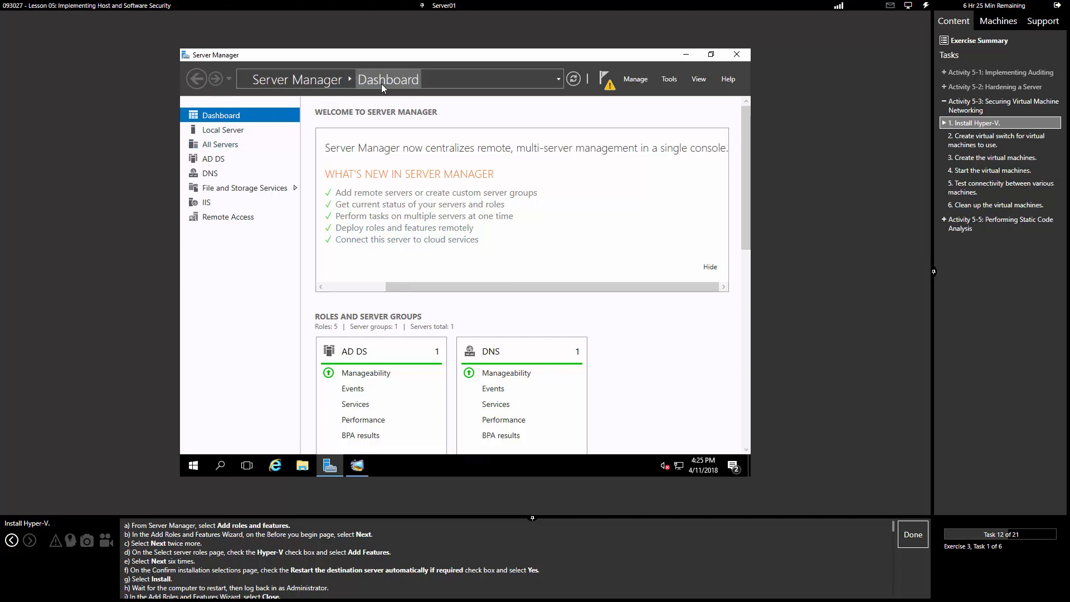
left_click(640, 80)
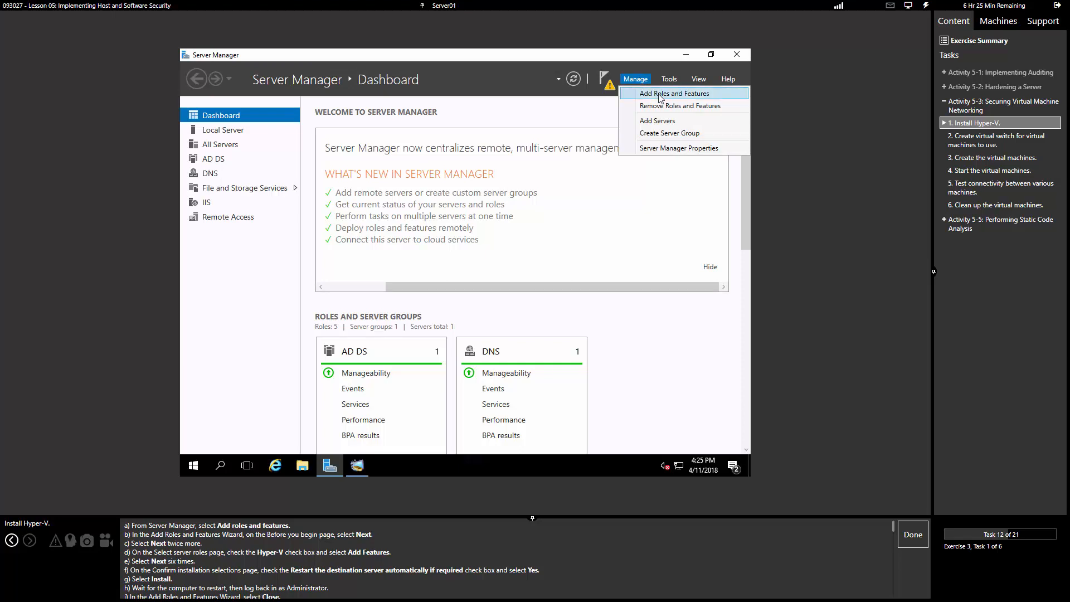
left_click(660, 95)
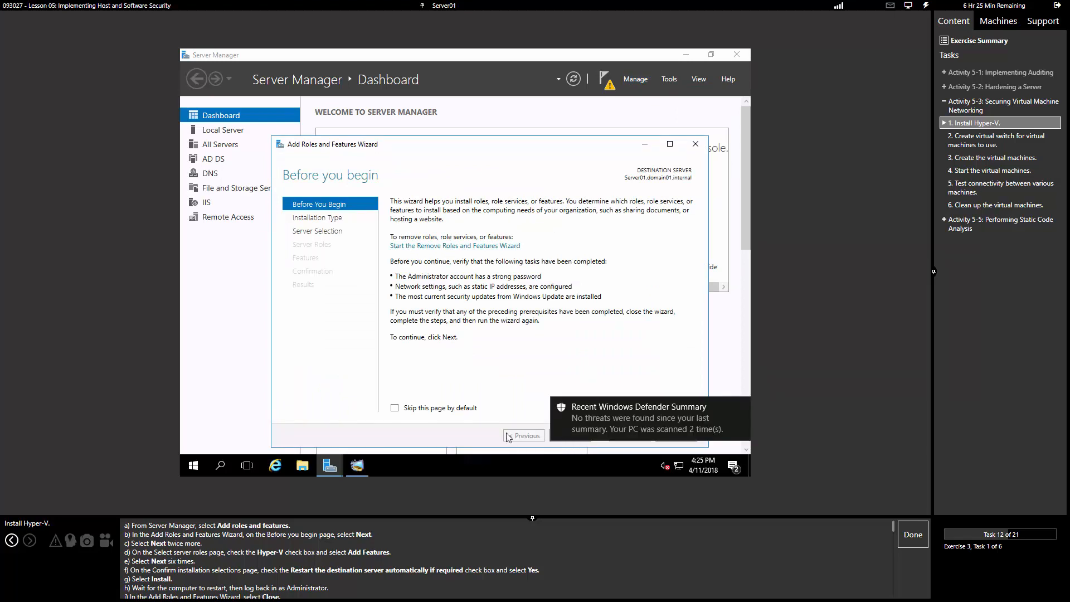
Step: Select the Hyper-V role with its management tools, using role-based installation on this server
left_click_drag(545, 144, 500, 113)
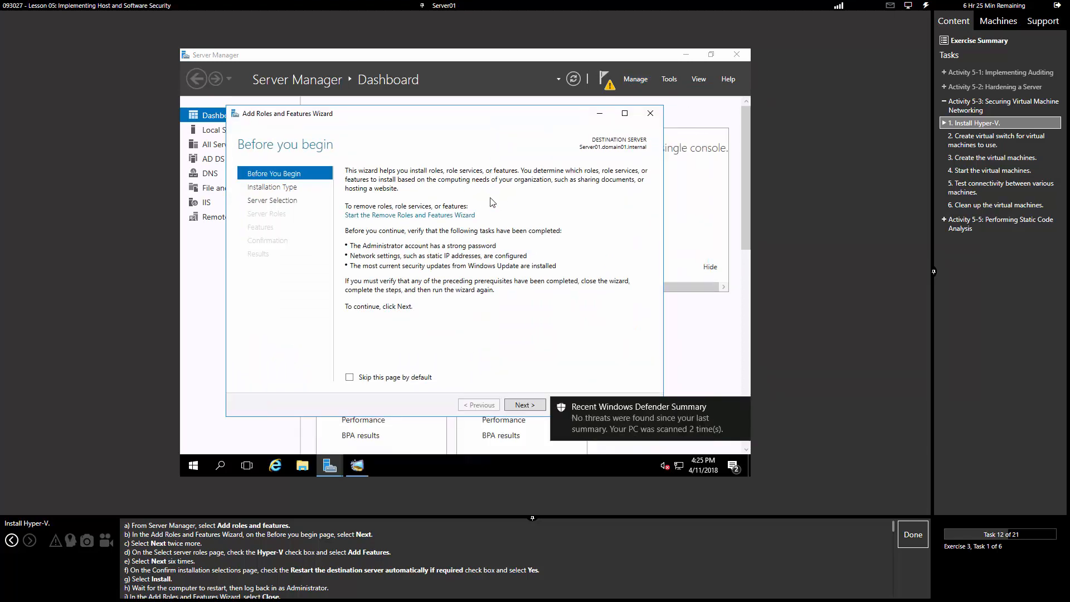
left_click(740, 407)
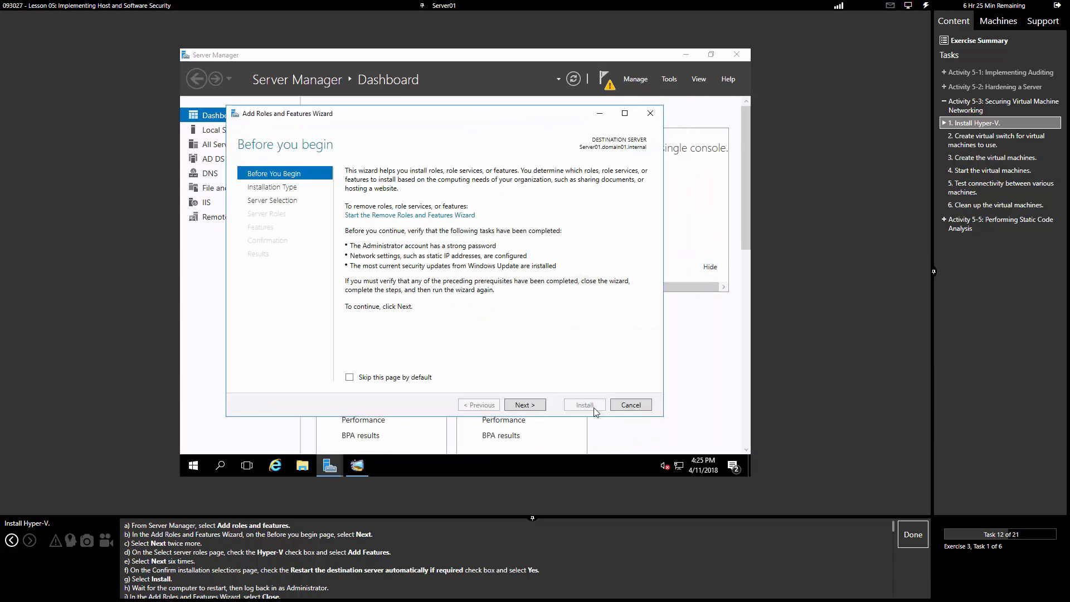
left_click(511, 405)
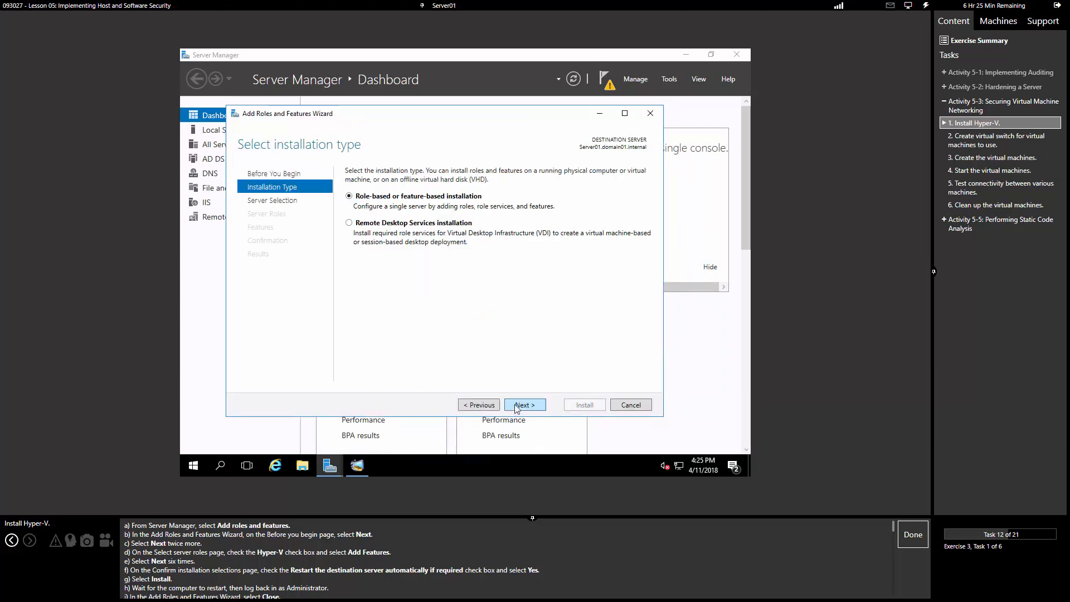
left_click(515, 408)
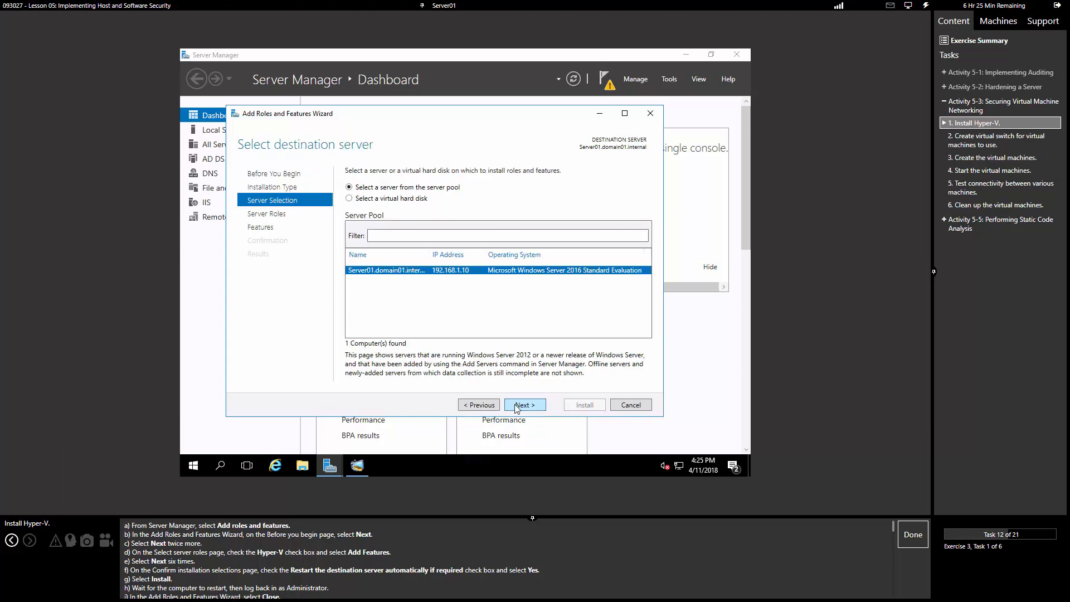
left_click(516, 408)
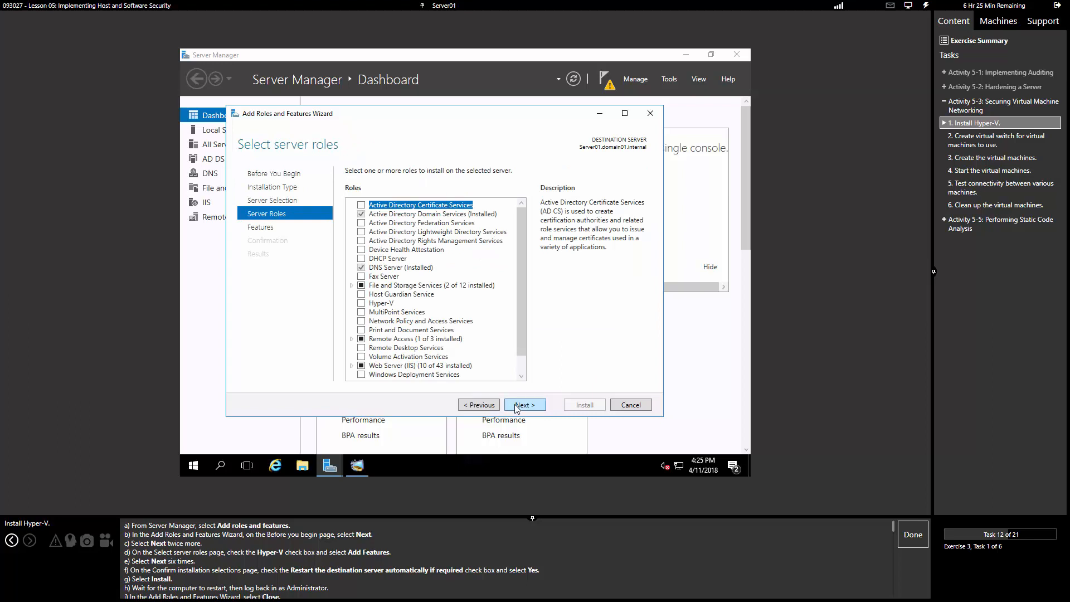
key("h")
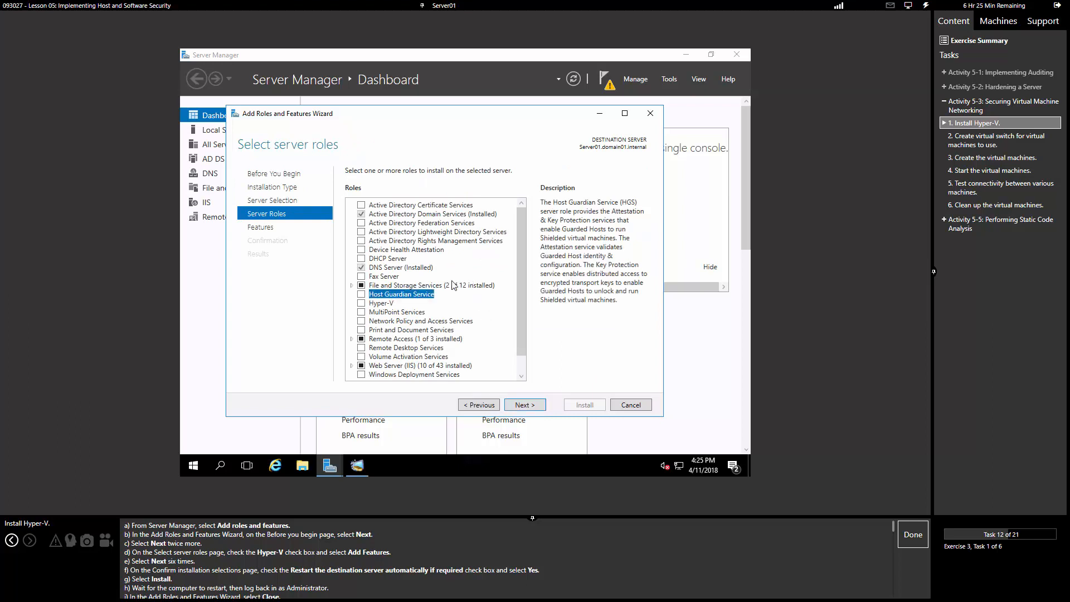
double_click(382, 304)
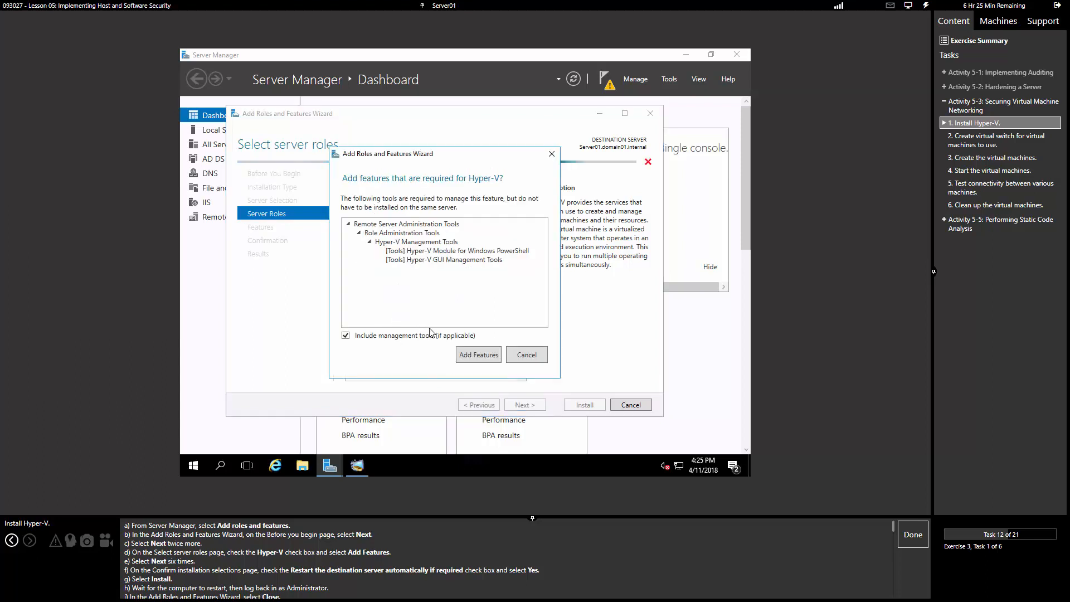
left_click(478, 354)
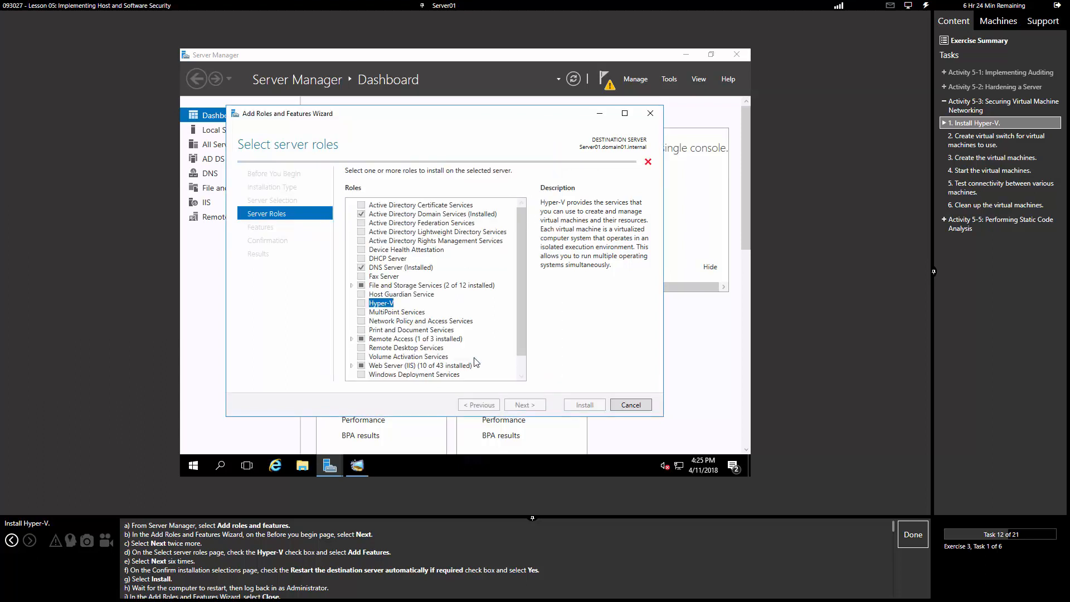
Step: Skip virtual switch and live migration, keep default storage, allow automatic restart, and install
left_click(524, 405)
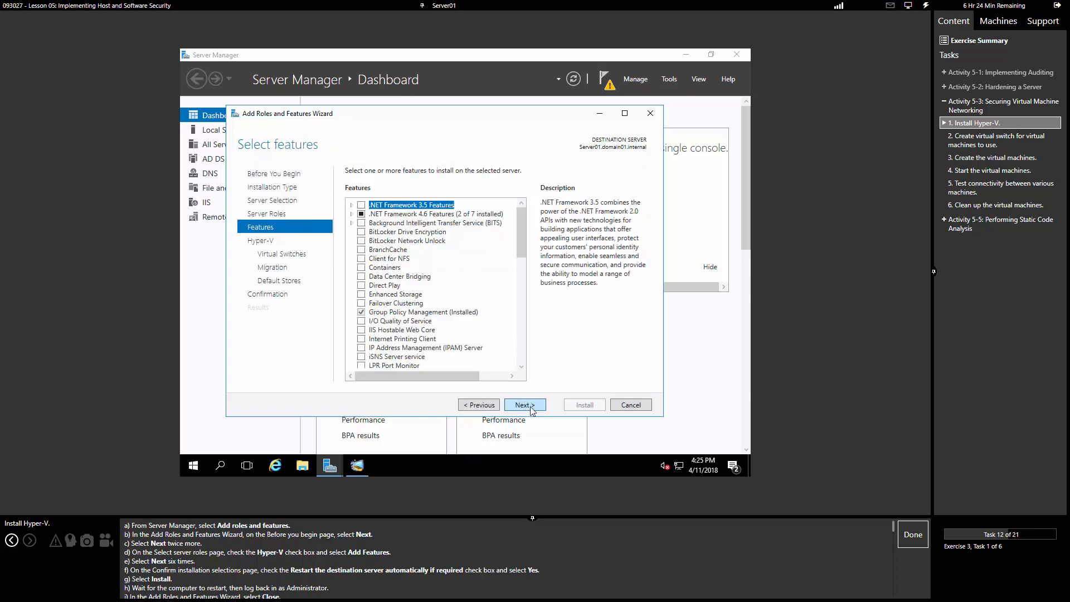
left_click(524, 405)
left_click(524, 405)
left_click(524, 405)
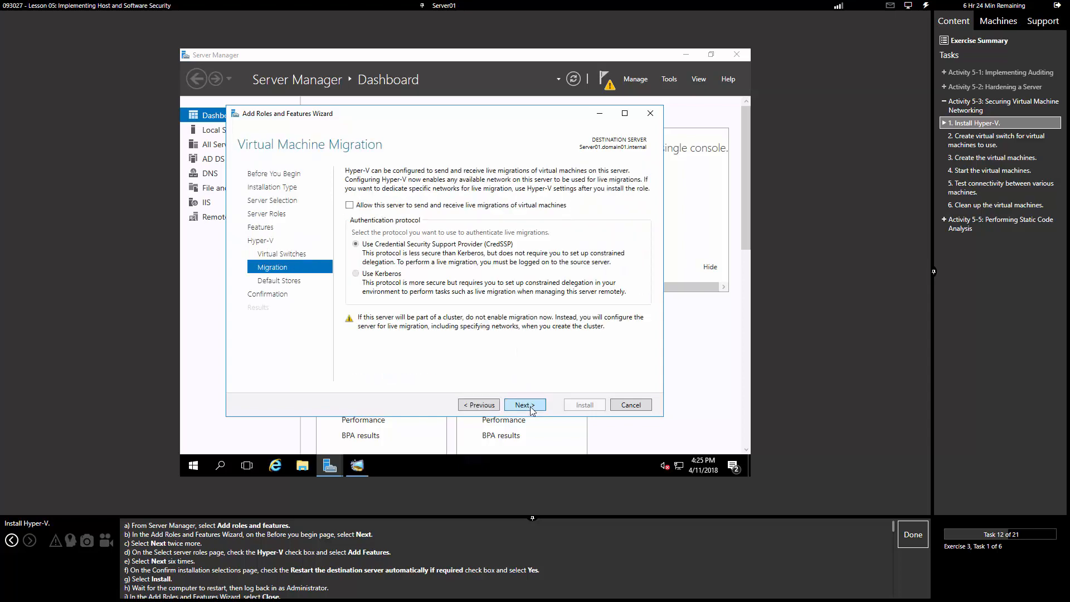
left_click(524, 405)
left_click(524, 405)
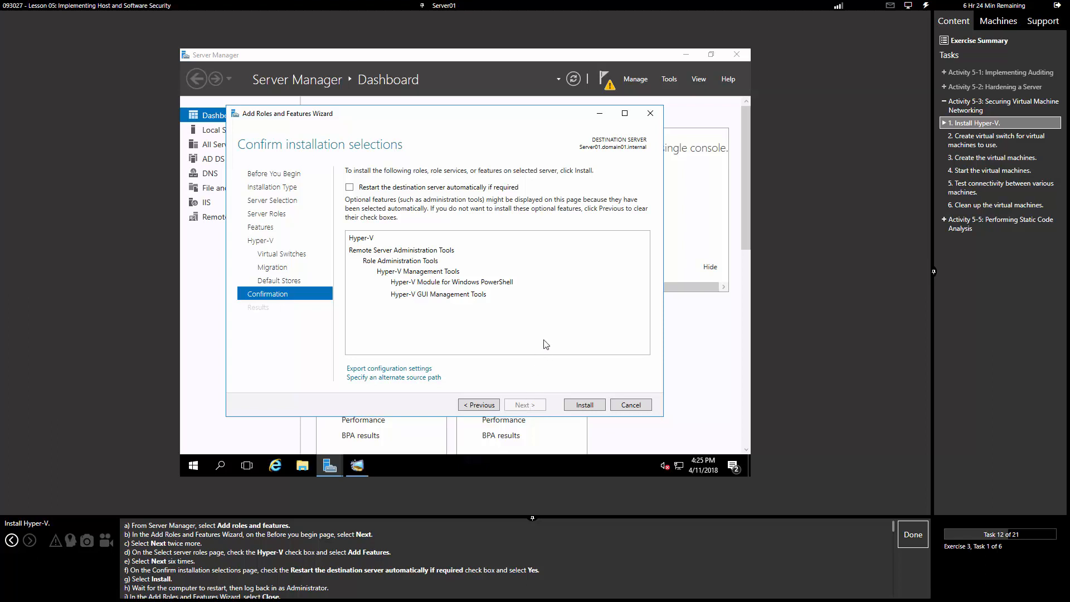
left_click(415, 187)
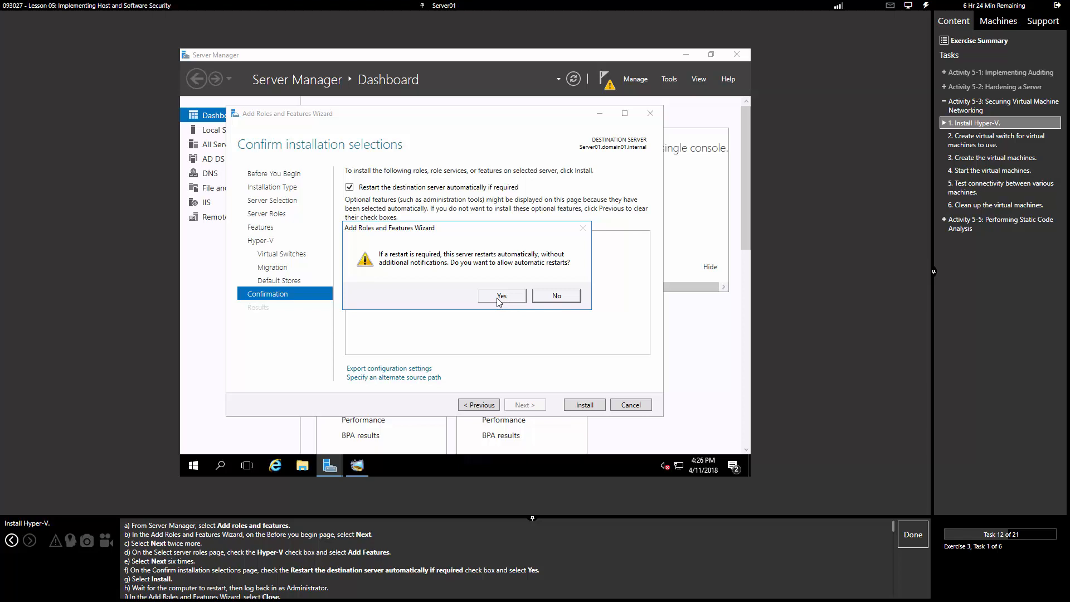
left_click(499, 299)
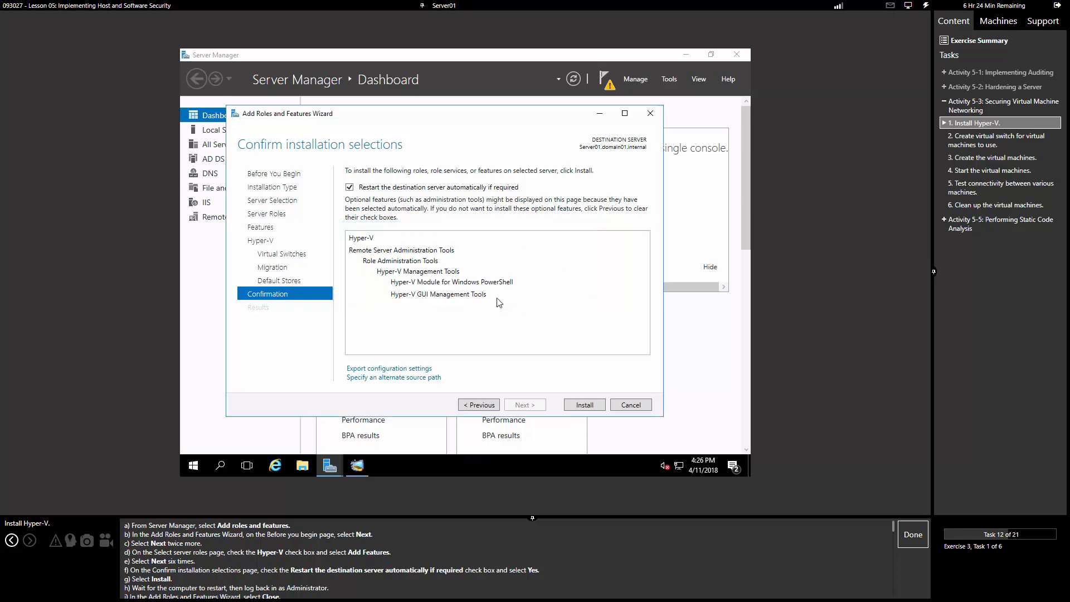
left_click(584, 405)
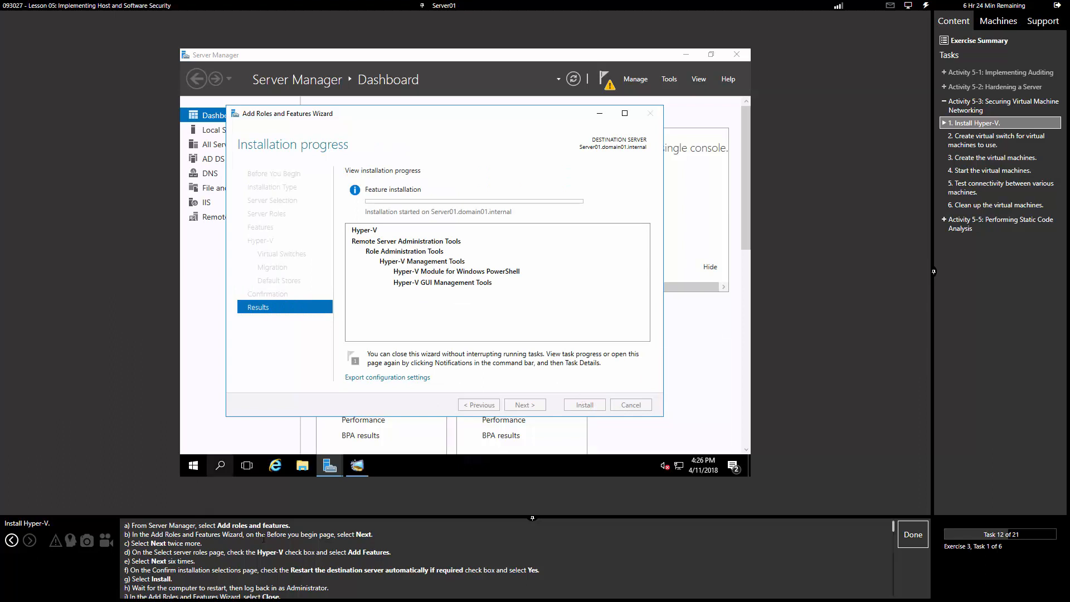
Step: Send Ctrl+Alt+Delete and sign back in with the Administrator password
scroll(325, 571, "down", 1)
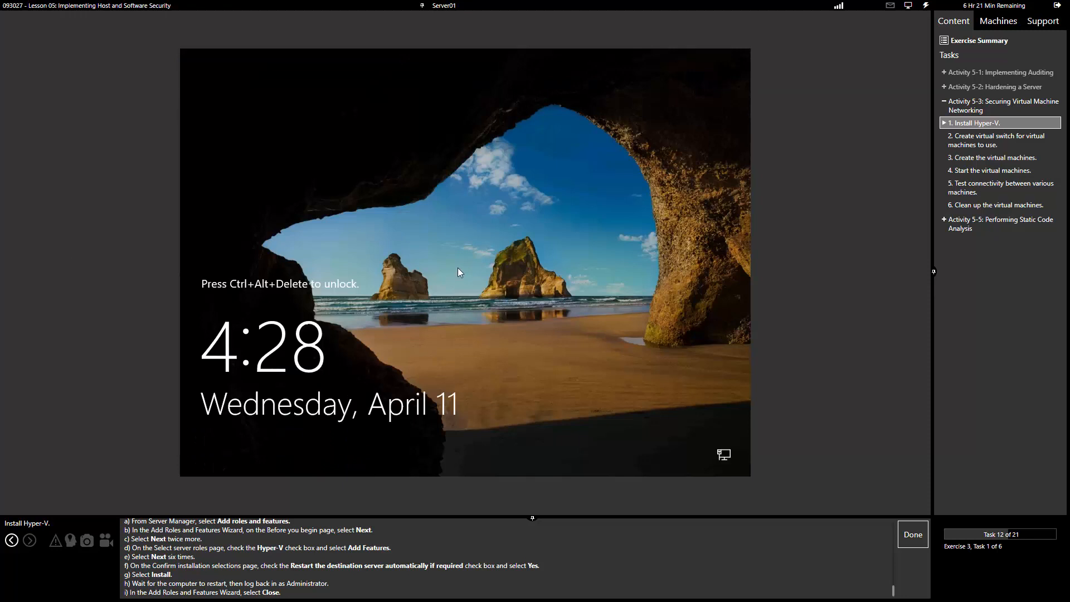
left_click(925, 5)
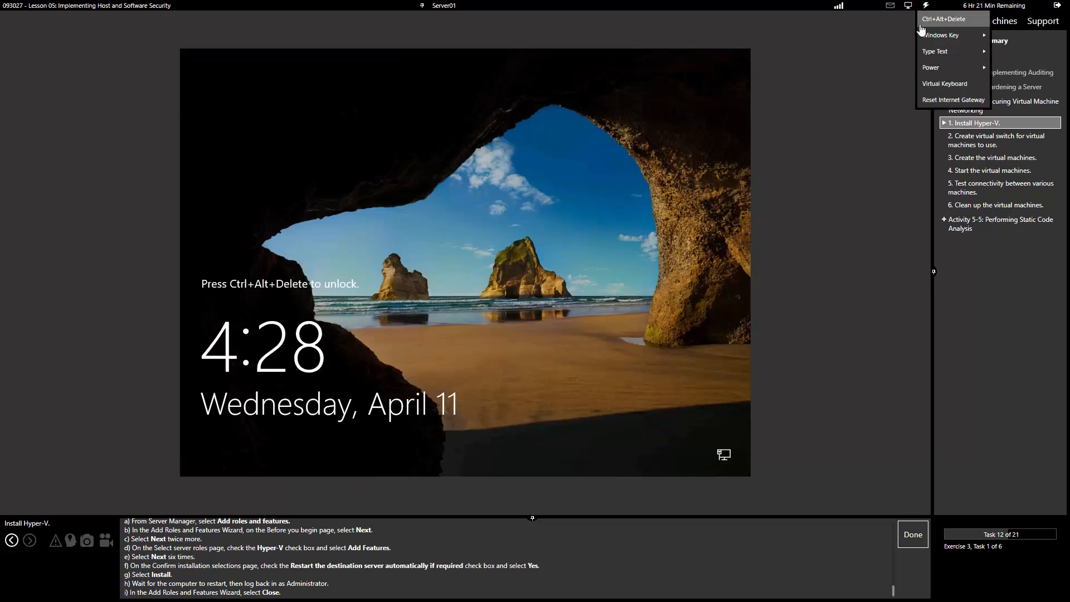
left_click(953, 27)
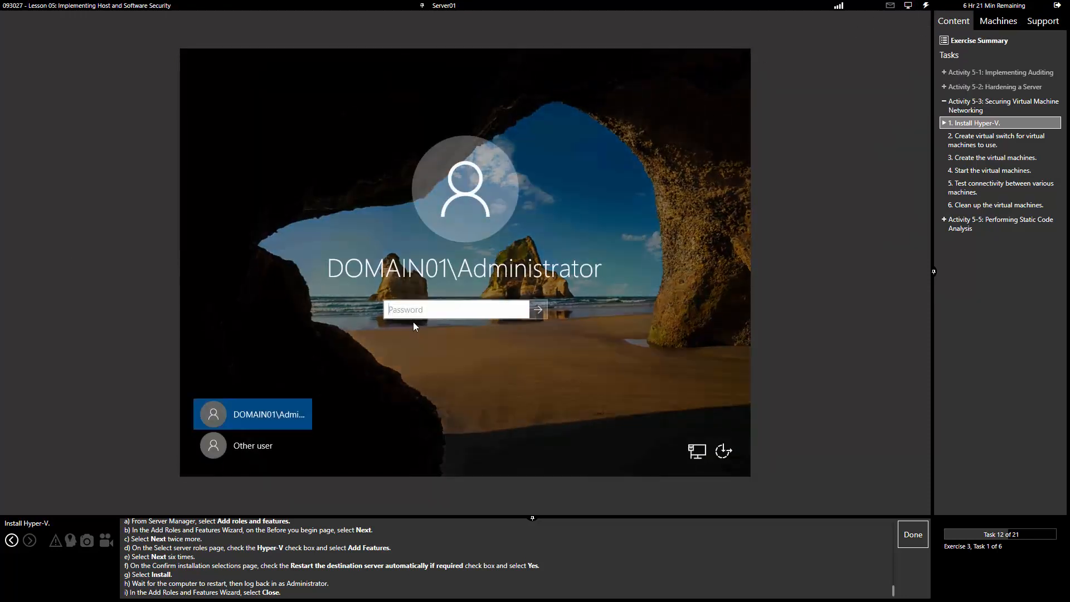
type("Pa$$w0rd")
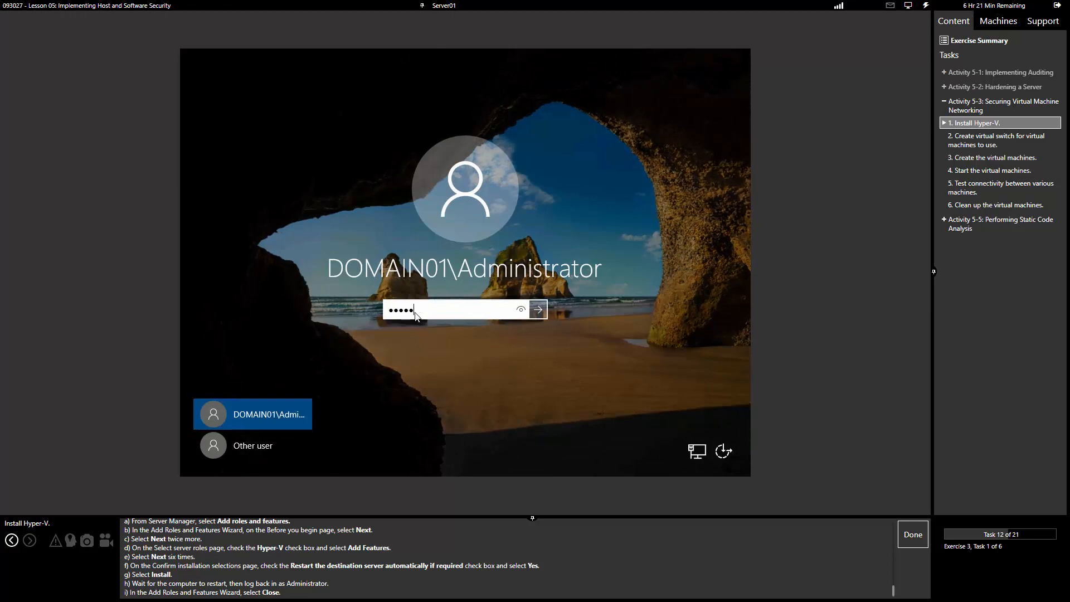
key("Return")
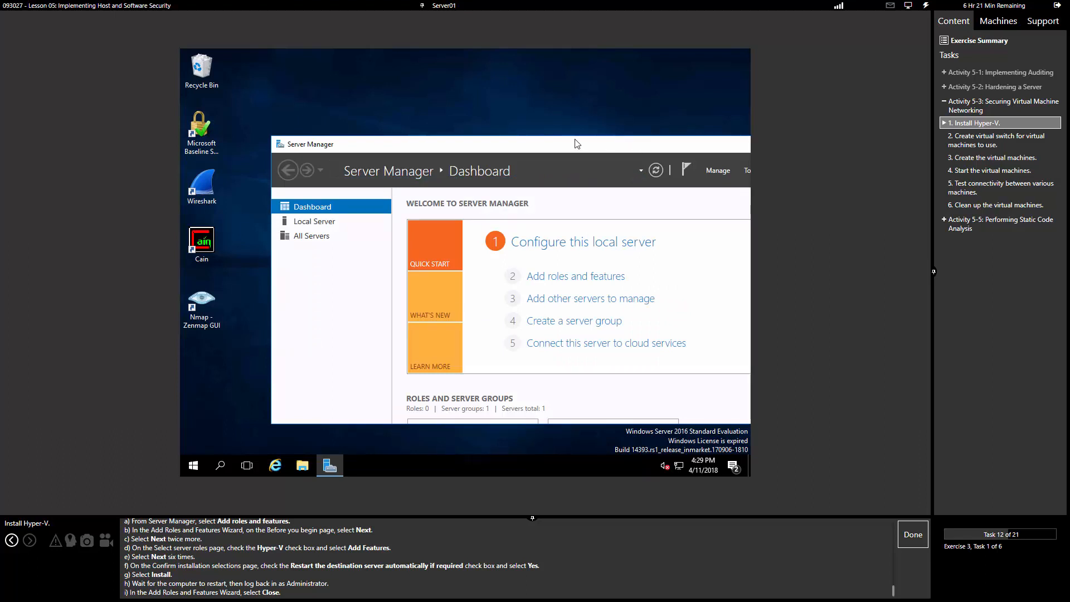
Step: Maximize Server Manager and close the completed Hyper-V installation wizard
left_click_drag(573, 138, 472, 146)
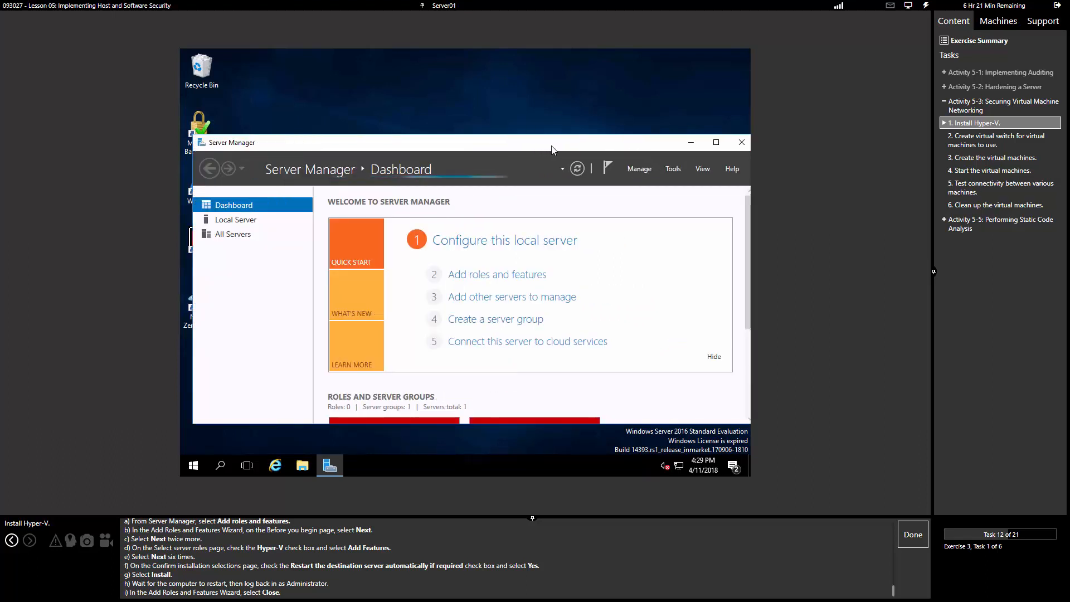
left_click(716, 142)
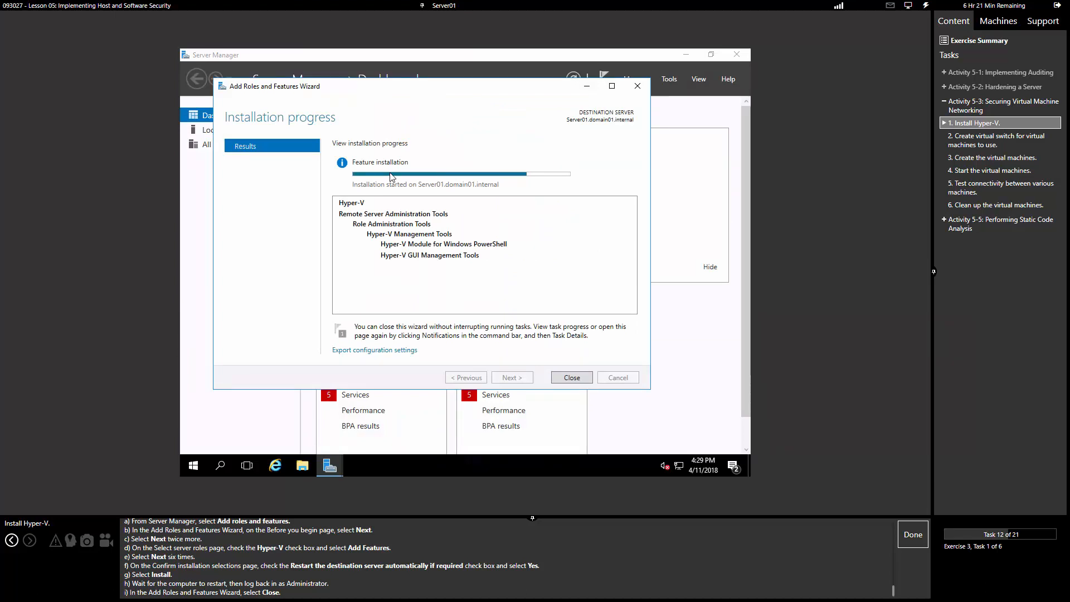
left_click(572, 378)
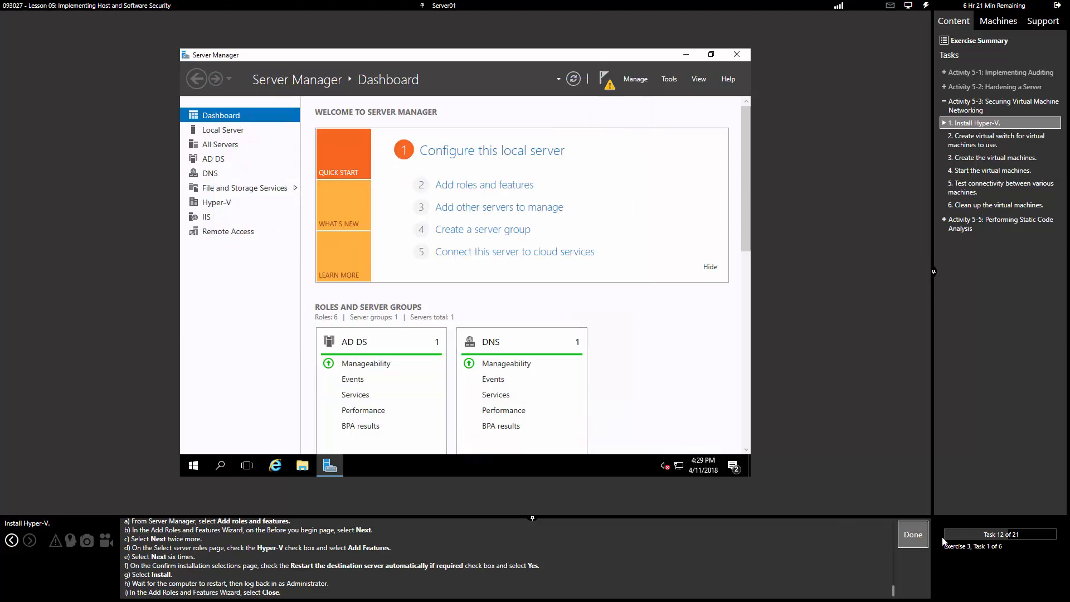
Step: Mark the Hyper-V task done, open Hyper-V Manager, and launch SERVER01's Virtual Switch Manager
left_click(912, 535)
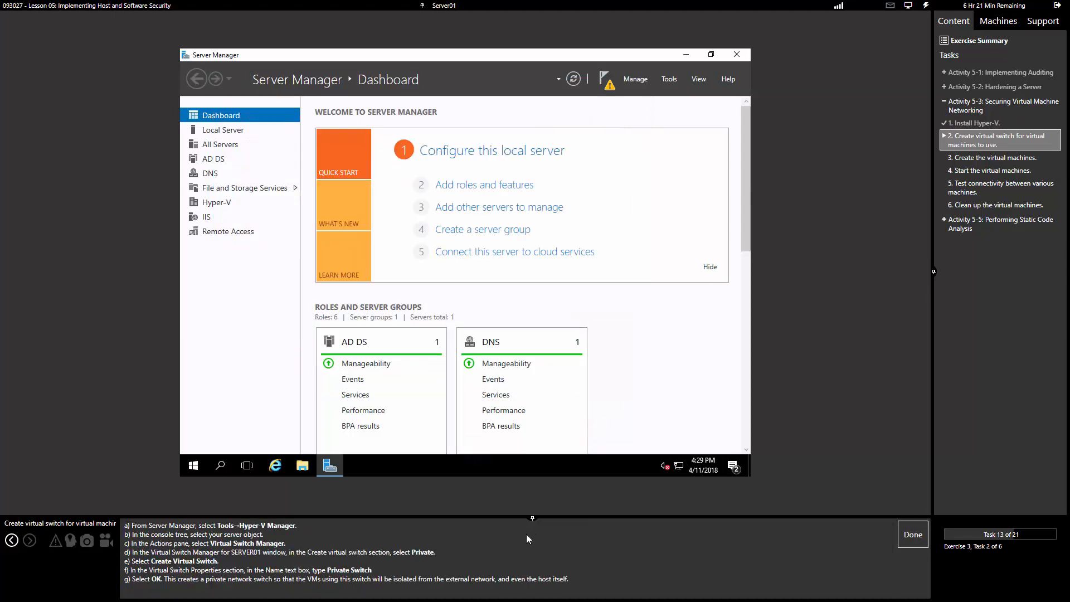
left_click(669, 79)
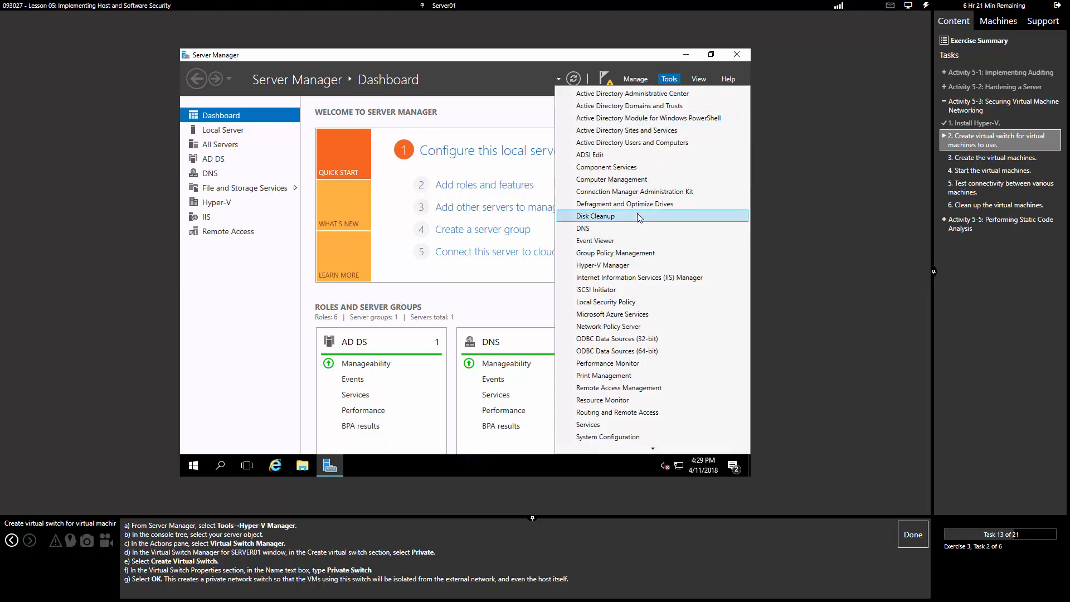
left_click(622, 265)
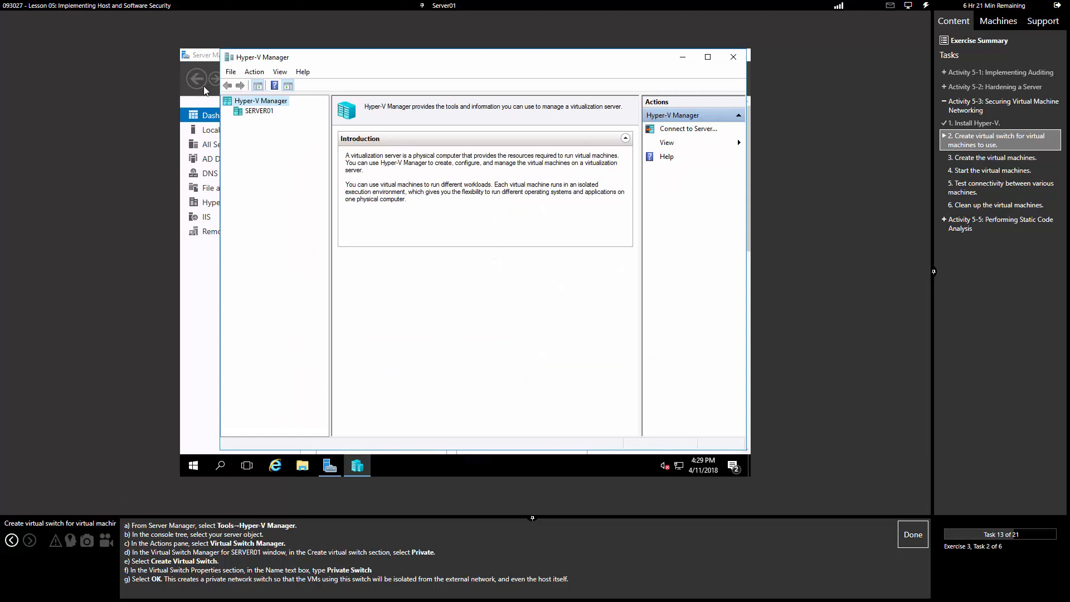
left_click(259, 112)
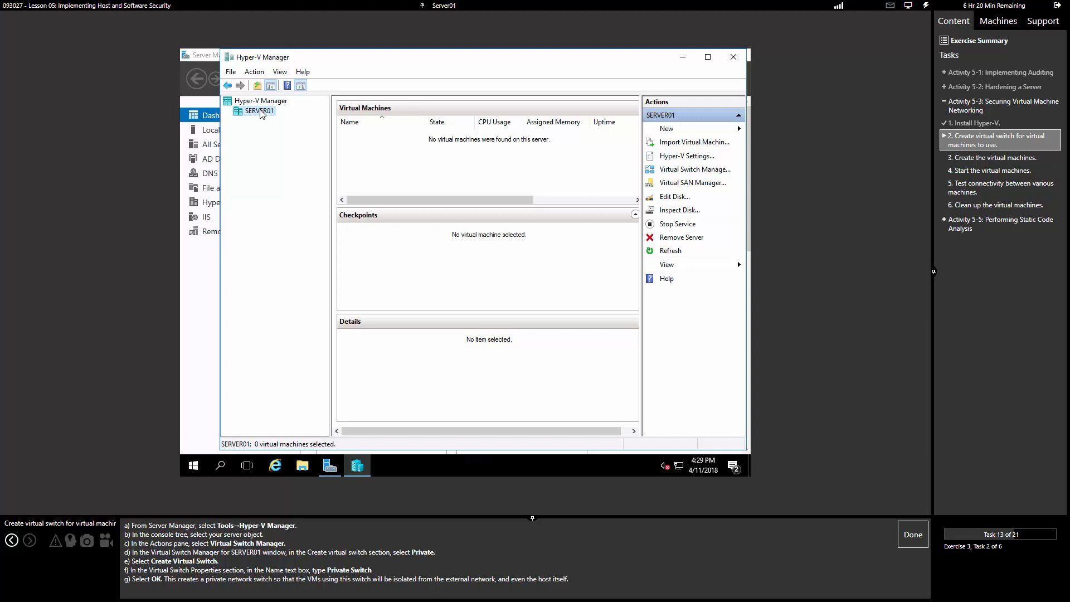
left_click(695, 170)
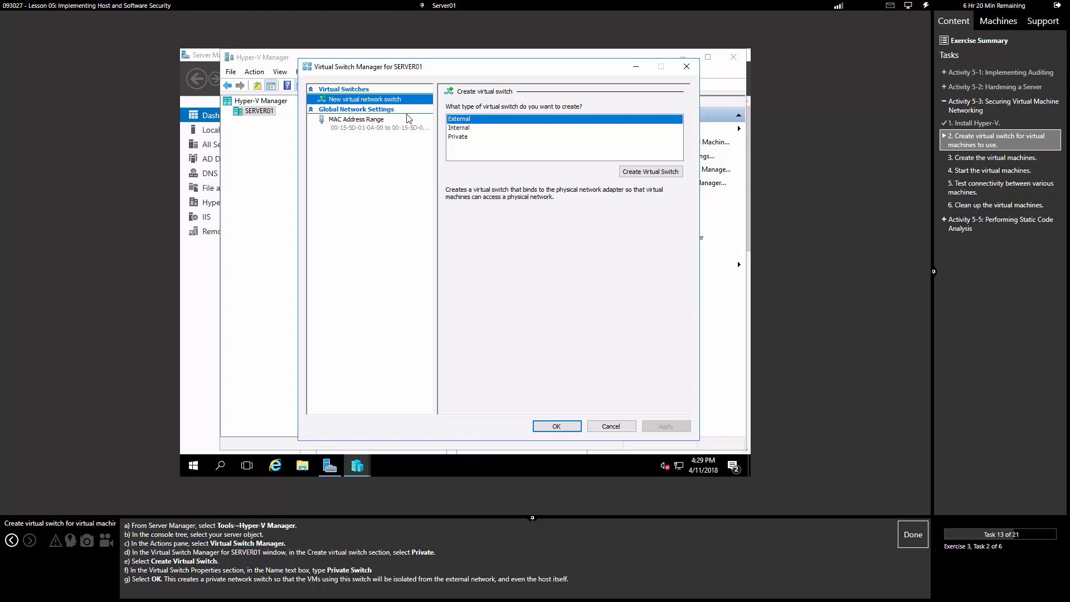
Step: Create a Private-type virtual switch, rename it 'Private Switch', and save with OK
left_click(461, 138)
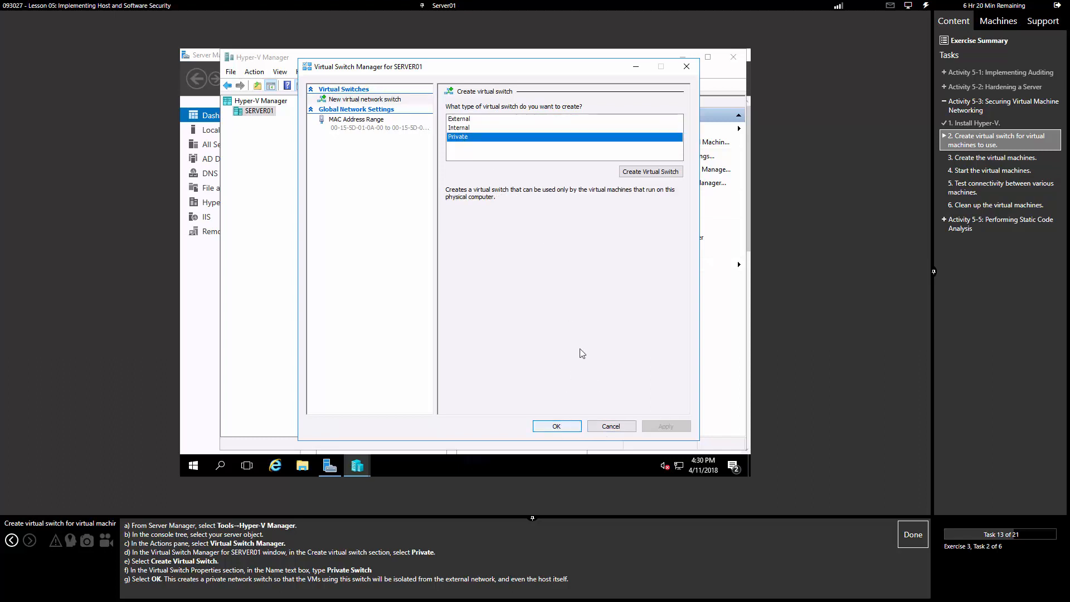
left_click(651, 172)
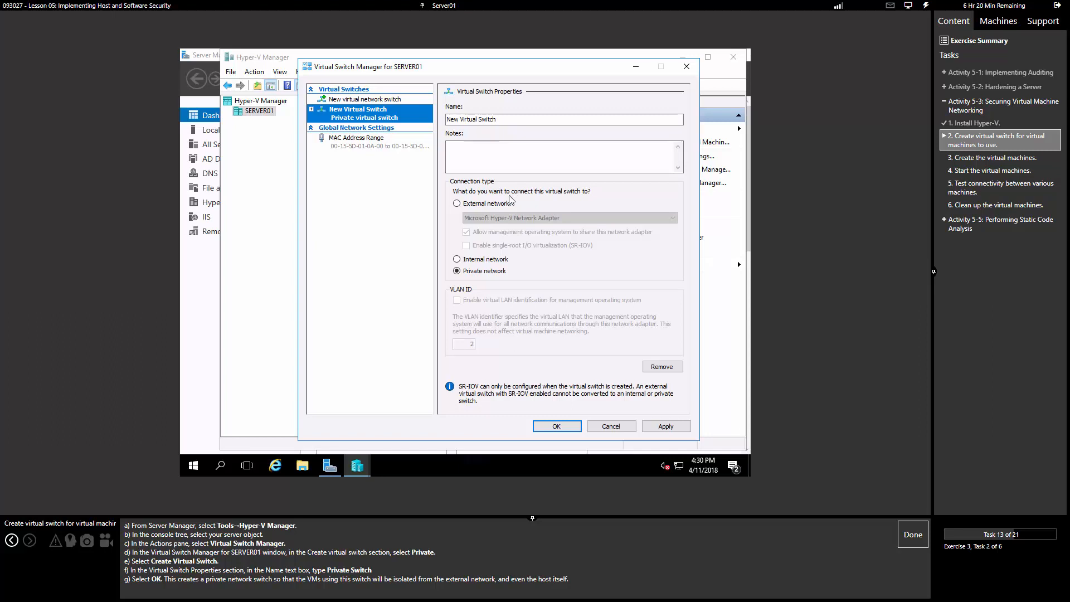
left_click(508, 120)
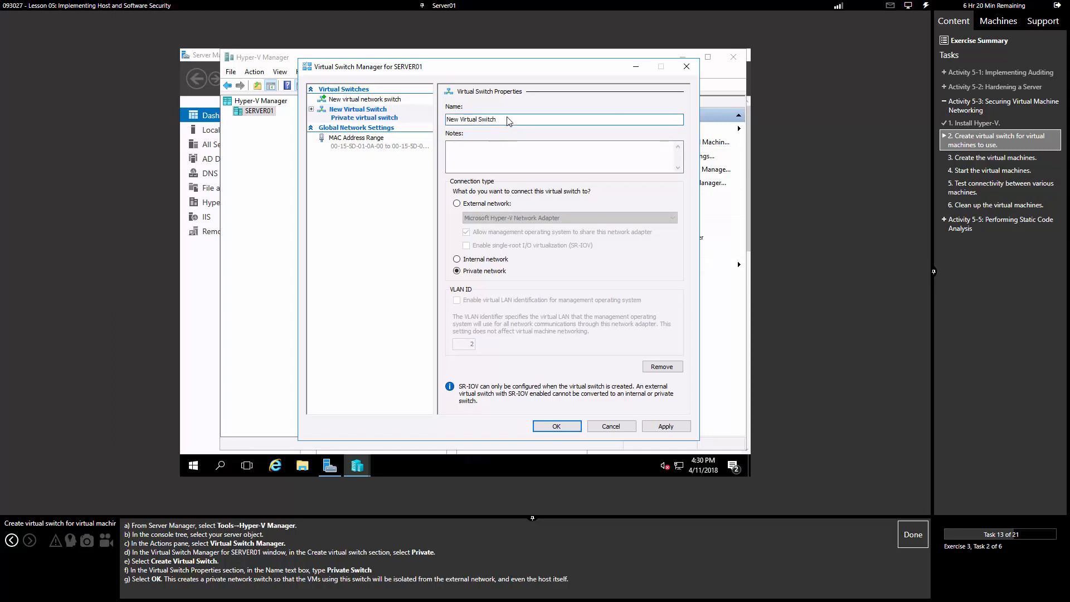
key("ctrl+a")
type("Pri")
type("e Switc")
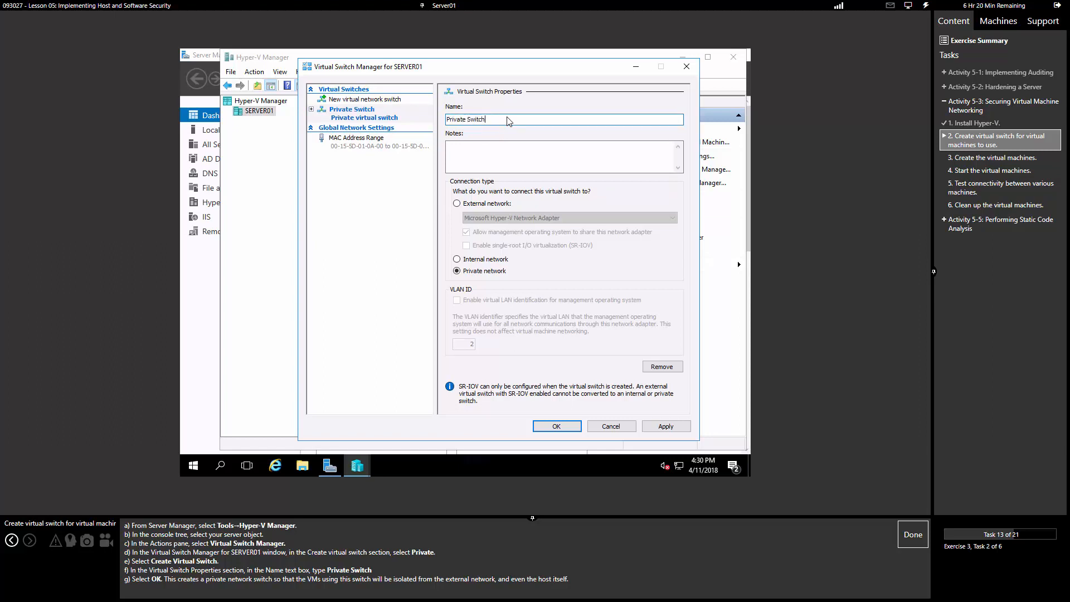
left_click(540, 428)
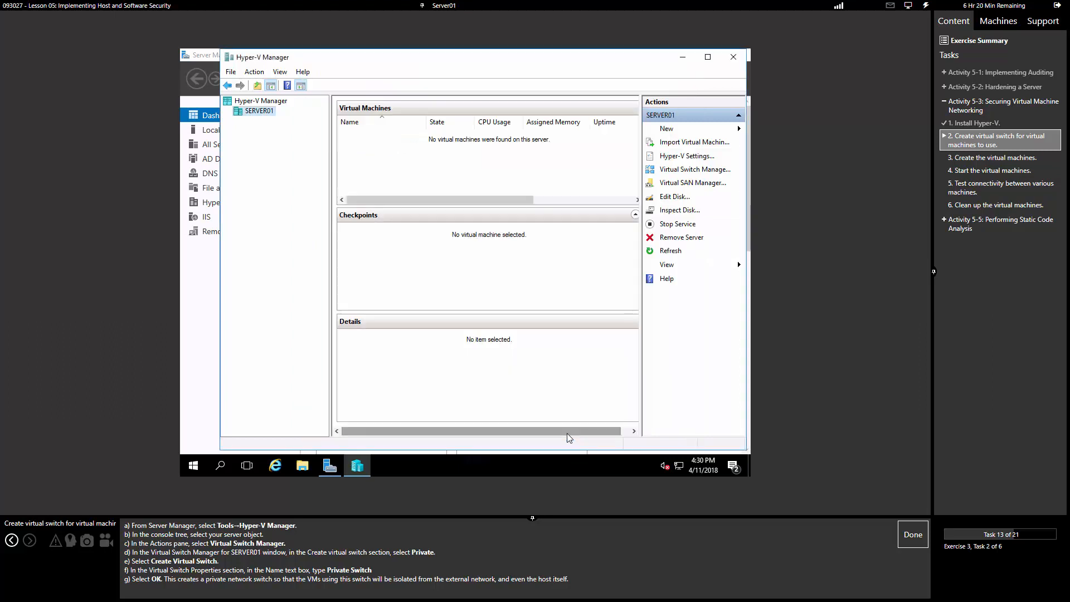
Step: Mark the switch task done and start the New Virtual Machine wizard from the Action menu
left_click(899, 534)
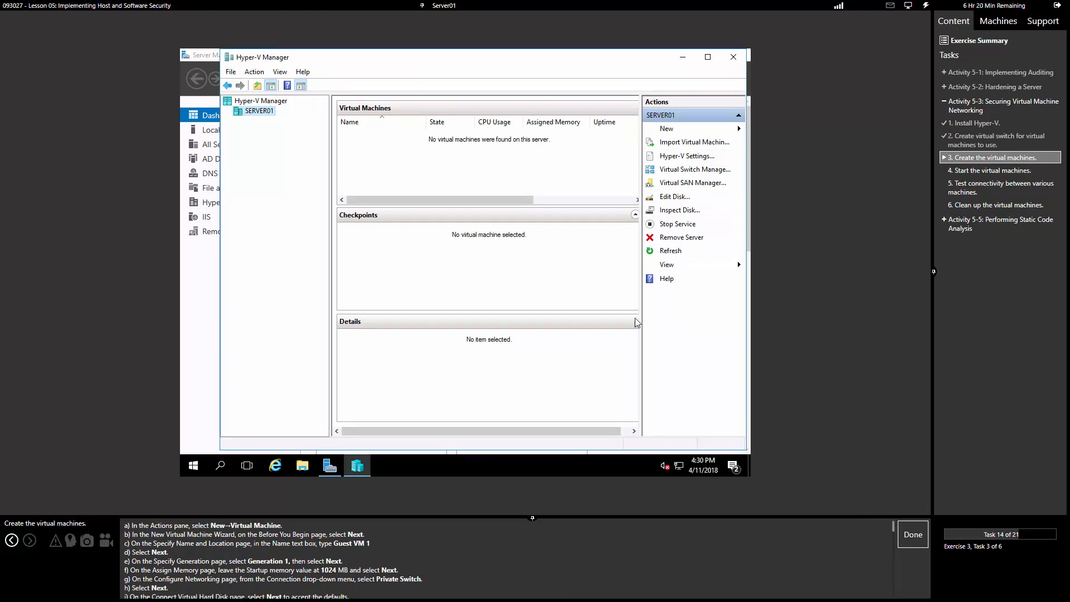
left_click(231, 72)
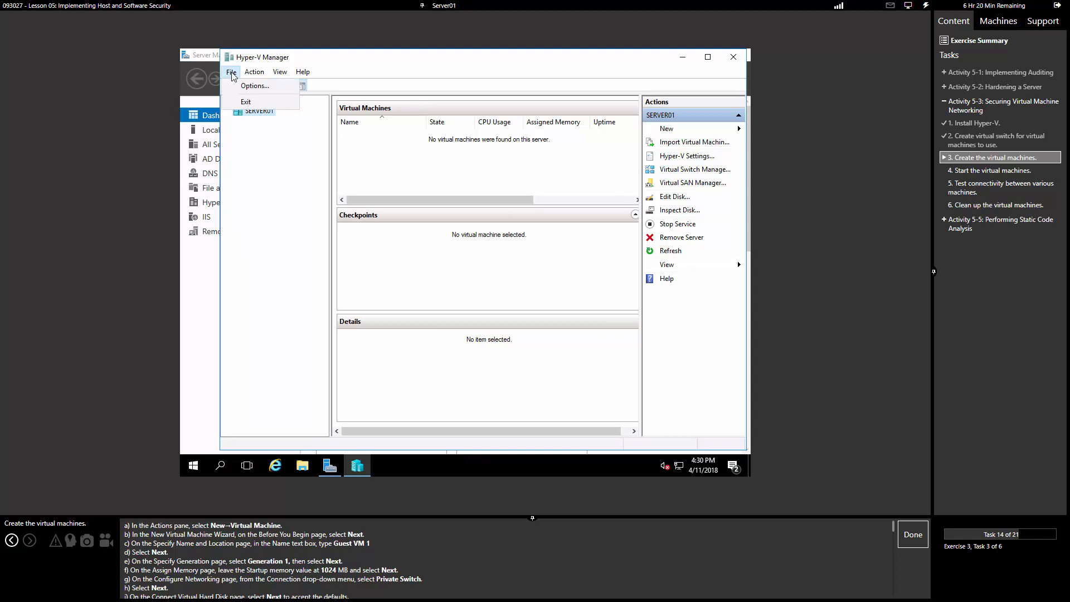
left_click(231, 72)
left_click(255, 73)
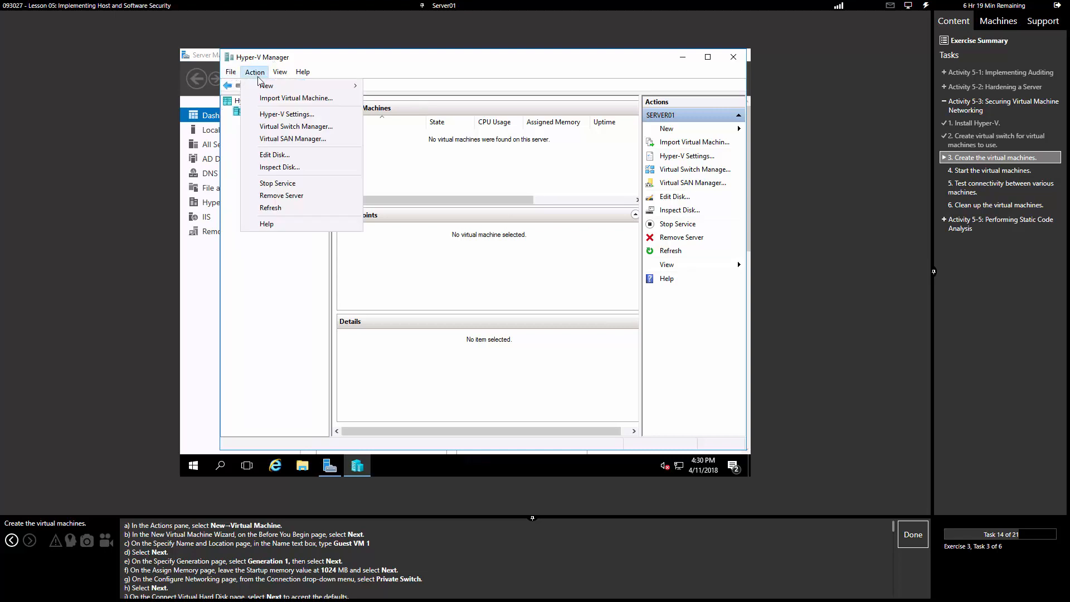
mouse_move(303, 88)
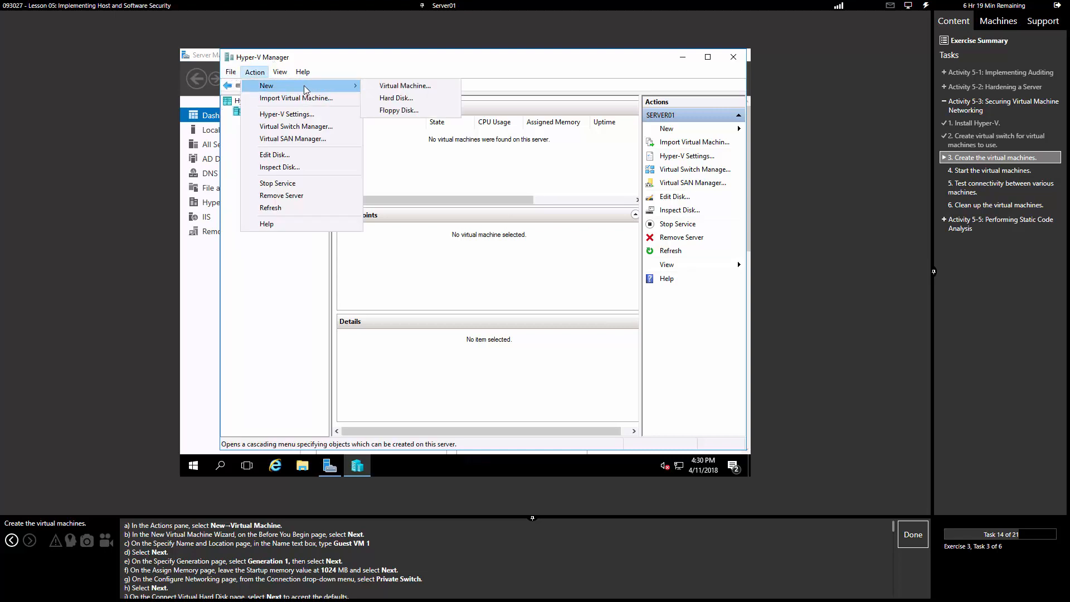
left_click(404, 87)
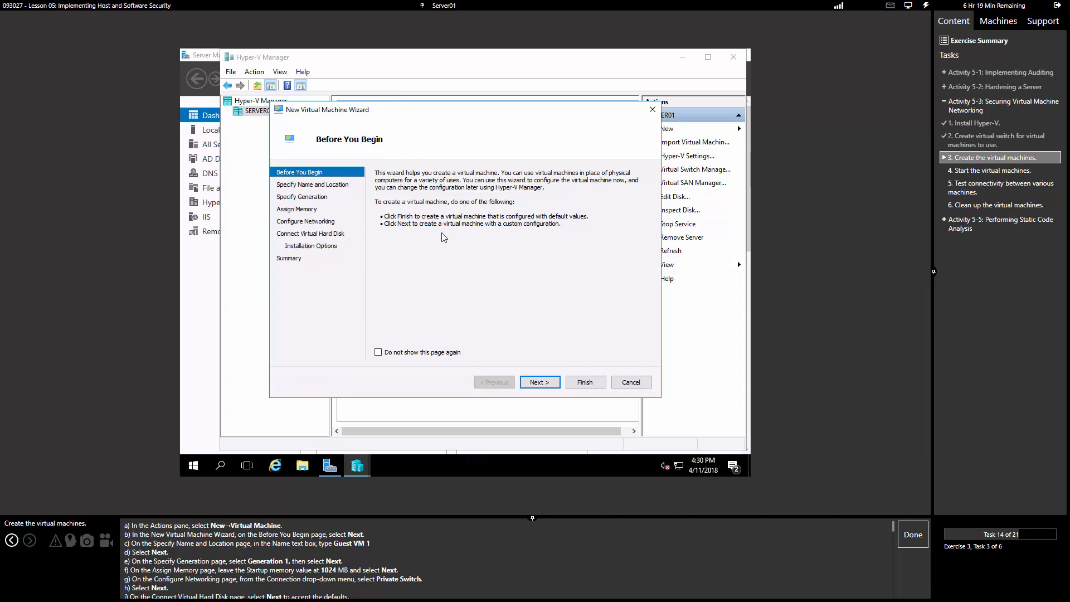
Step: Name the machine 'Guest VM 1', keep Generation 1 and 1024 MB, and connect it to Private Switch
left_click(538, 383)
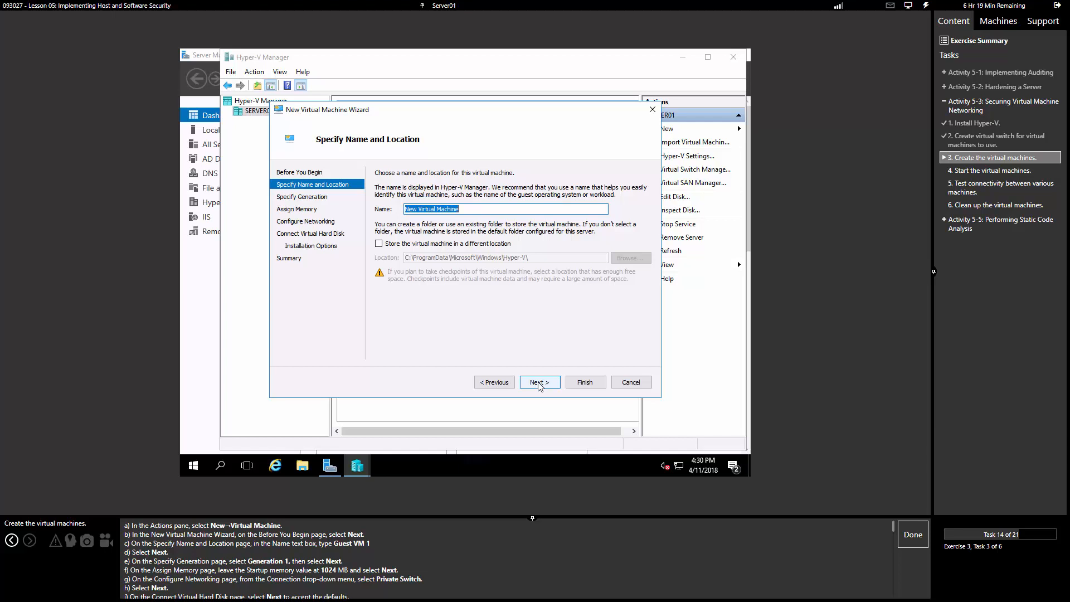
type("Guest VM 1")
left_click(539, 386)
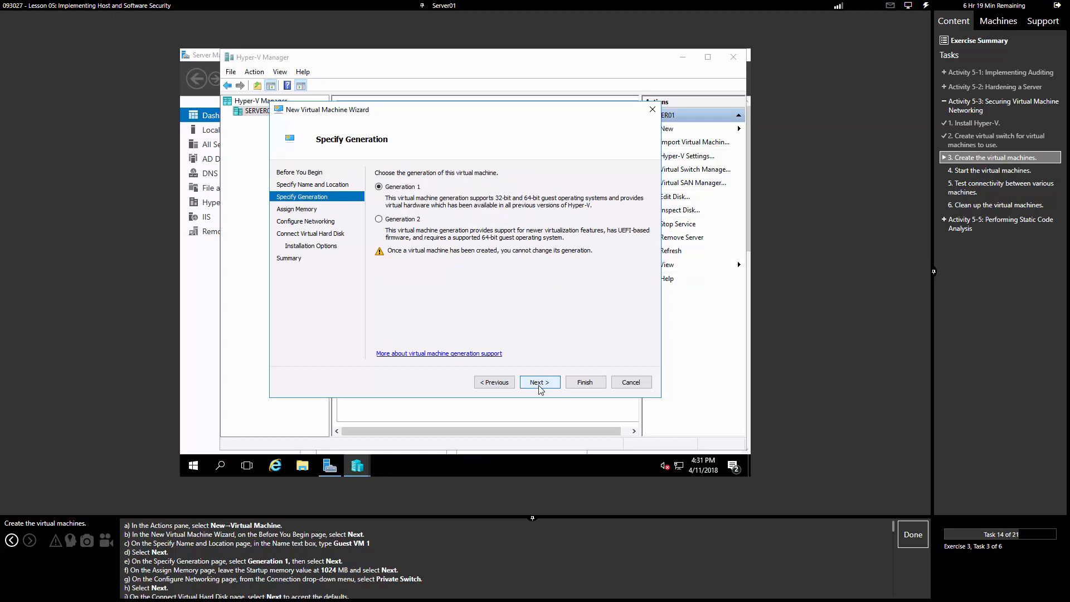
left_click(539, 386)
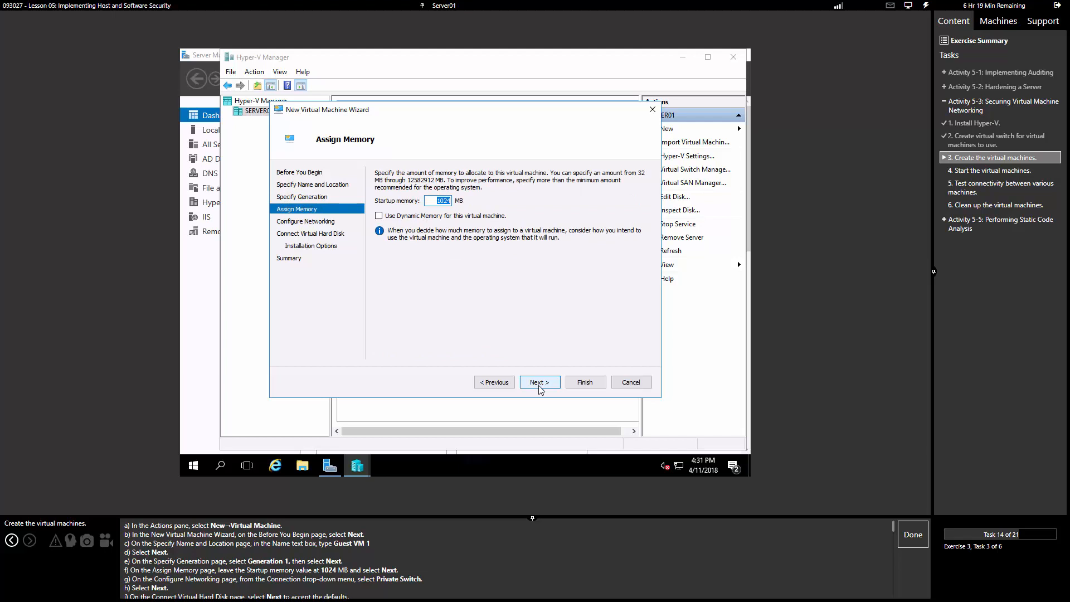
left_click(538, 386)
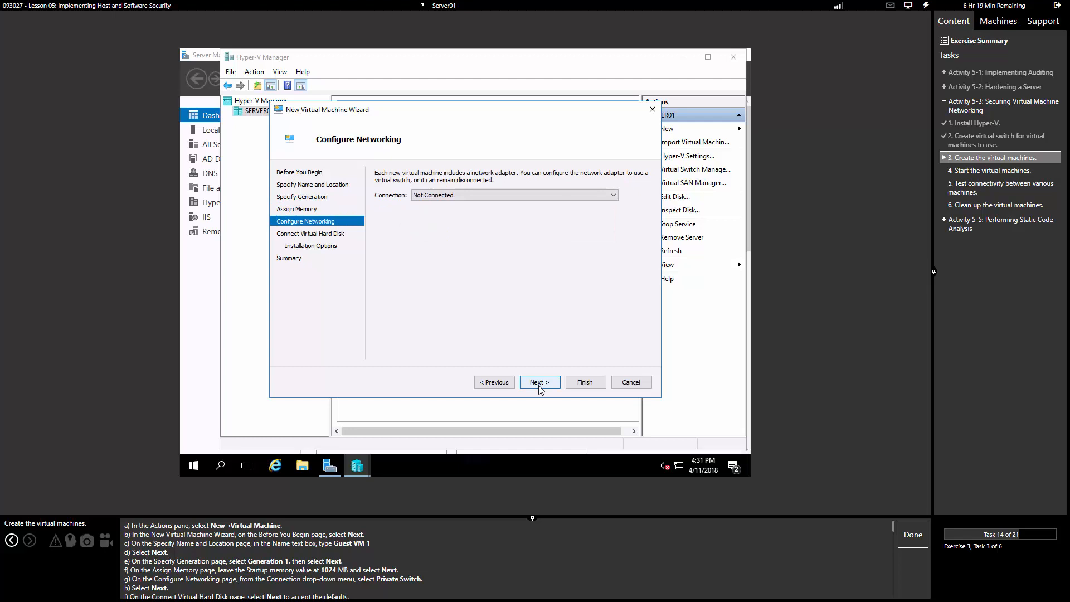
left_click(462, 196)
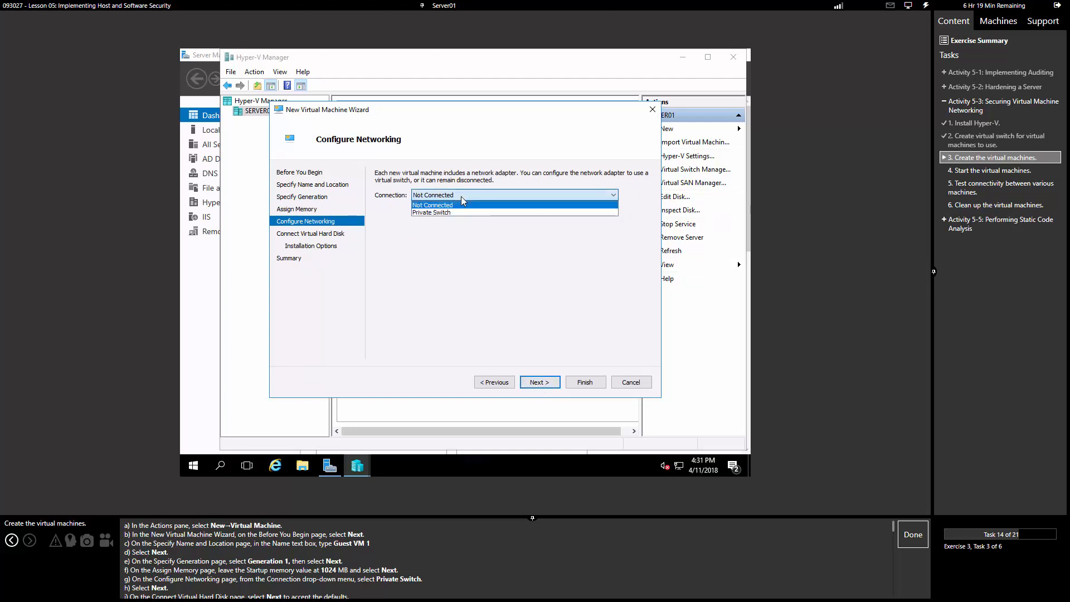
left_click(462, 212)
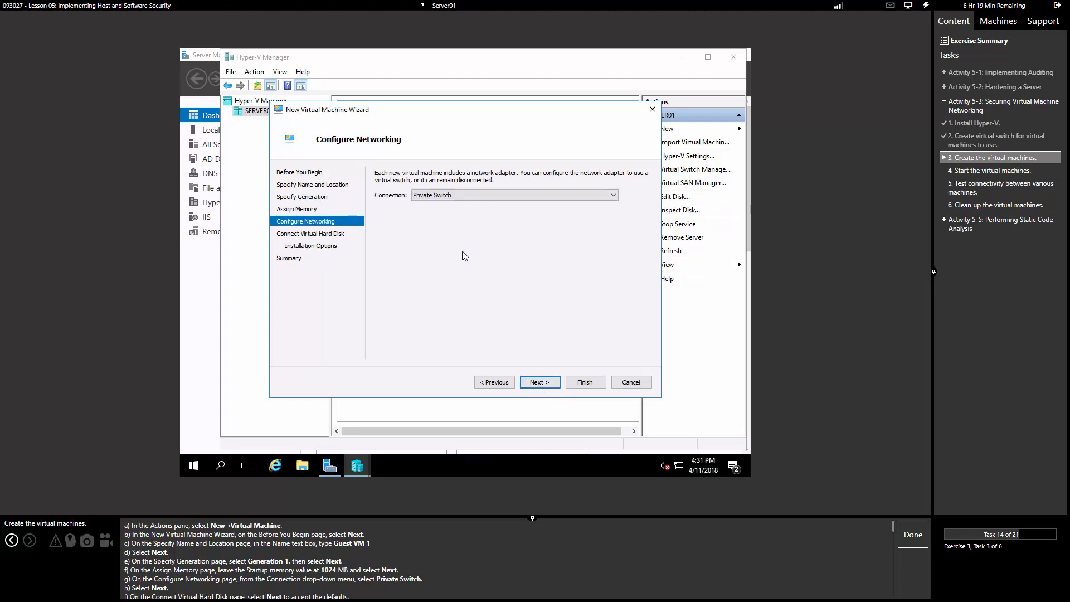
left_click(539, 382)
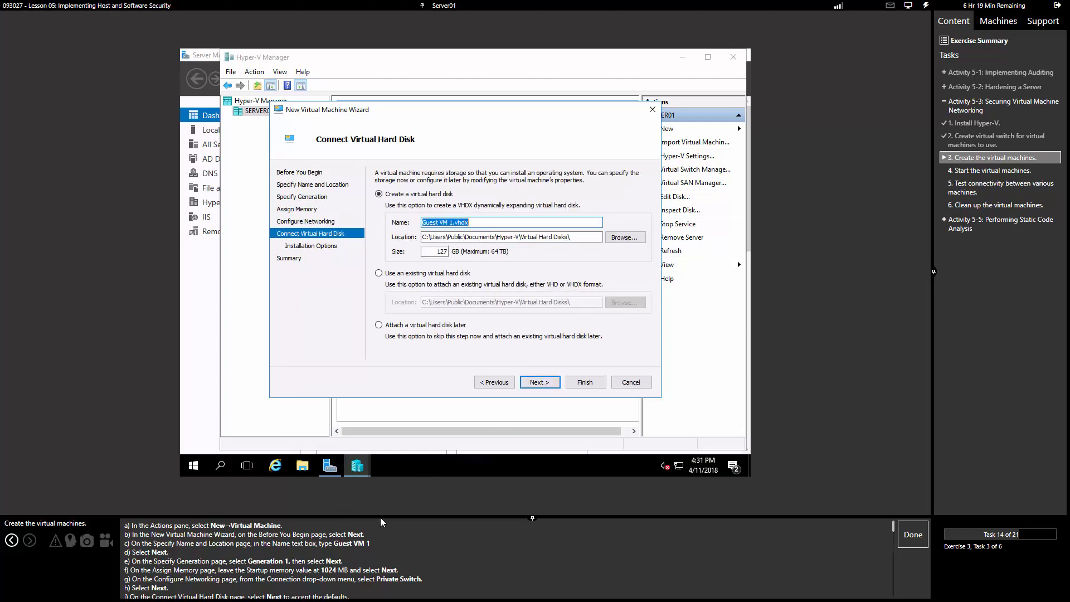
Step: Accept the default new virtual hard disk and install the OS from a bootable CD/DVD ISO image file
left_click_drag(381, 518, 384, 484)
scroll(367, 543, "down", 2)
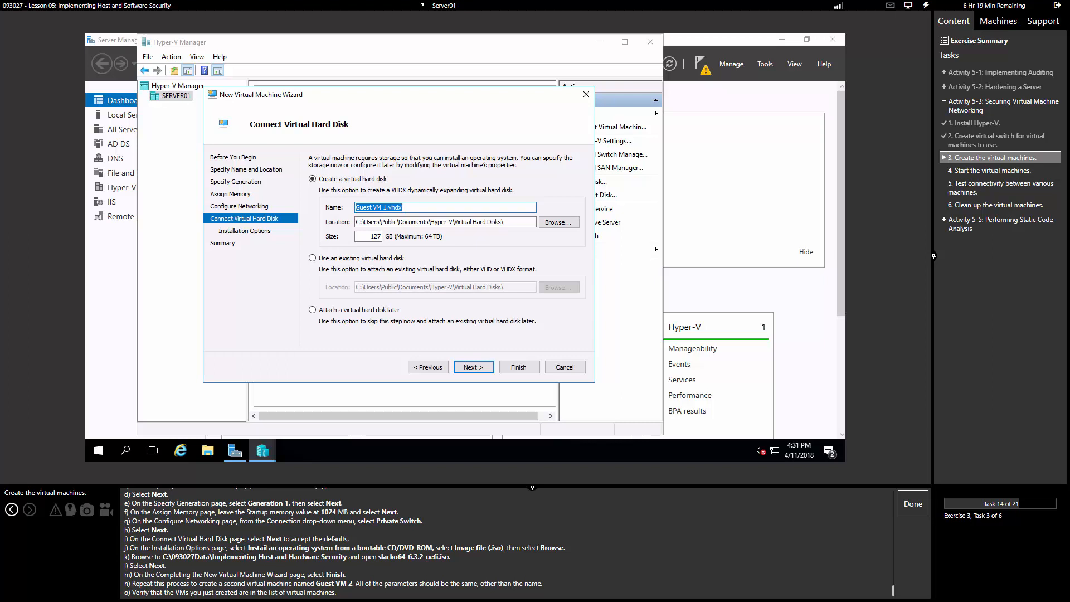
left_click(475, 368)
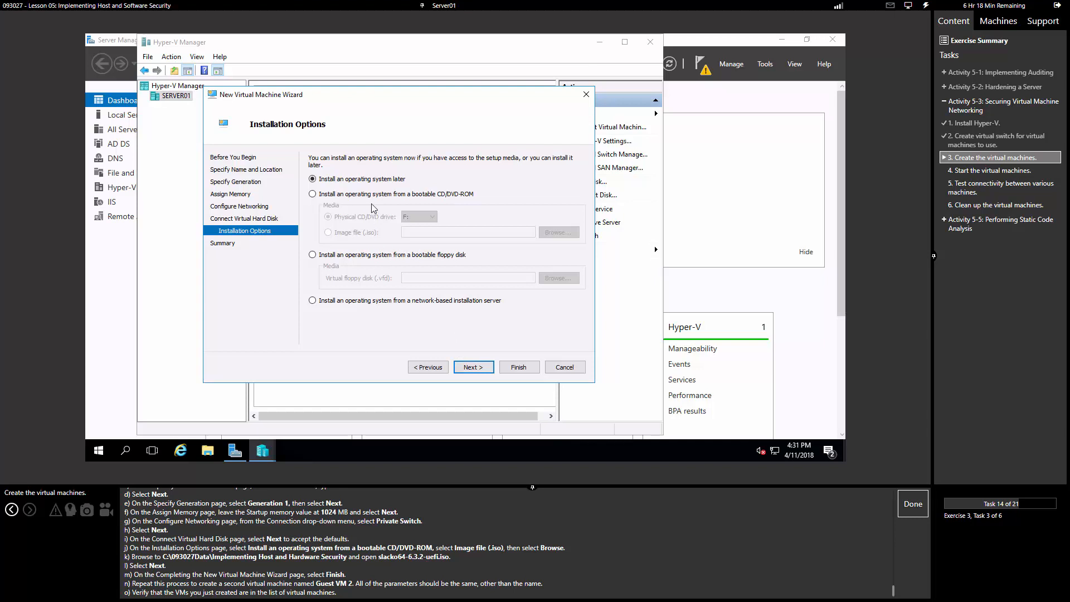
left_click(392, 195)
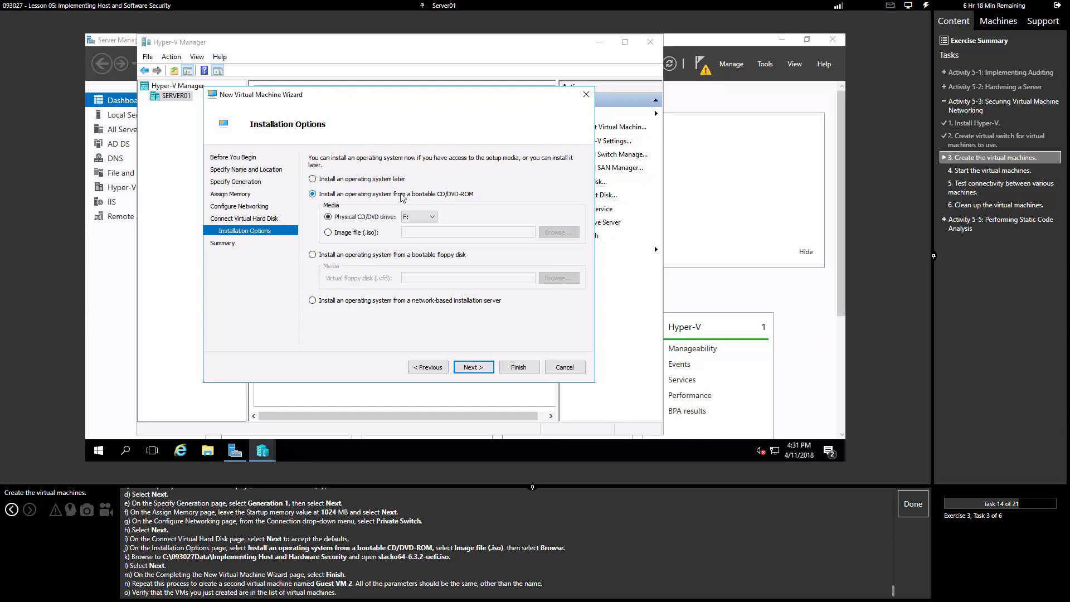
left_click(356, 232)
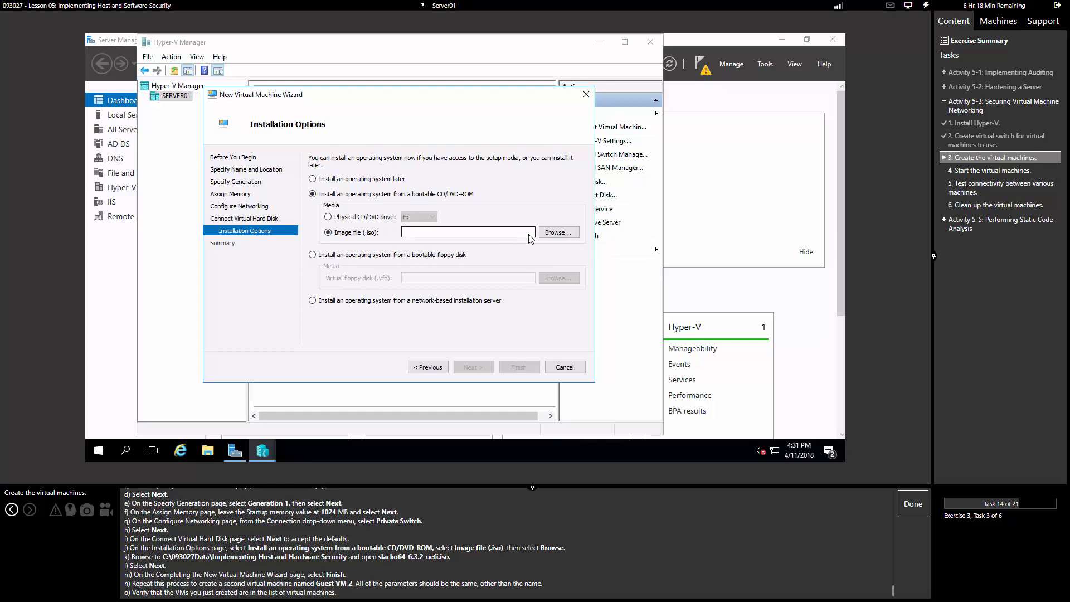
Step: Choose slacko64-6.3.2-uefi.iso from the Implementing Host and Software Security folder and finish creating Guest VM 1
left_click(562, 234)
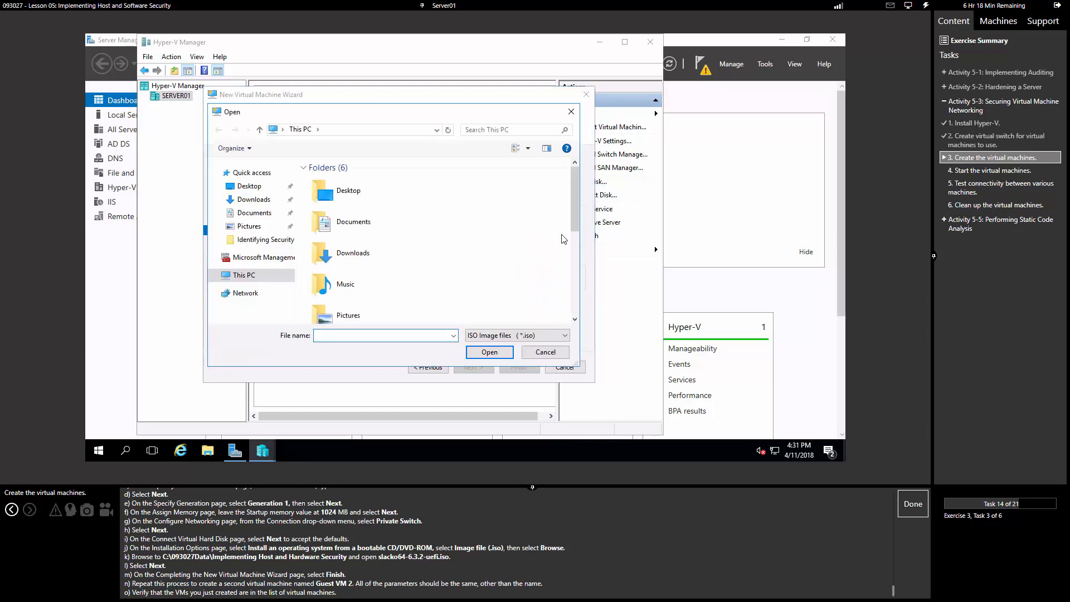
type("C:\\093027Data")
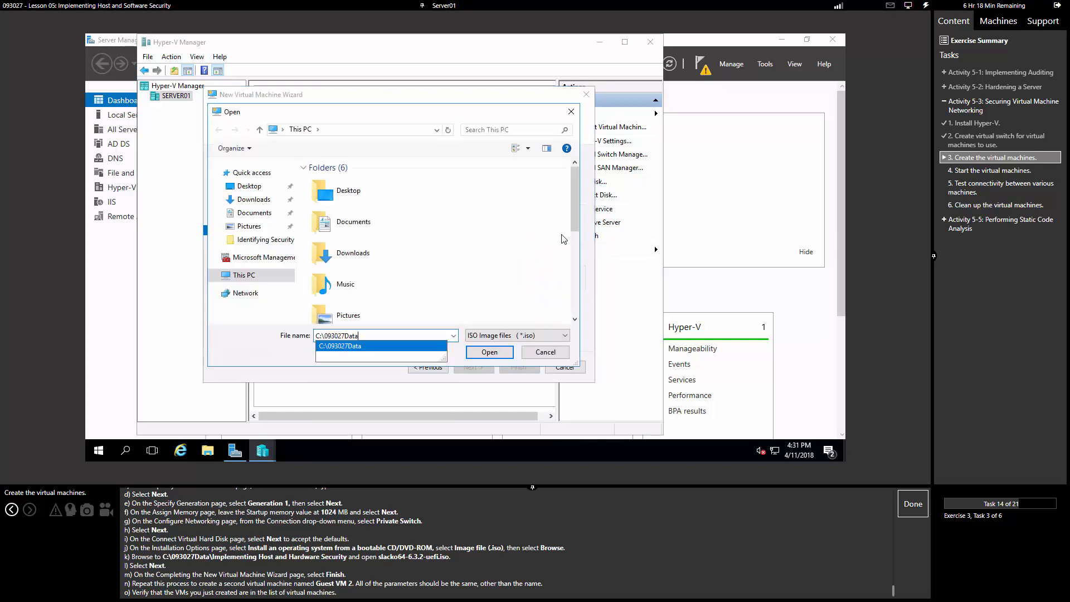
type("\\")
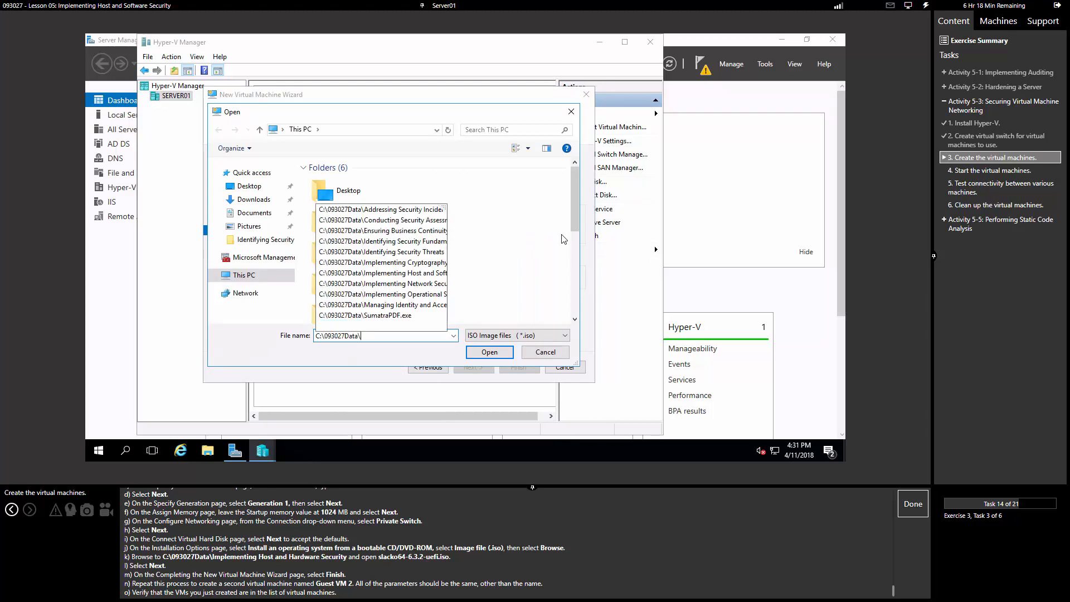
type("Imple")
key("Down")
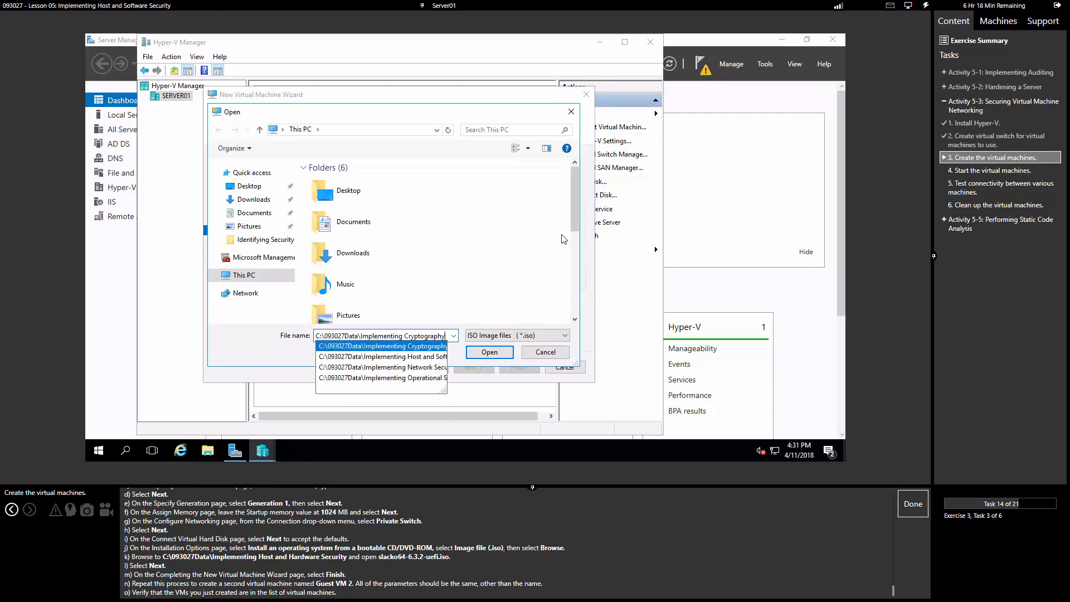
key("Down")
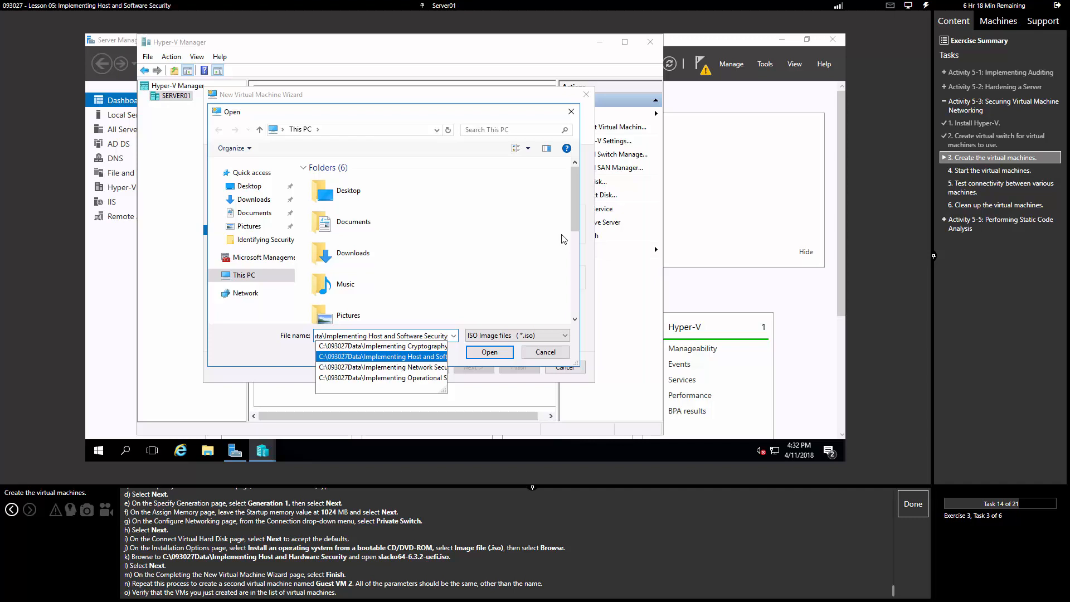
type("\\sla")
key("Down")
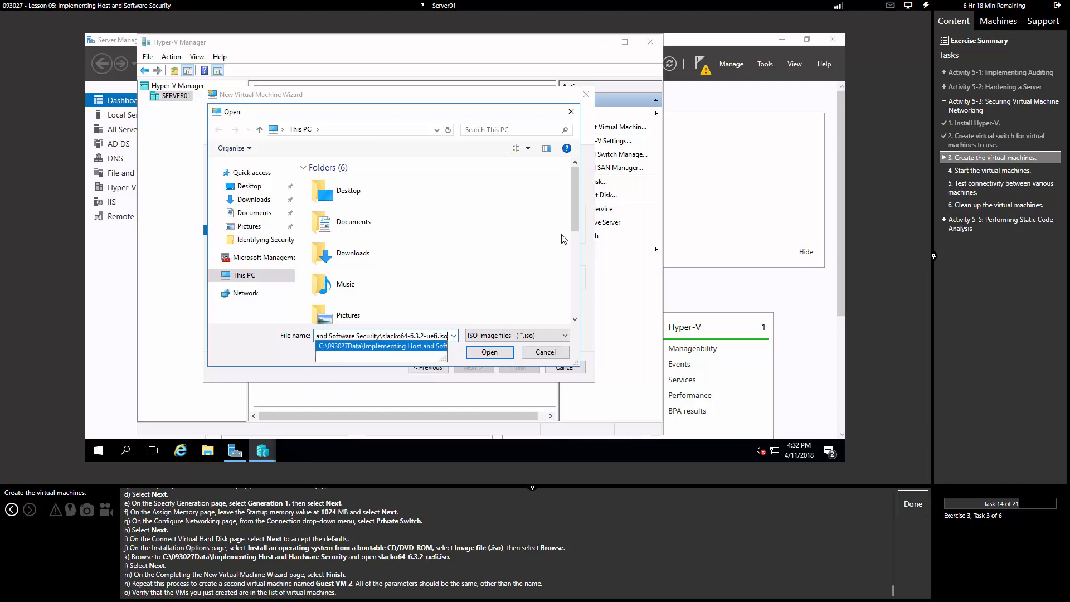
key("Return")
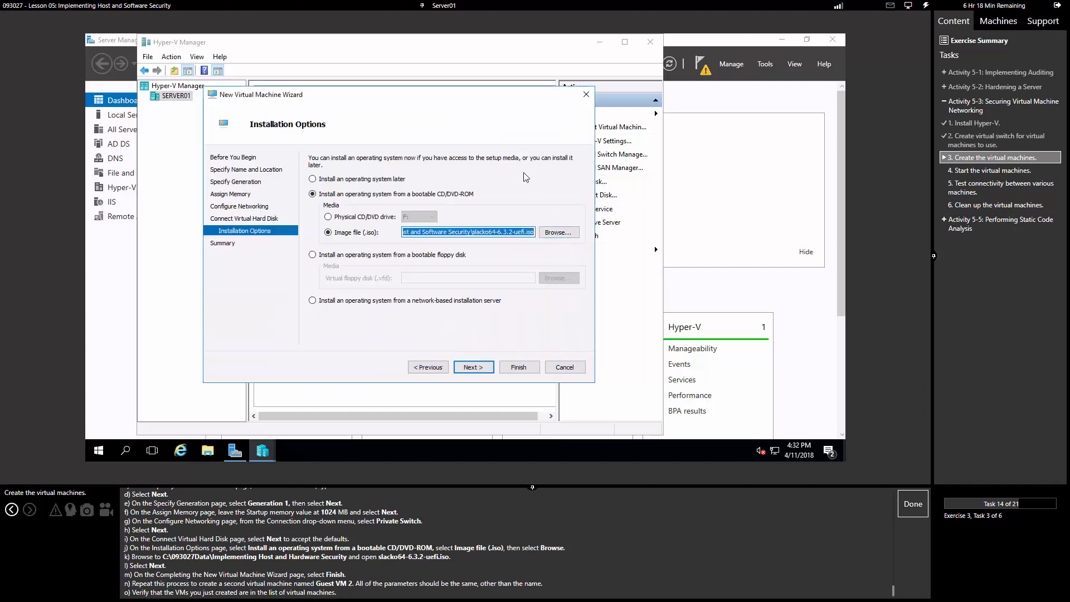
left_click(473, 366)
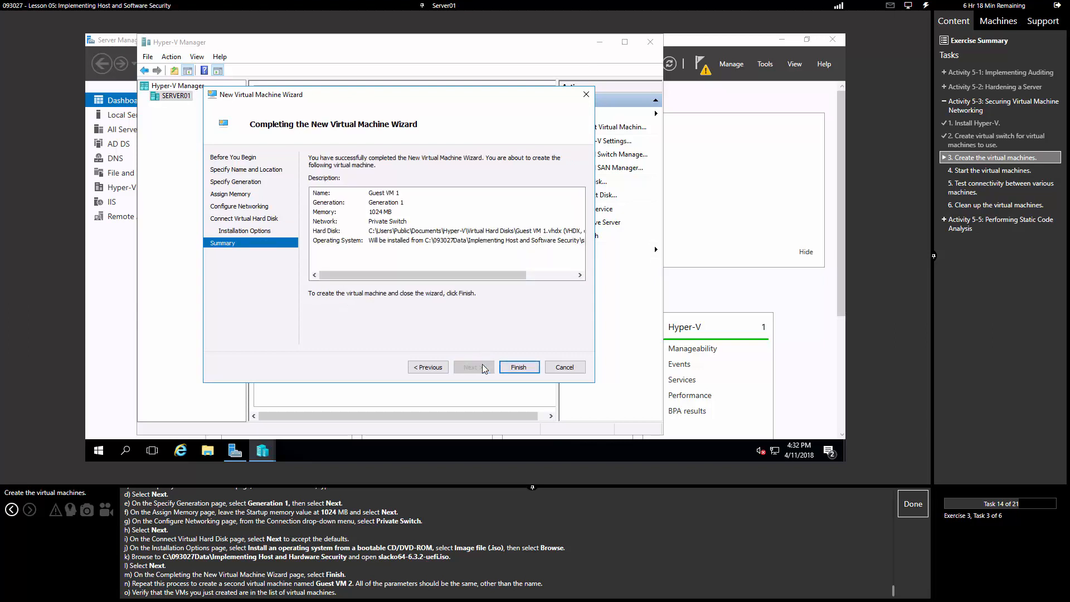
left_click(518, 367)
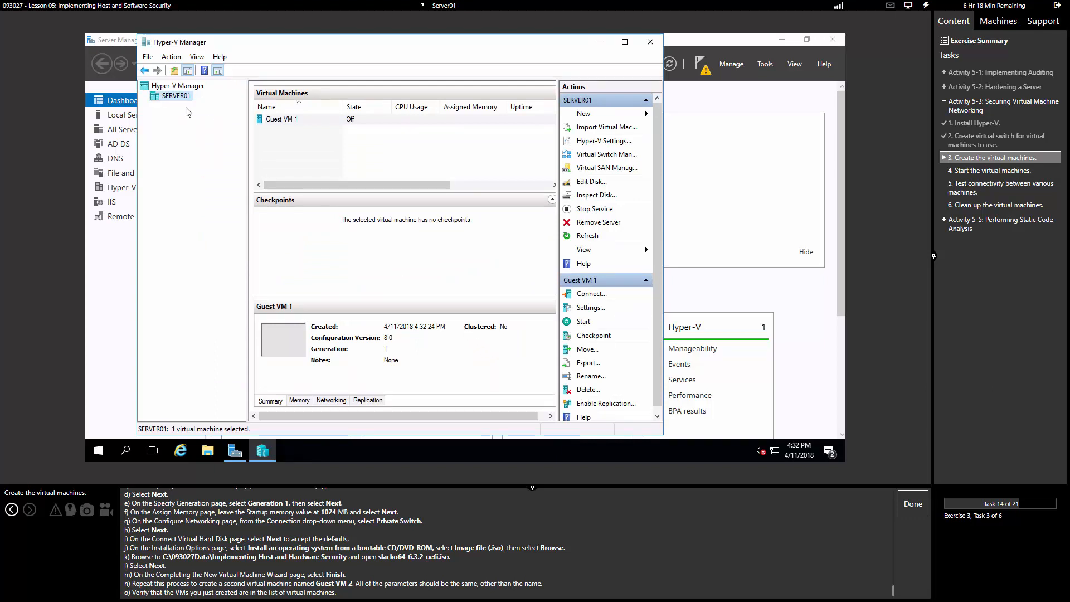
Step: Start a new virtual machine 'Guest VM 2' with Generation 1, 1024 MB, and Private Switch networking
left_click(173, 58)
mouse_move(224, 72)
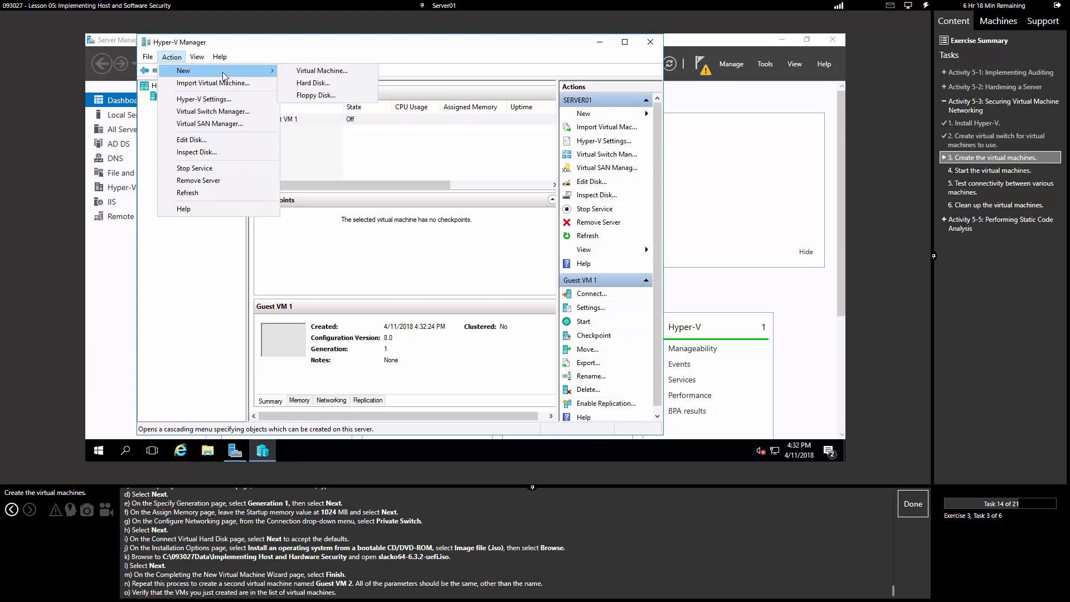
left_click(306, 70)
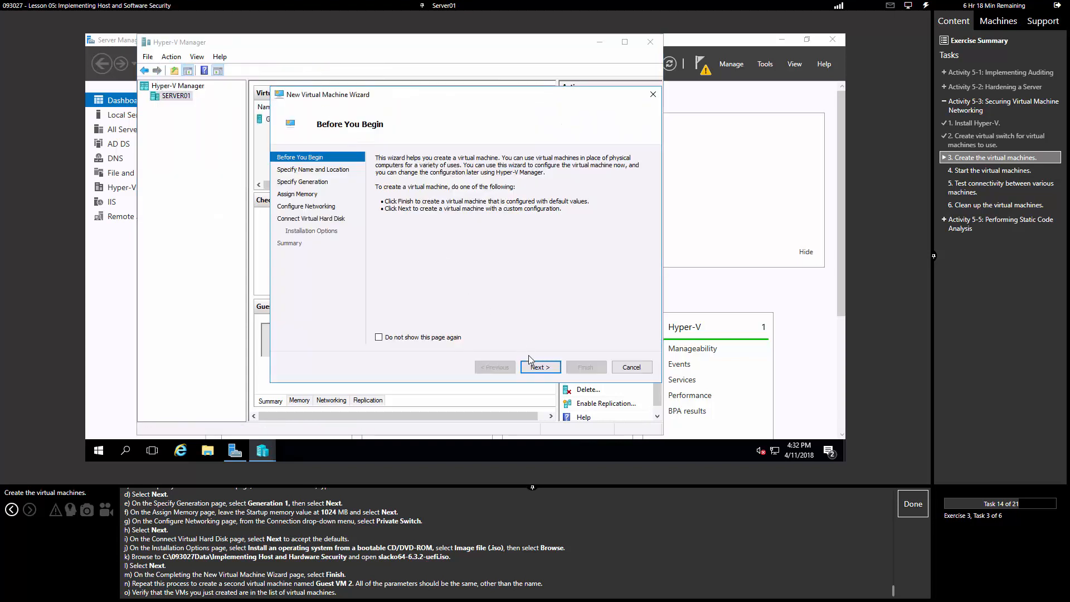
left_click(539, 367)
type("Gu")
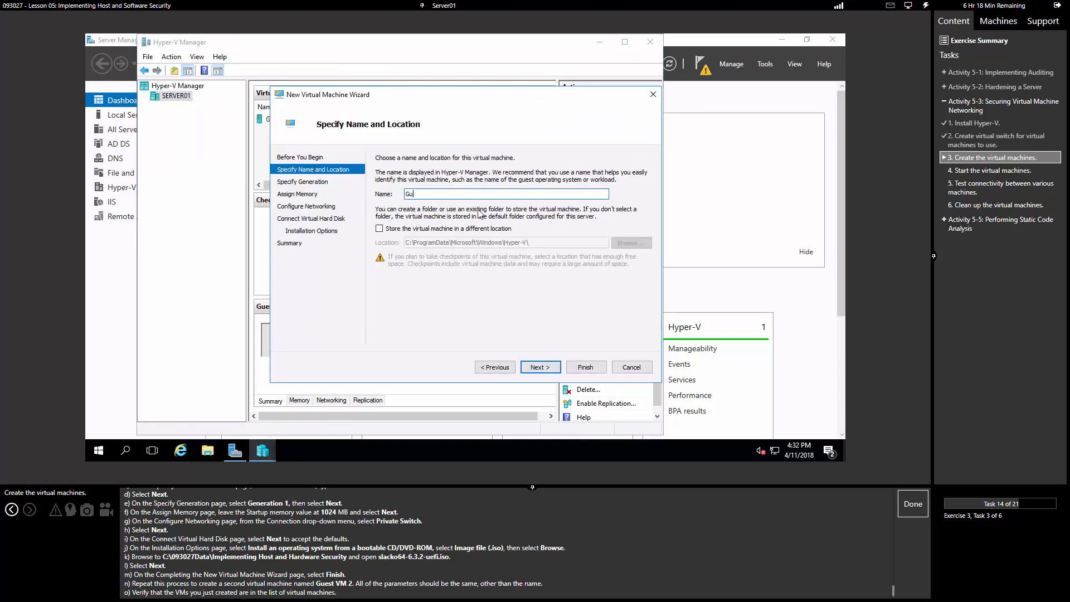
type("est VM 2")
left_click(546, 362)
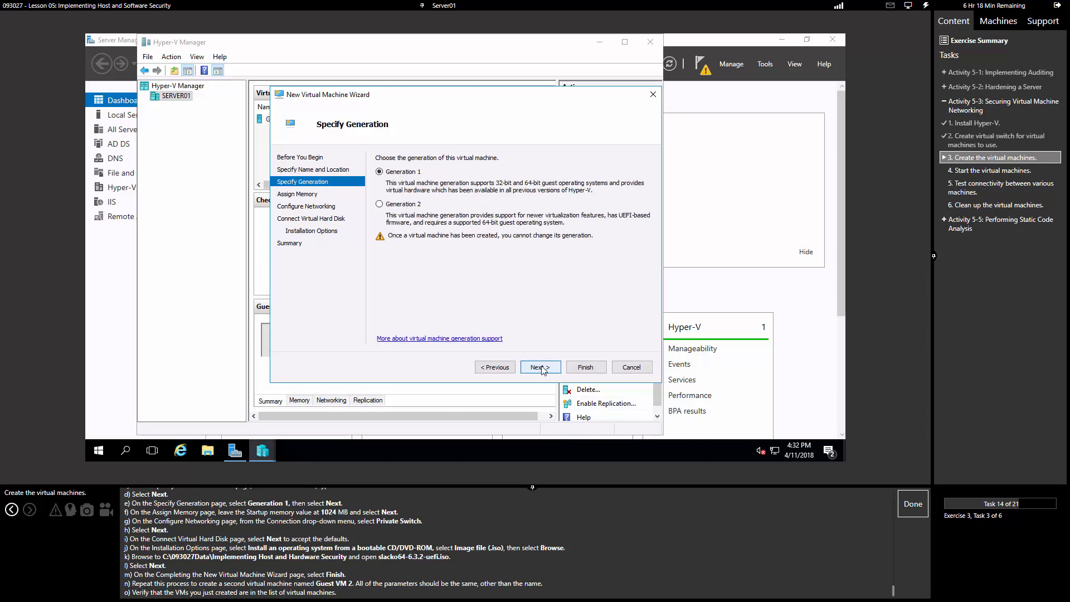
left_click(543, 368)
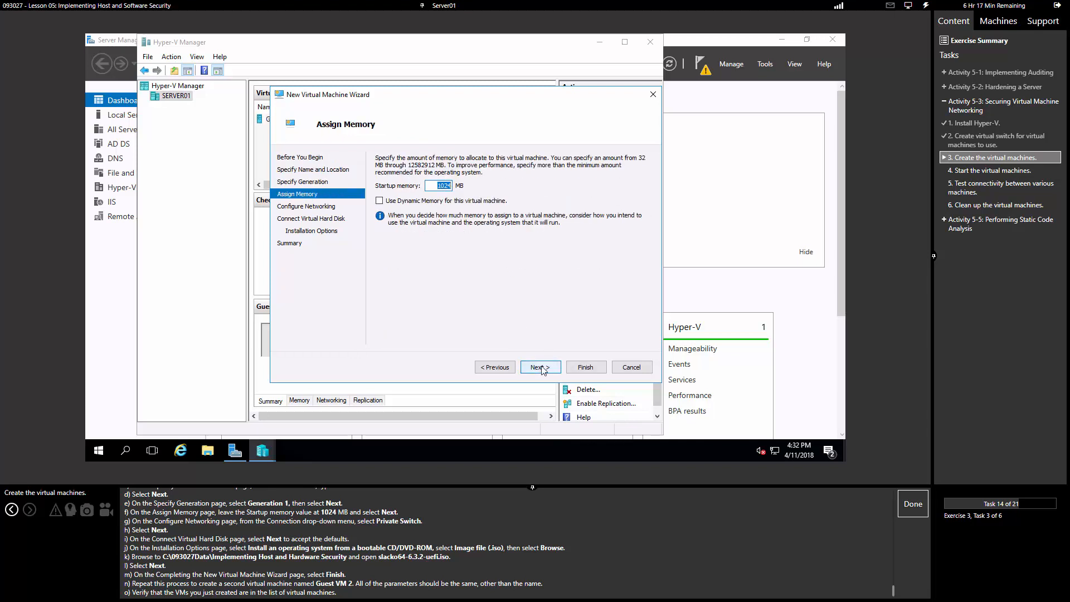
left_click(543, 368)
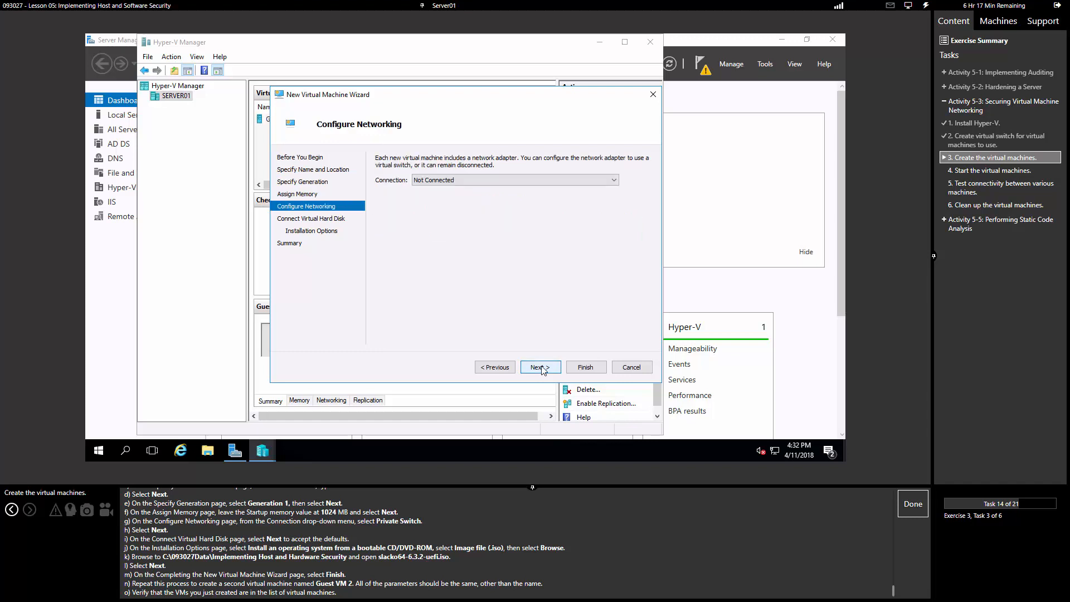
left_click(461, 181)
left_click(457, 198)
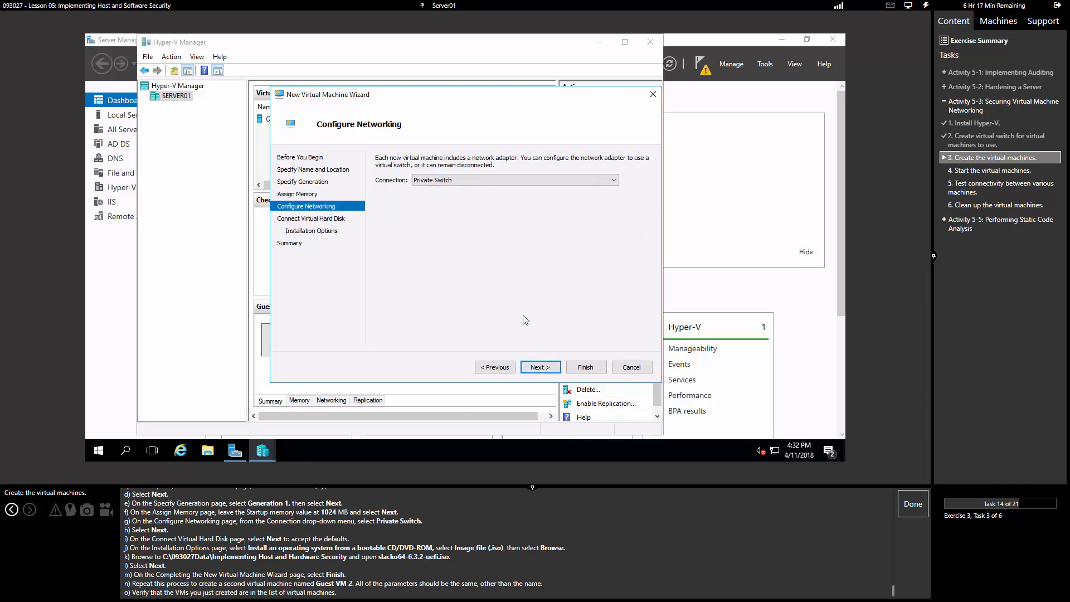
Step: Keep the default virtual disk, install from the slacko64 ISO image, and finish creating Guest VM 2
left_click(540, 367)
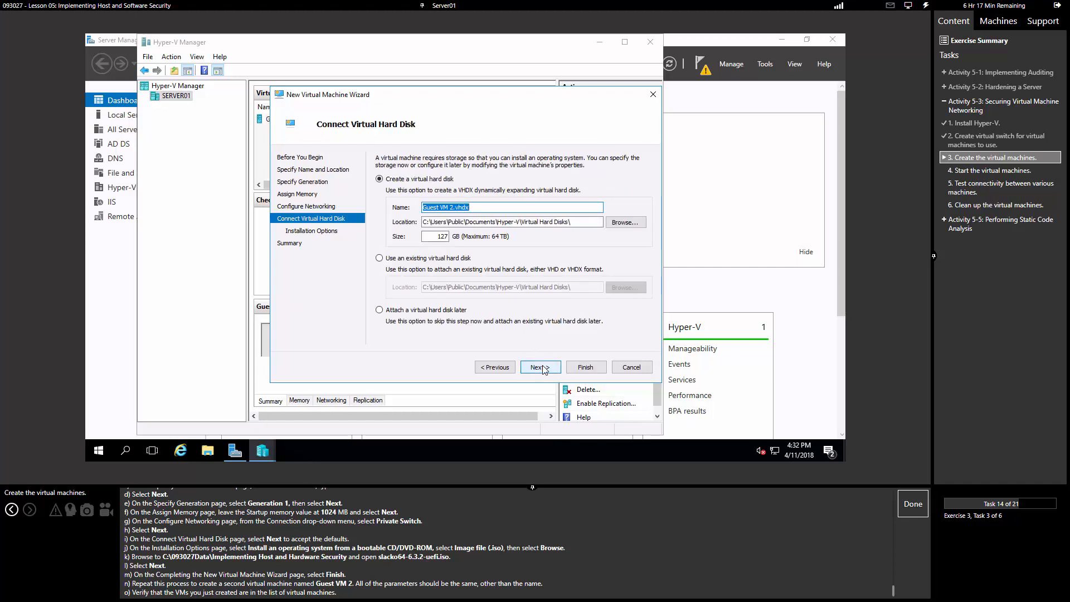
left_click(541, 367)
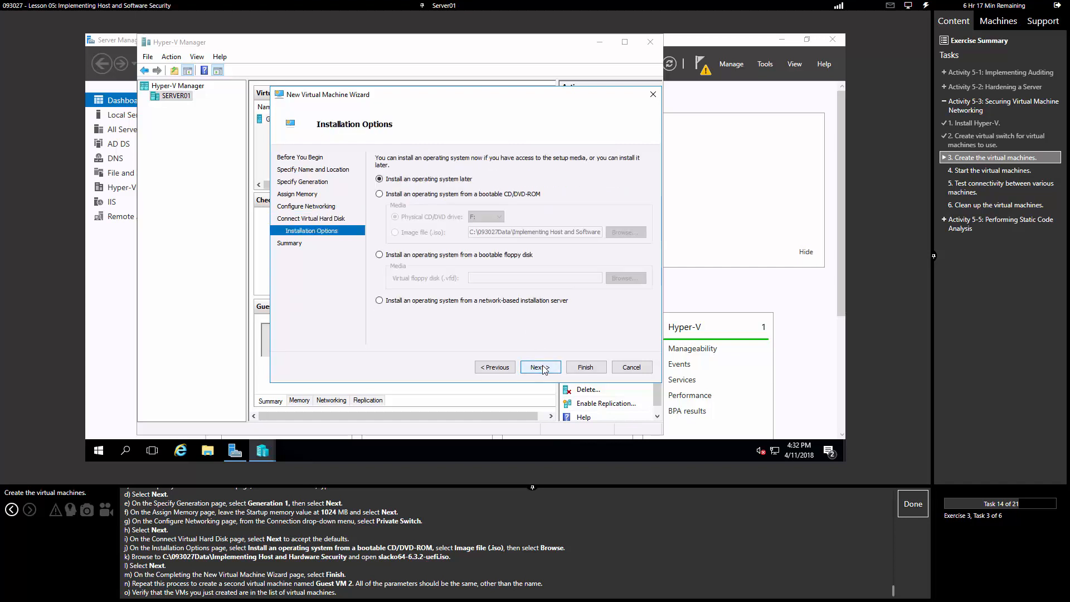
left_click(443, 256)
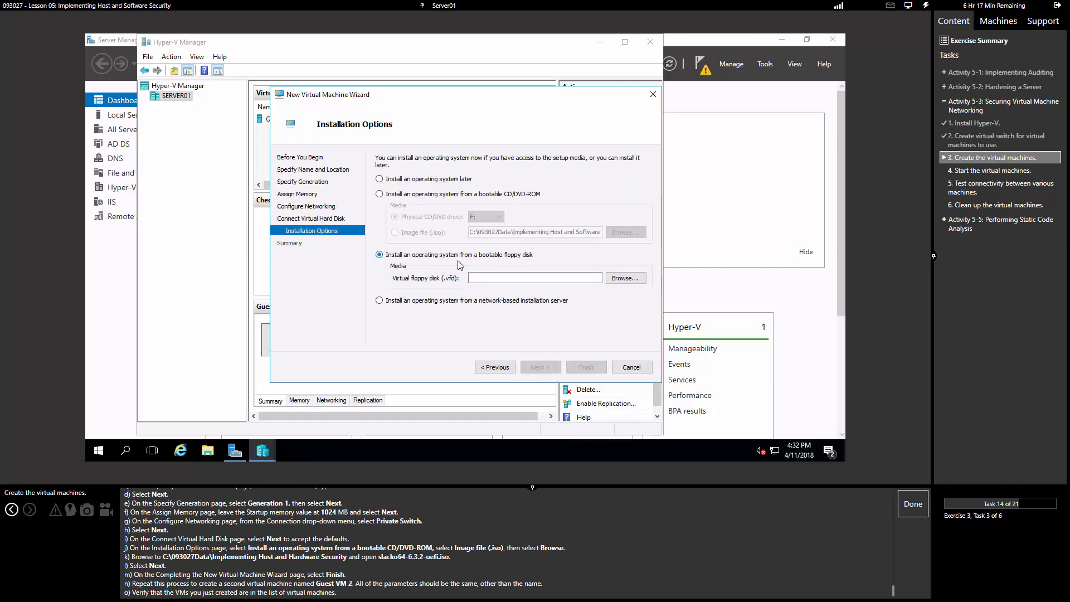
left_click(408, 194)
left_click(428, 234)
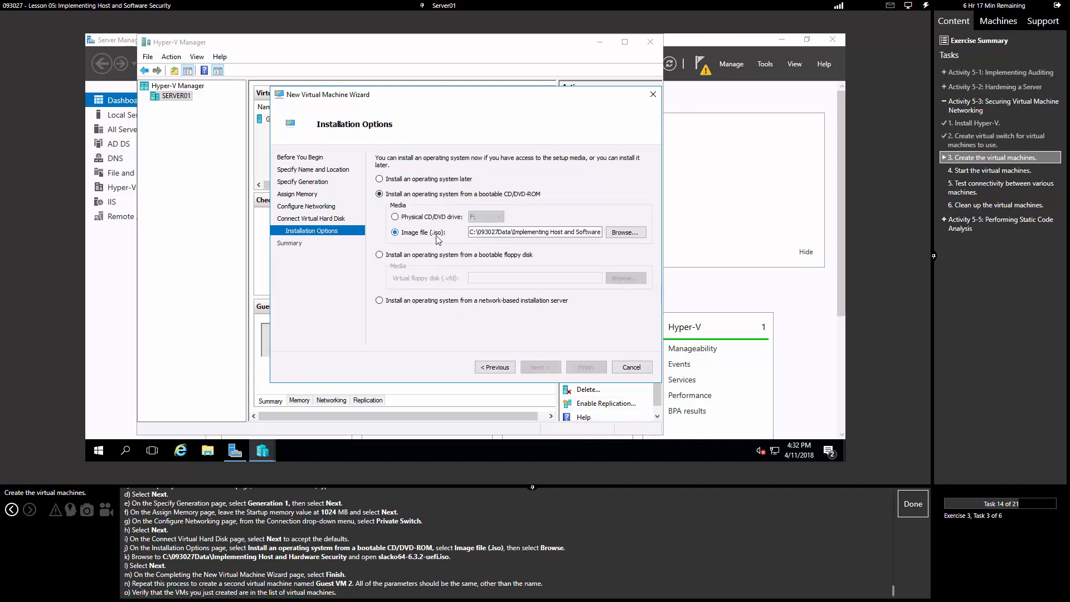
left_click(624, 233)
double_click(432, 195)
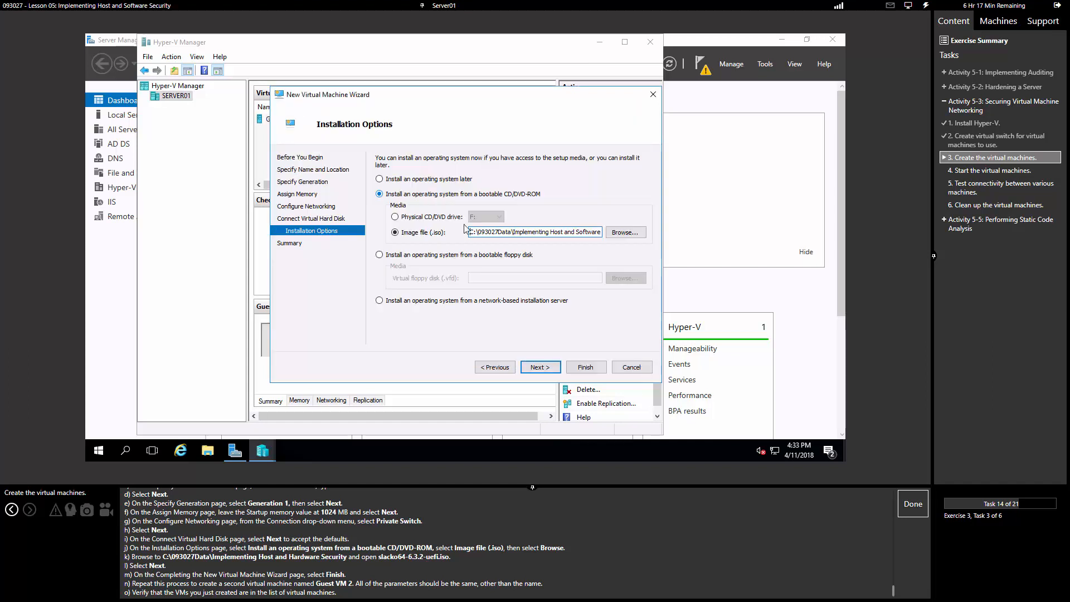
left_click(556, 368)
left_click(578, 367)
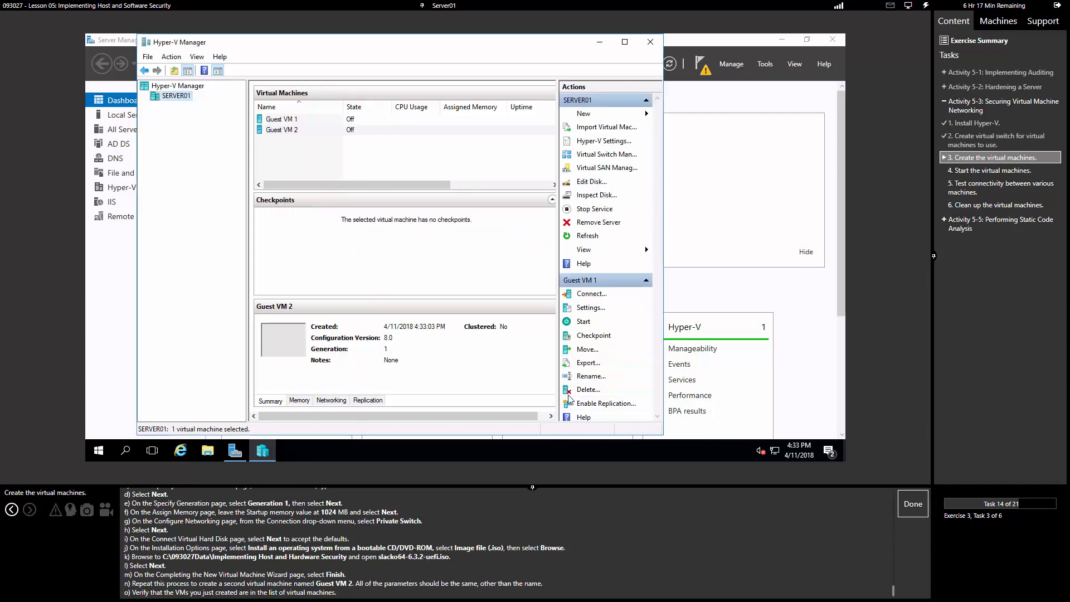
Step: Open a console connection to Guest VM 1 from Hyper-V Manager
left_click(913, 504)
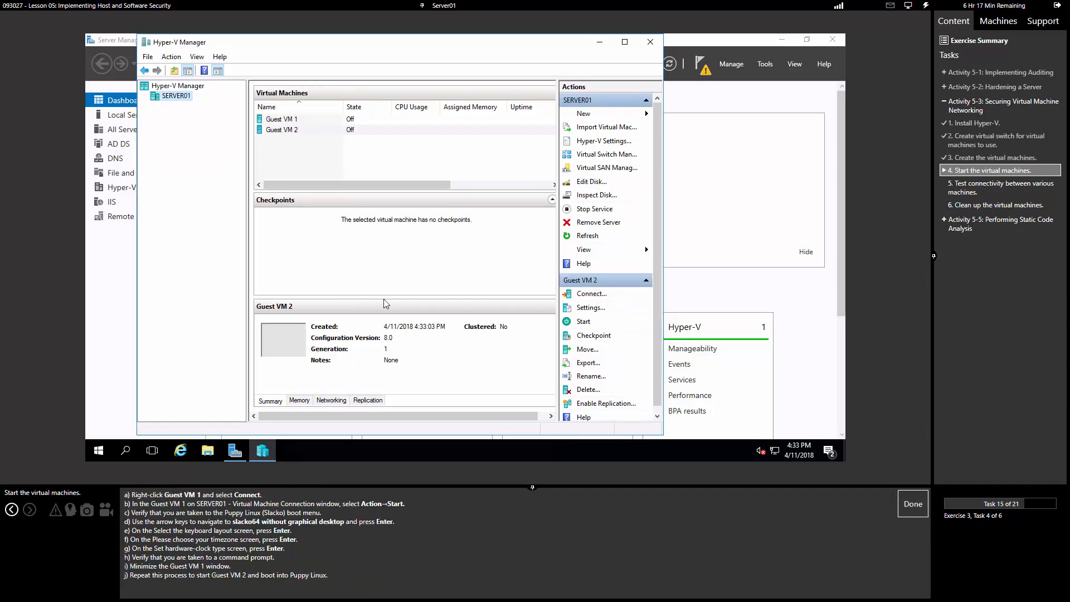
right_click(288, 119)
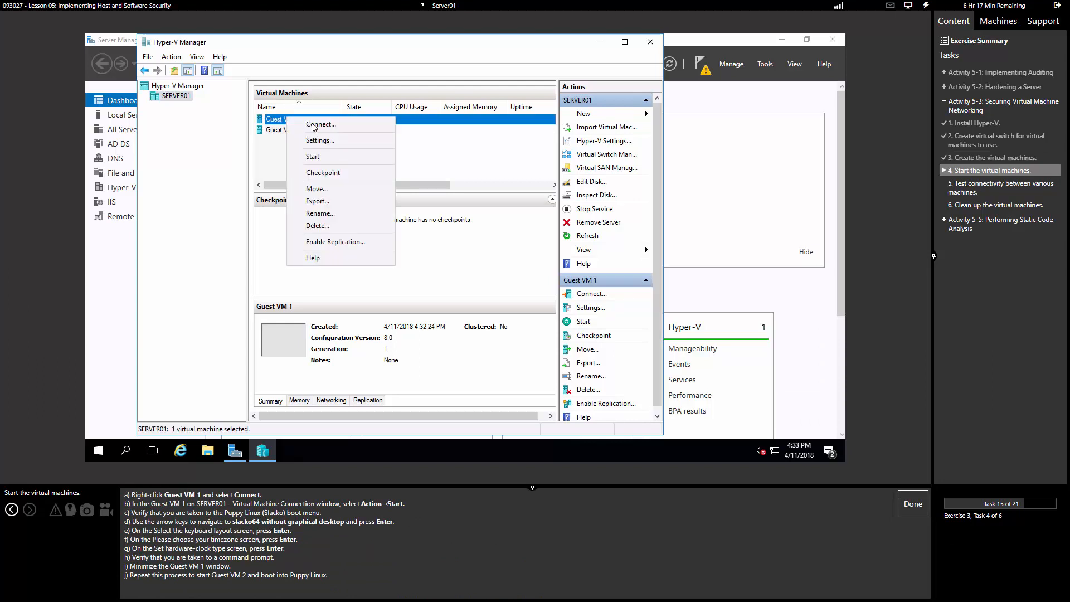
left_click(314, 128)
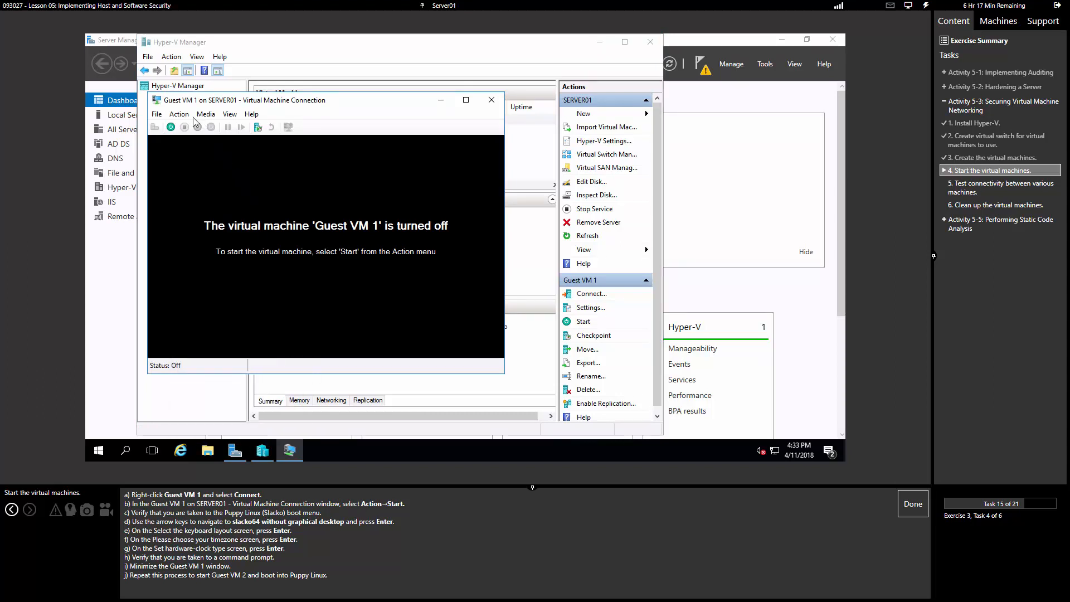
Step: Start Guest VM 1 and boot 'slacko64 without graphical desktop'
left_click(179, 114)
left_click(180, 146)
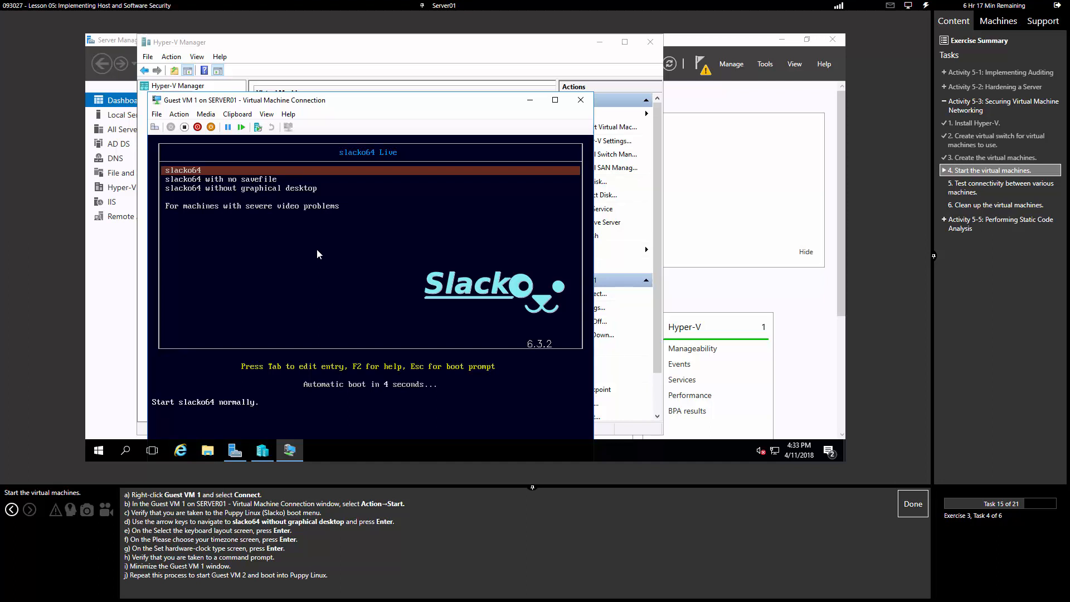
key("Down")
key("Down")
key("Return")
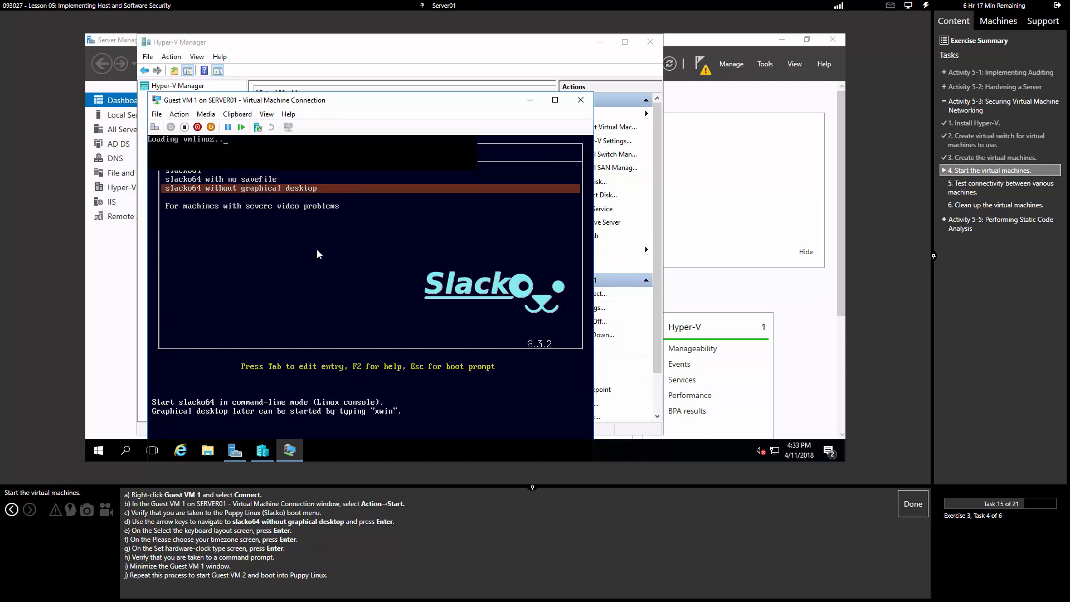
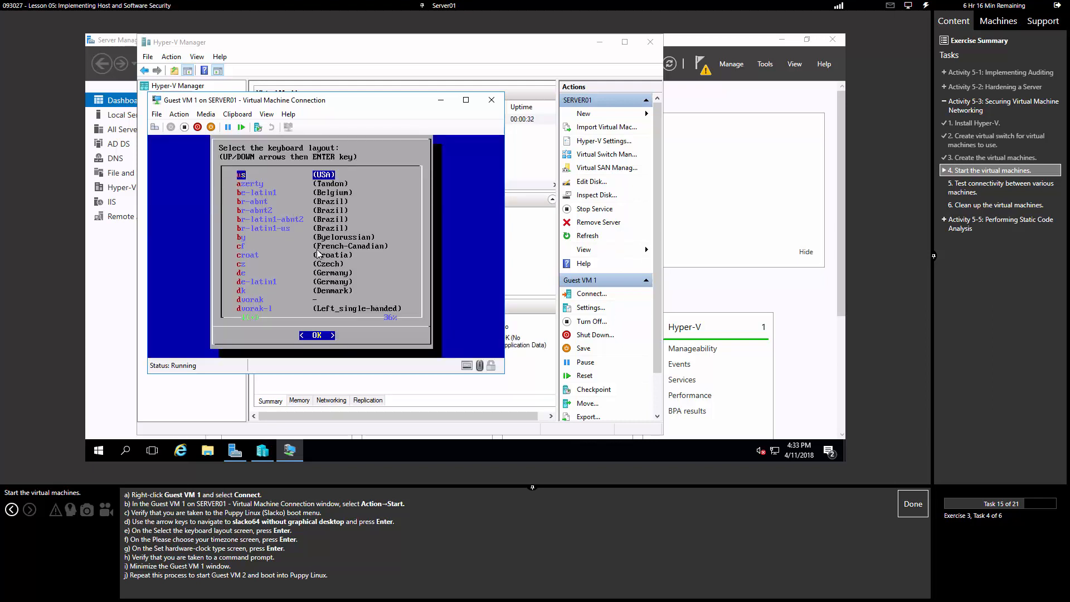
Step: Accept the us keyboard, default timezone and local-time hardware clock on Guest VM 1, then minimize its console
key("Return")
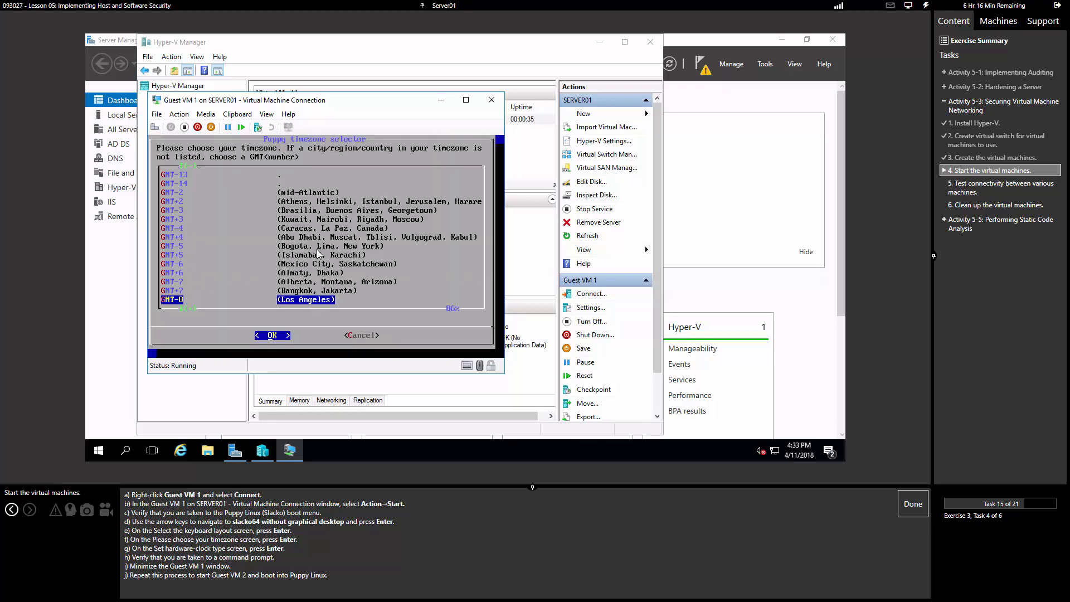
key("Return")
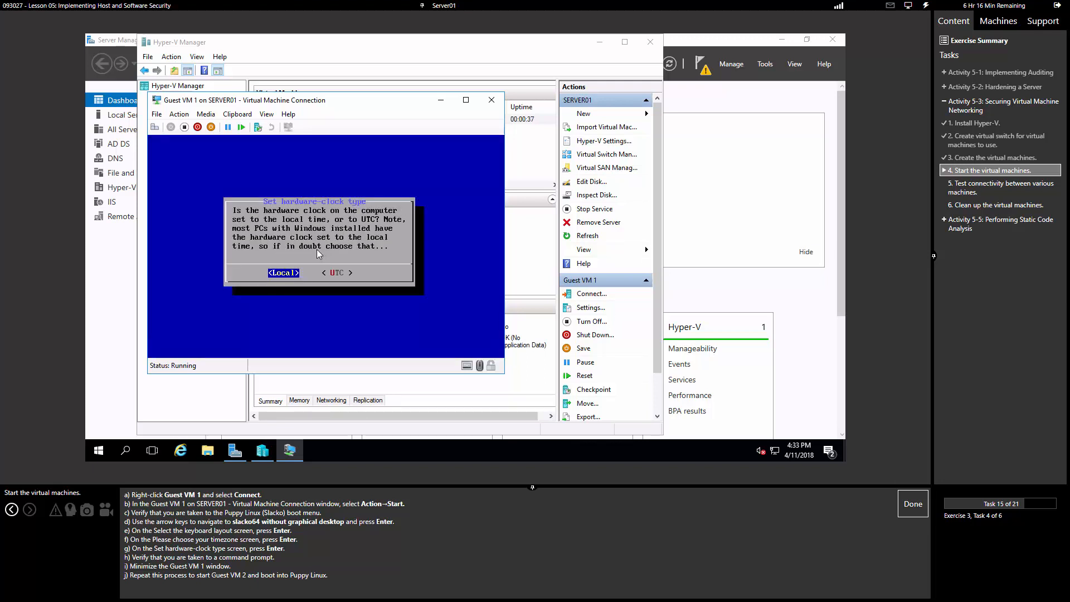
key("Return")
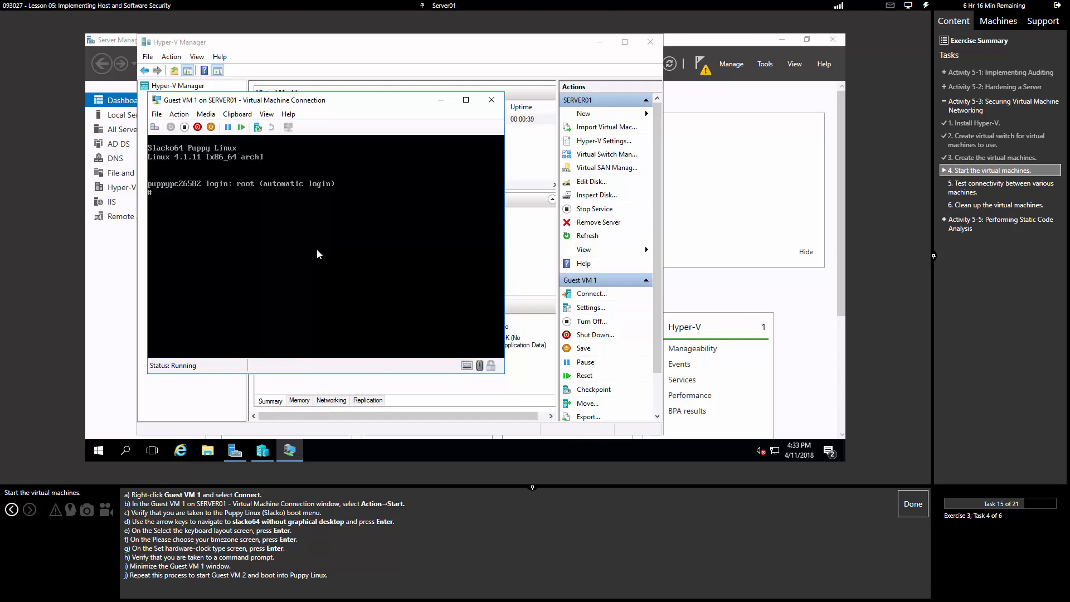
left_click(441, 102)
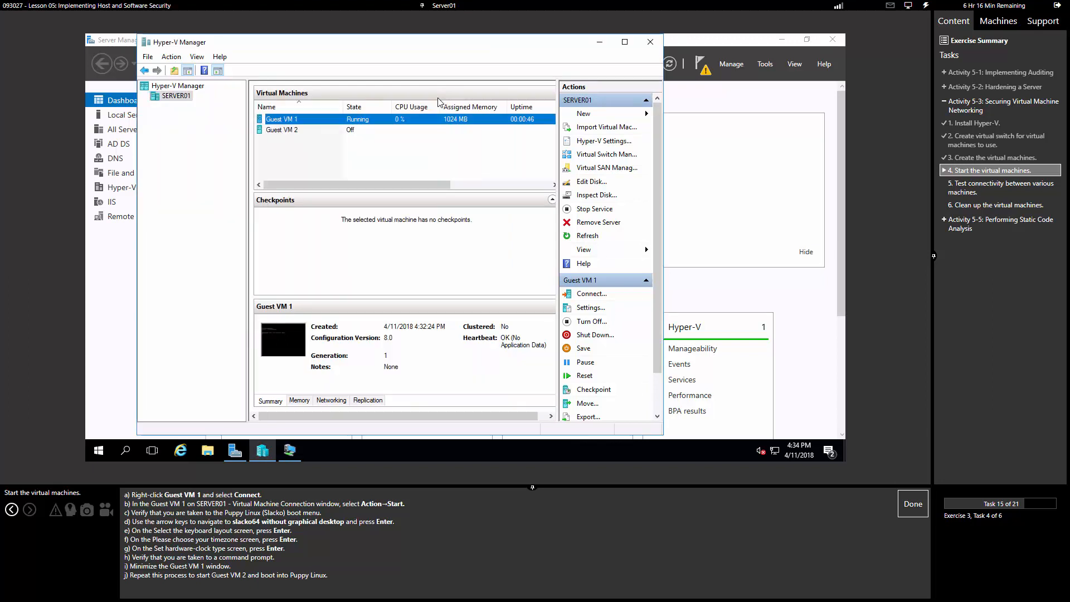
Step: Connect to Guest VM 2 and mark the start-the-VMs task done
right_click(354, 129)
left_click(385, 138)
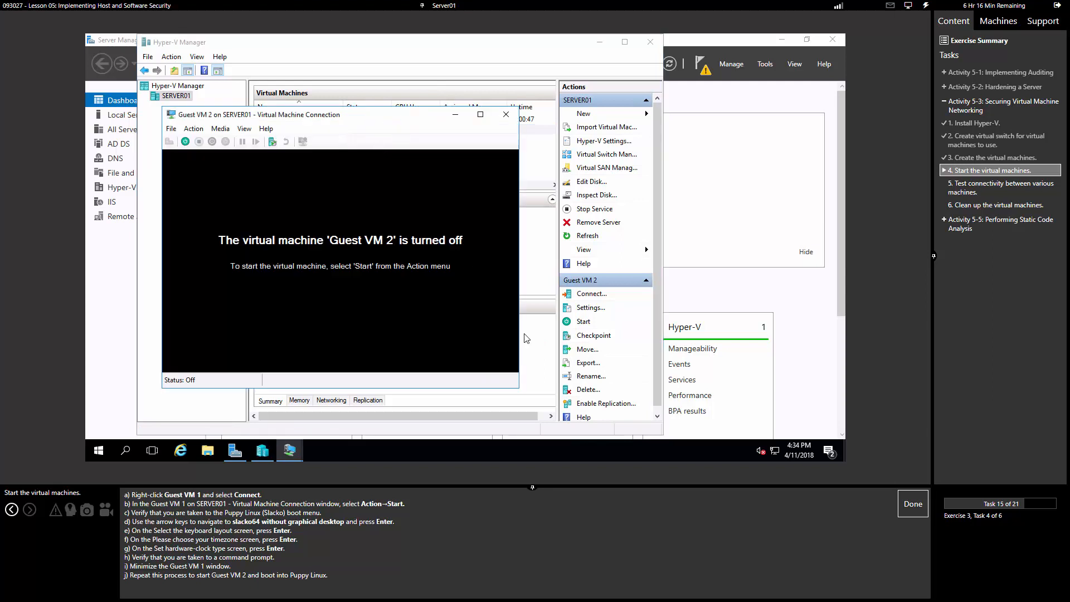
left_click(911, 501)
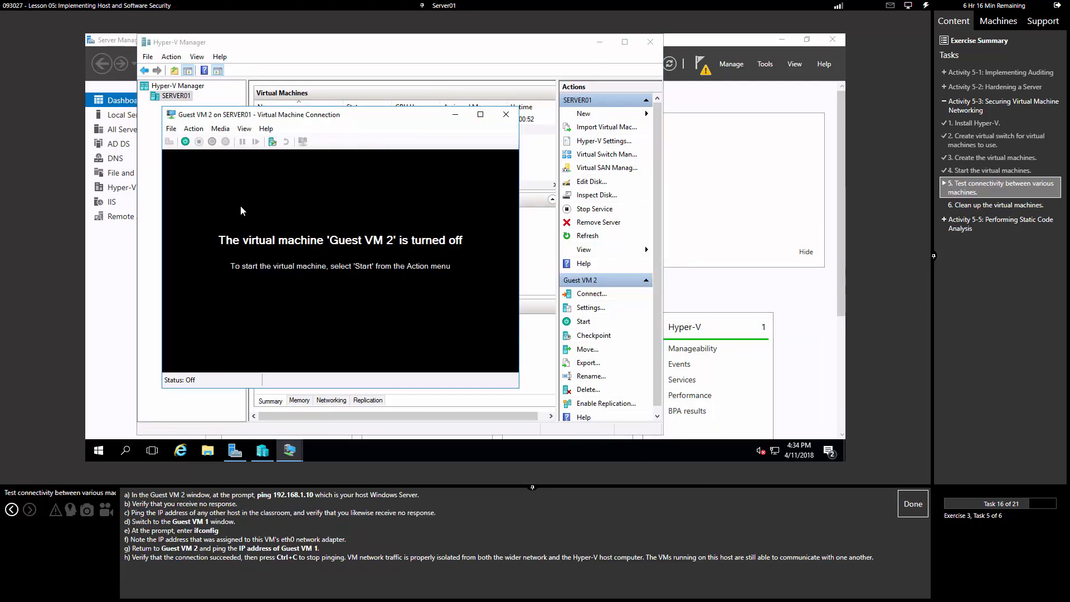
Step: Try starting Guest VM 2 twice, dismiss the out-of-memory errors, and close its window
left_click(186, 141)
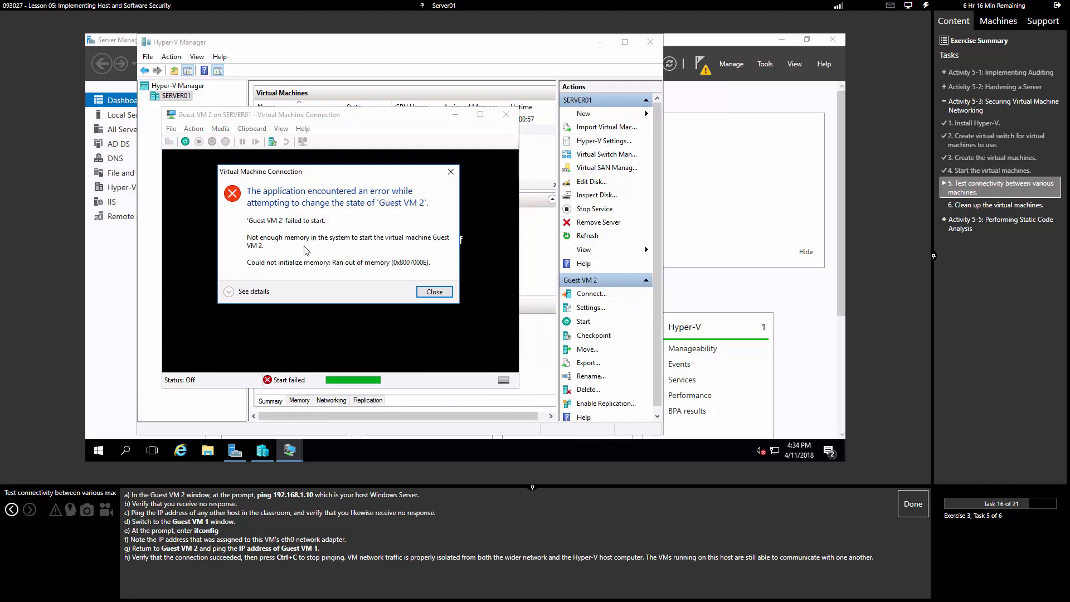
left_click(434, 292)
left_click(185, 141)
left_click(434, 291)
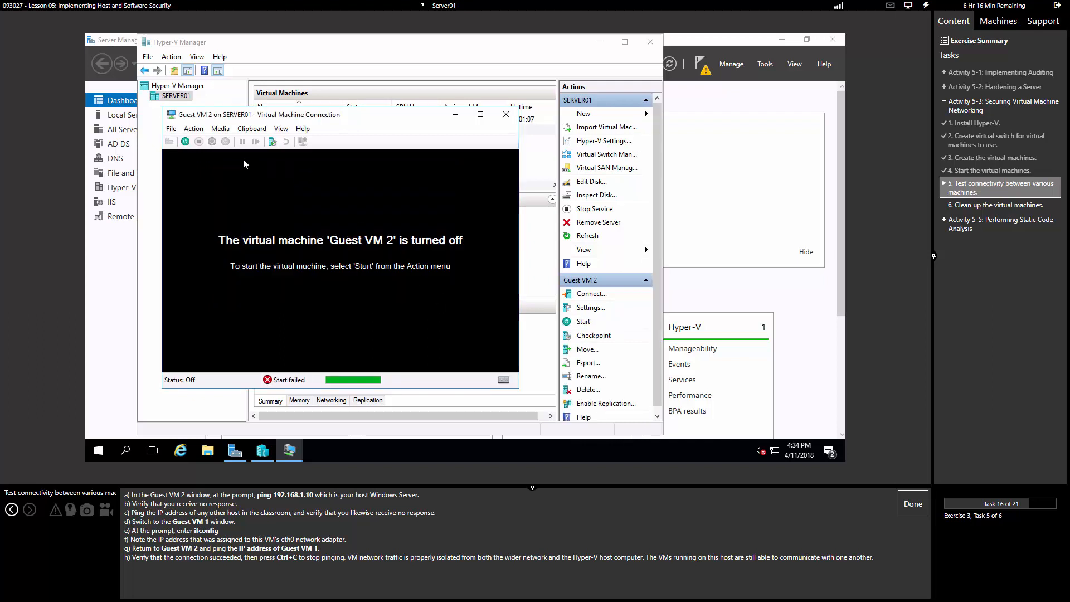
left_click(505, 121)
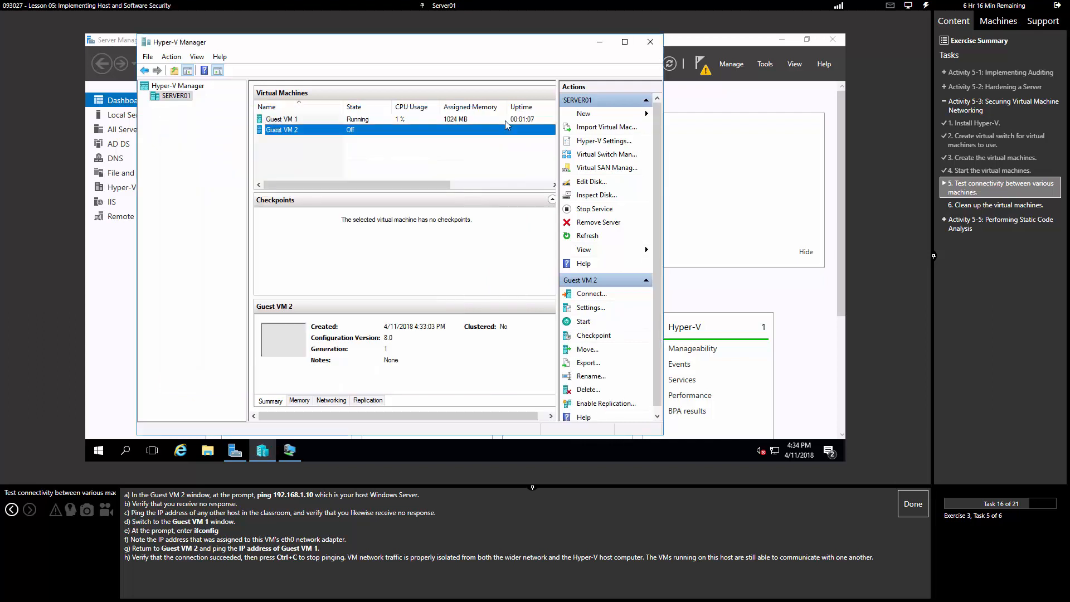
Step: Lower Guest VM 2's RAM from 1024 MB to 512 MB and reconnect to it
right_click(301, 132)
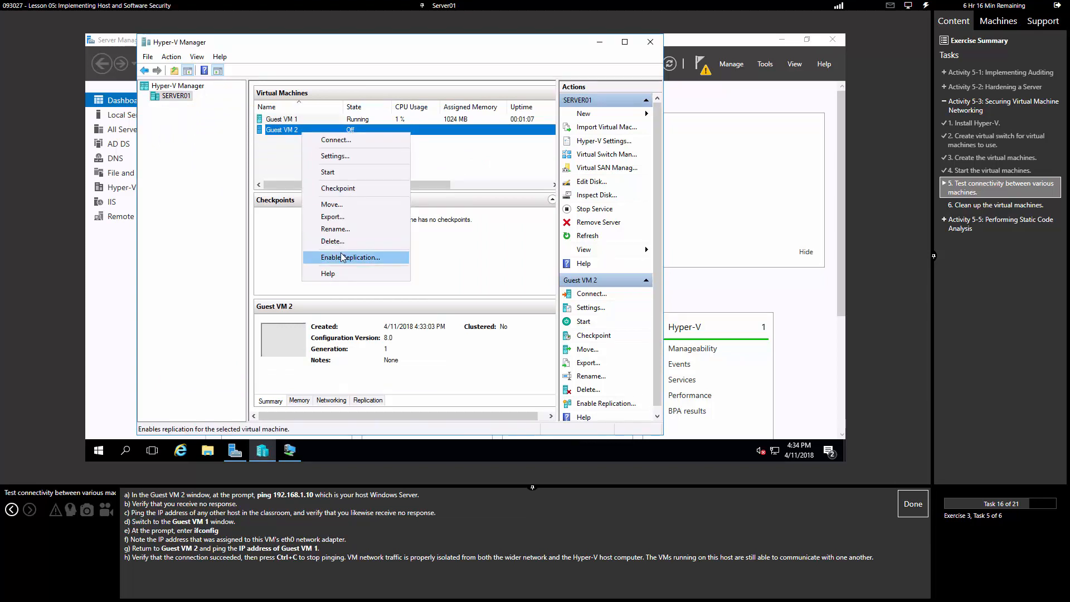
left_click(334, 156)
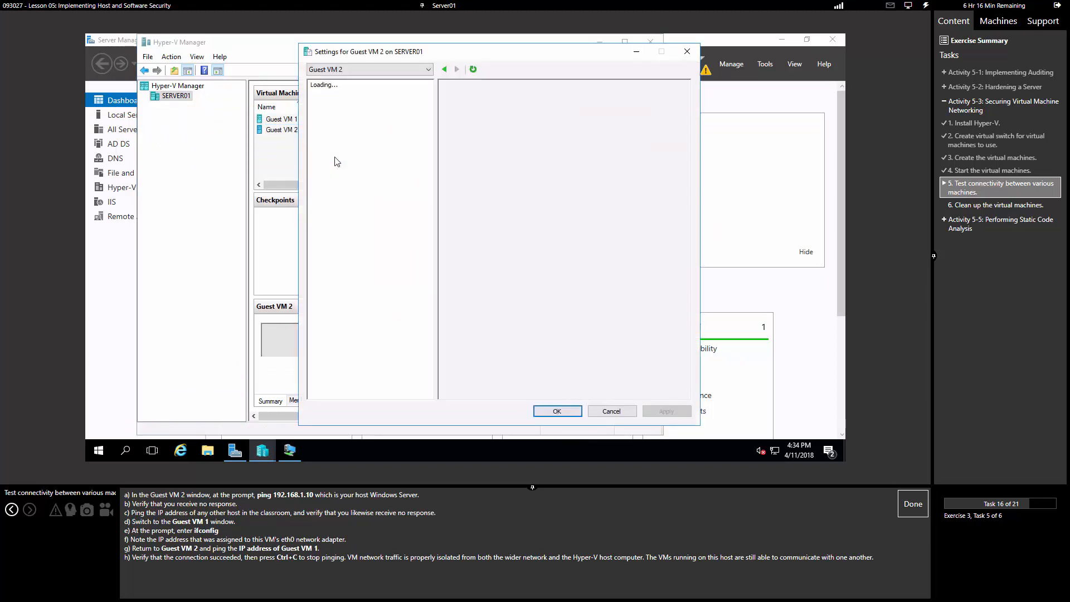
left_click(352, 147)
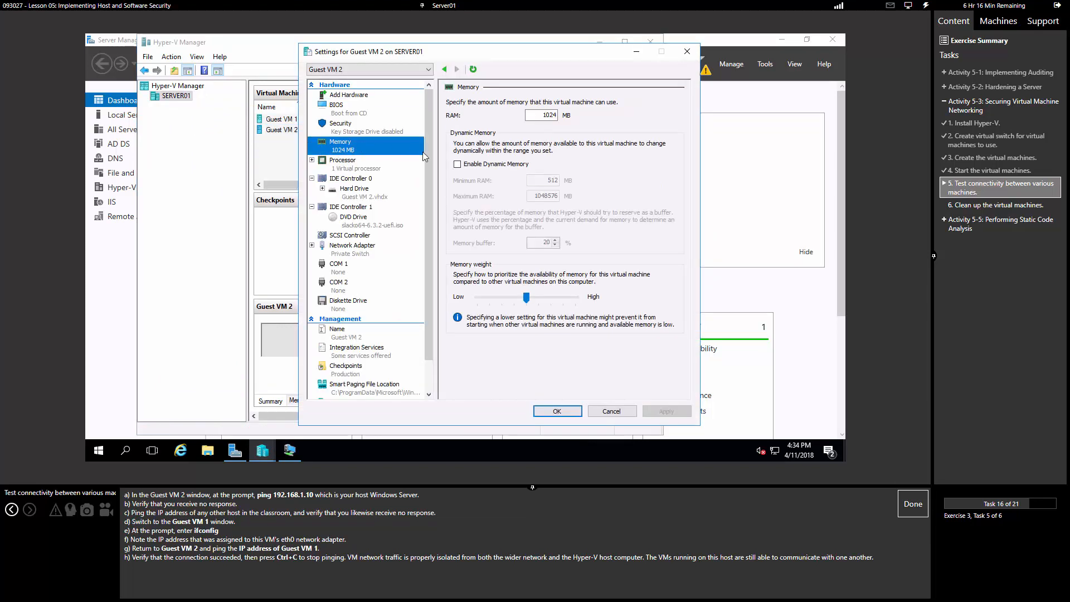
left_click_drag(532, 119, 560, 119)
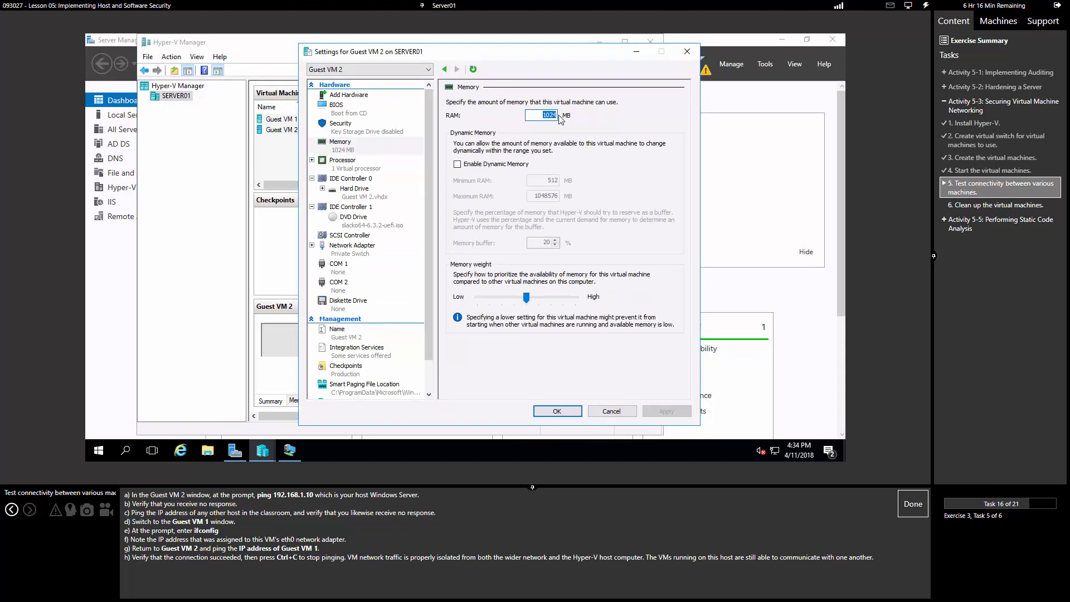
type("512")
left_click(557, 410)
right_click(299, 132)
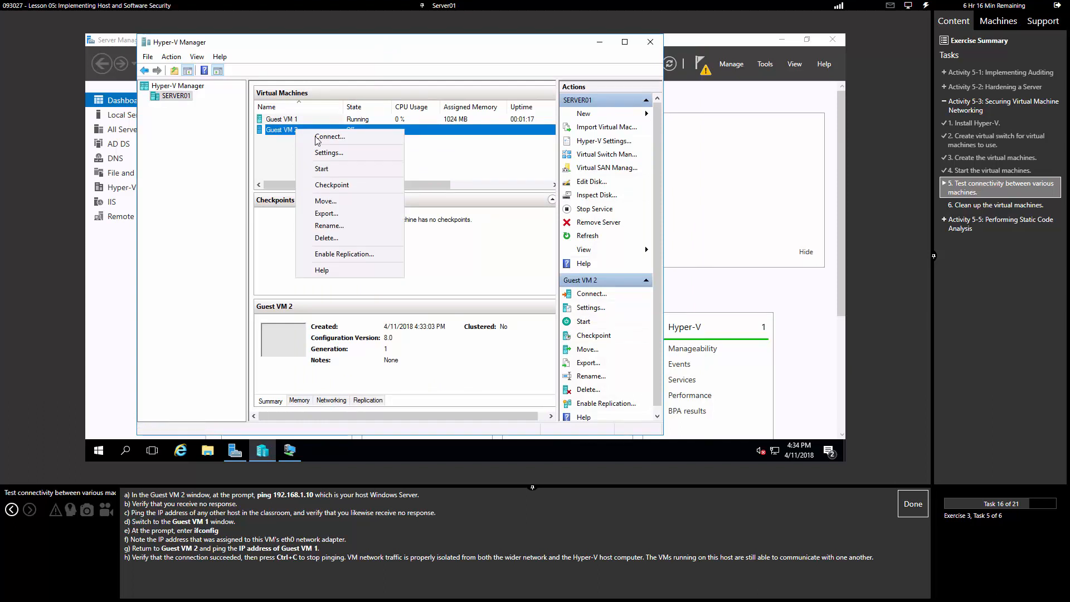
left_click(317, 139)
Step: Start Guest VM 2, boot slacko64 without graphical desktop, and accept the default setup screens
left_click(194, 128)
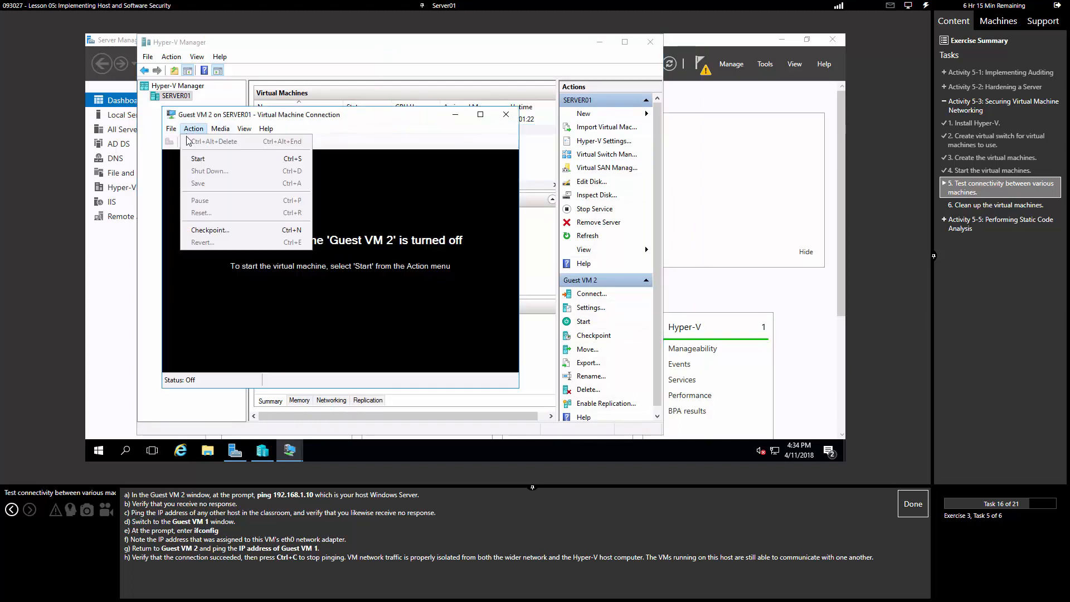
left_click(193, 128)
left_click(193, 128)
left_click(199, 159)
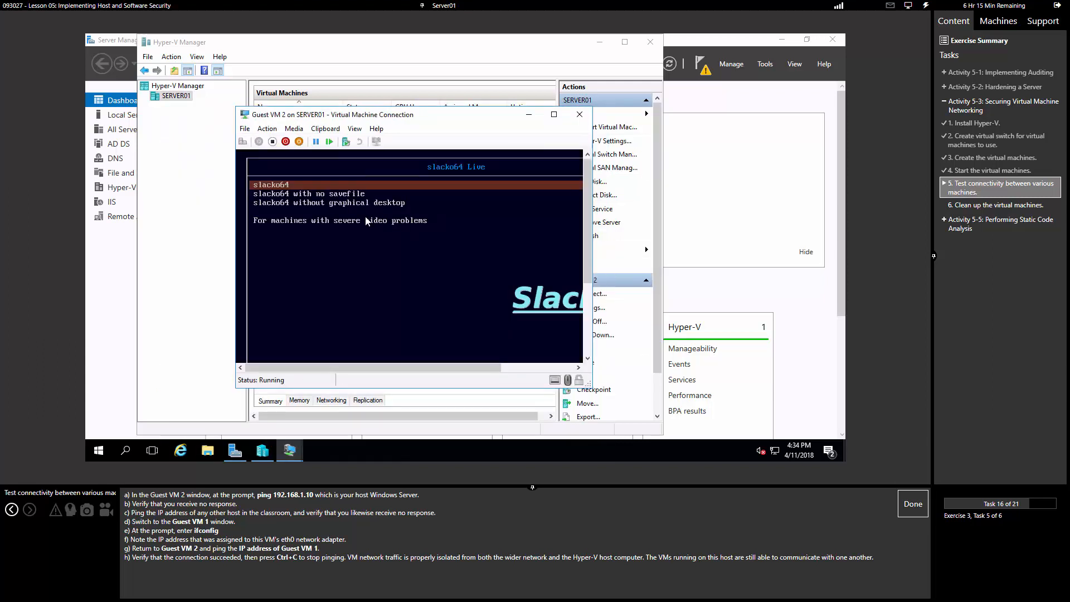
key("Down")
key("Down")
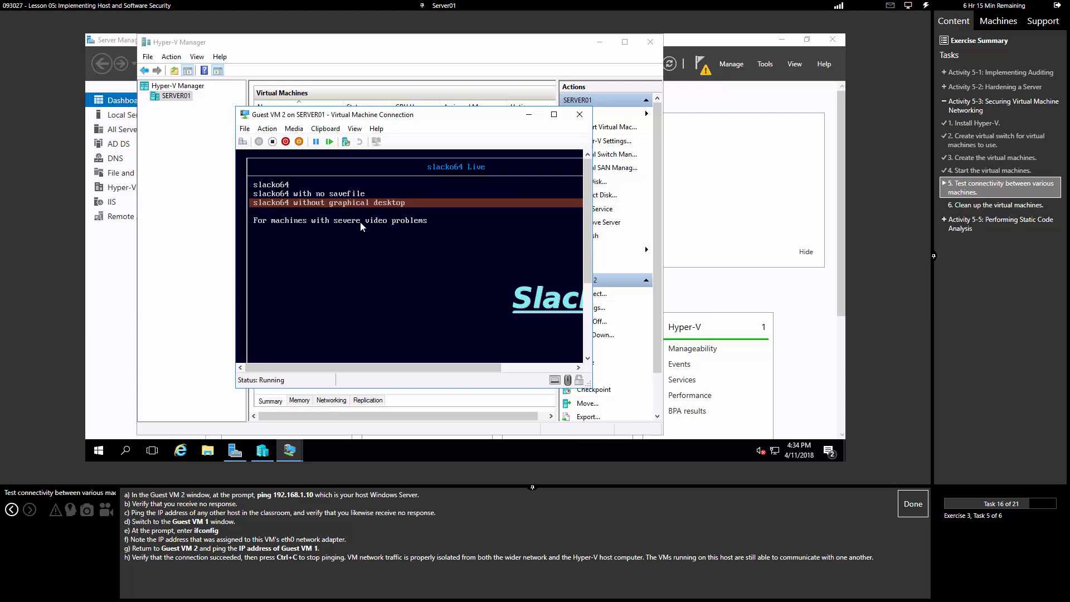
key("Return")
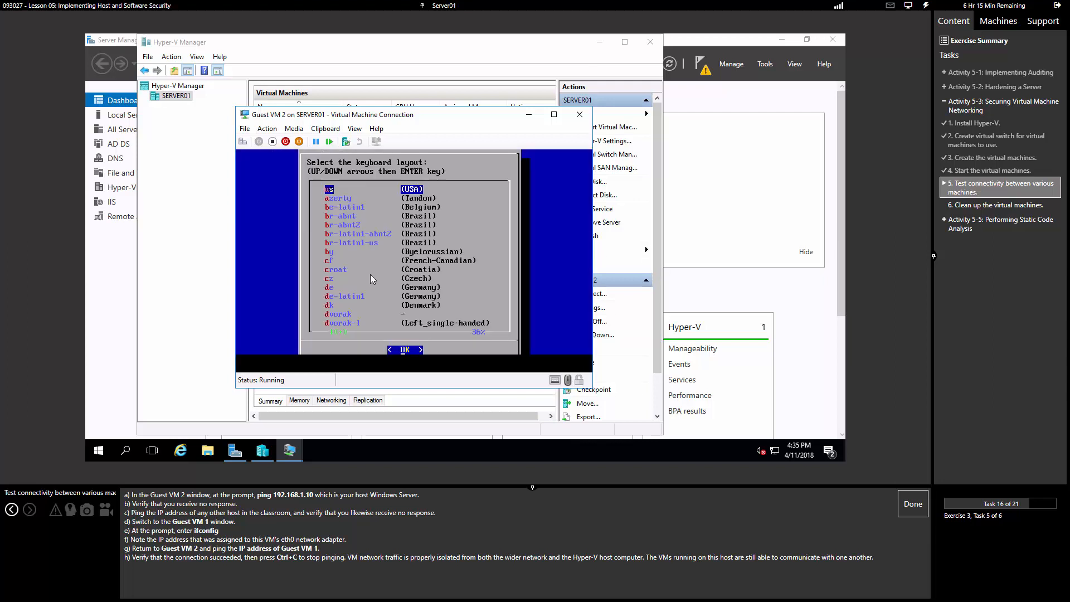
key("Return")
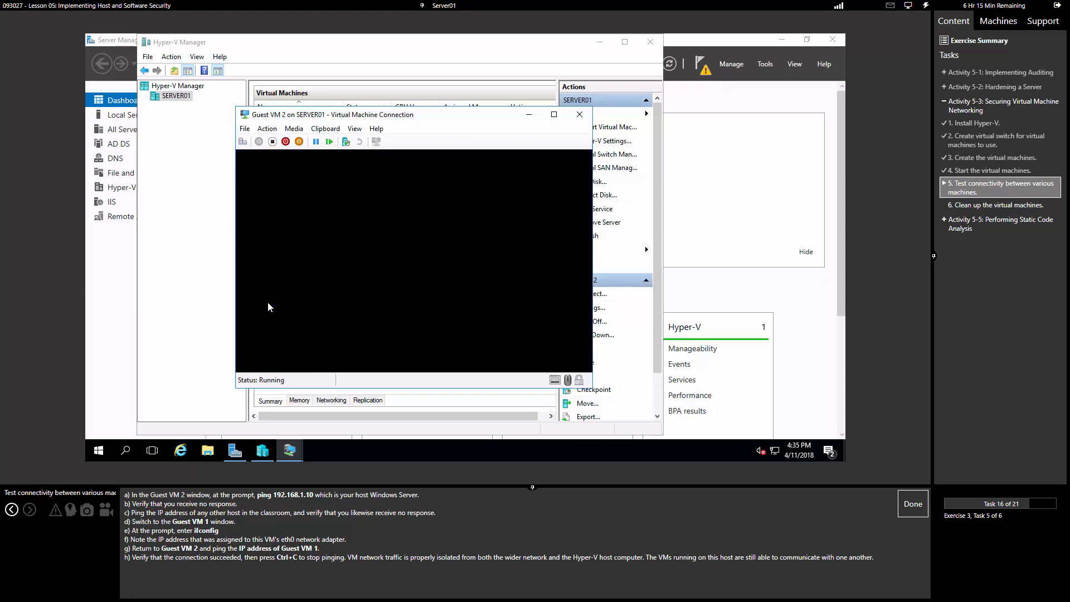
key("Return")
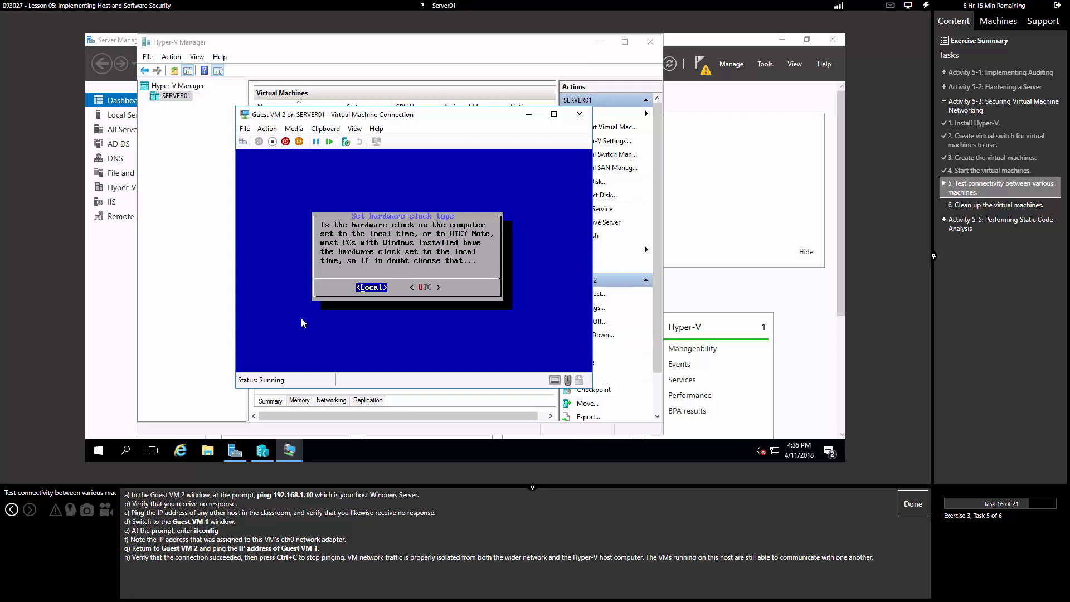
key("Return")
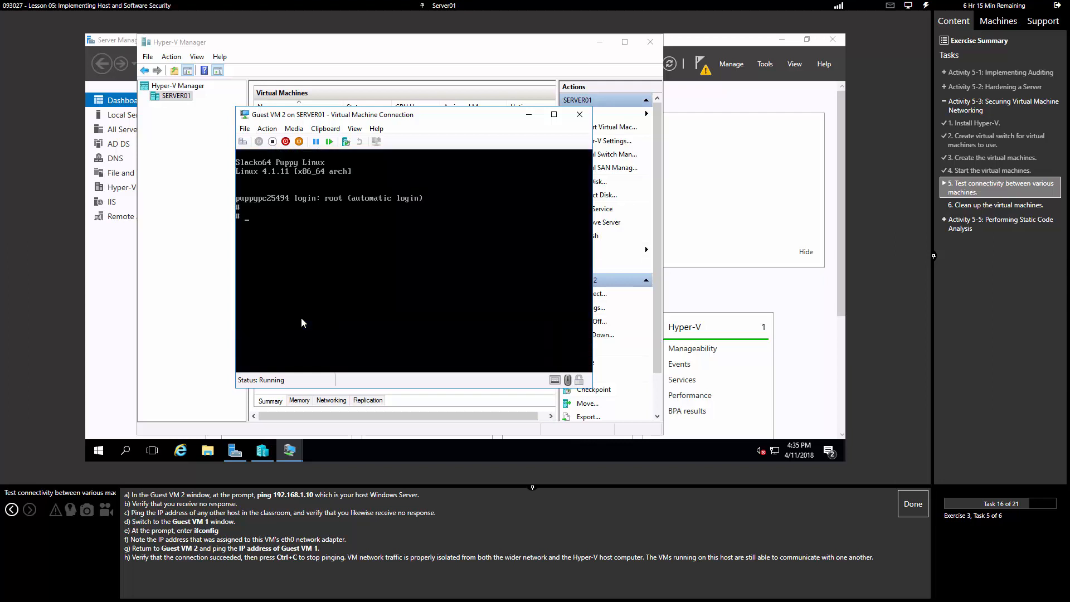
Step: Ping the host at 192.168.1.10 from Guest VM 2, which reports Network is unreachable
type("ping 192.168.1.10")
key("Return")
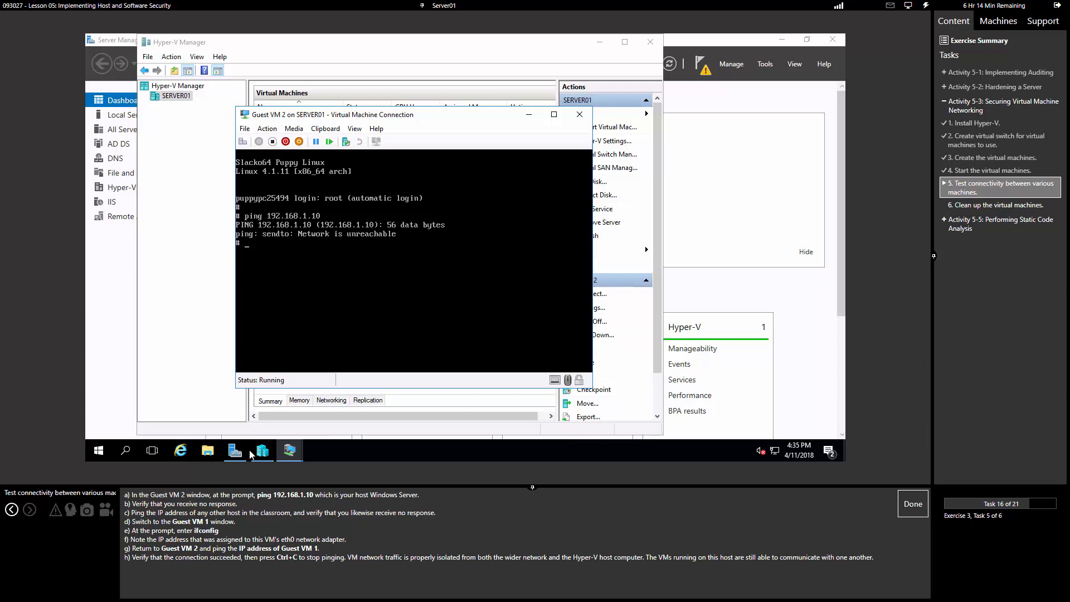
left_click(289, 450)
Step: Place the Guest VM 1 and Guest VM 2 consoles side by side
left_click(242, 395)
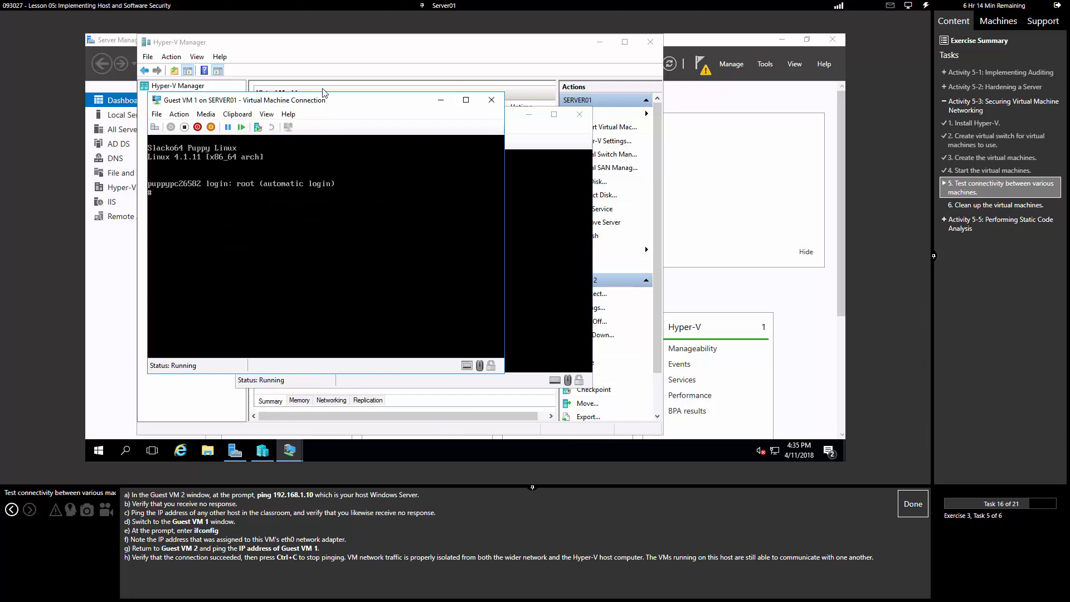
left_click_drag(330, 102, 655, 115)
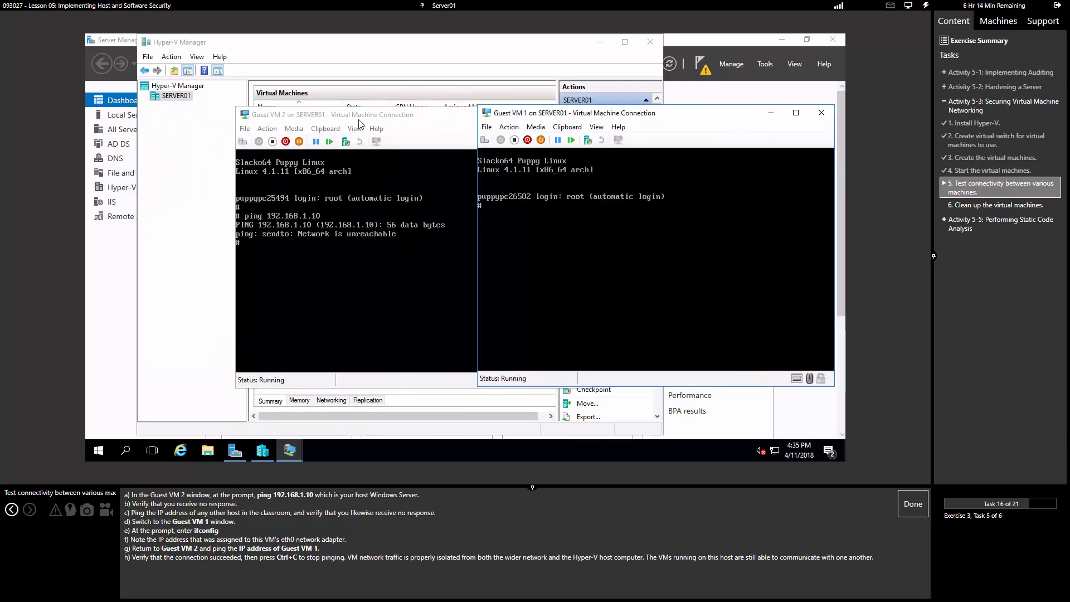
left_click_drag(351, 115, 221, 115)
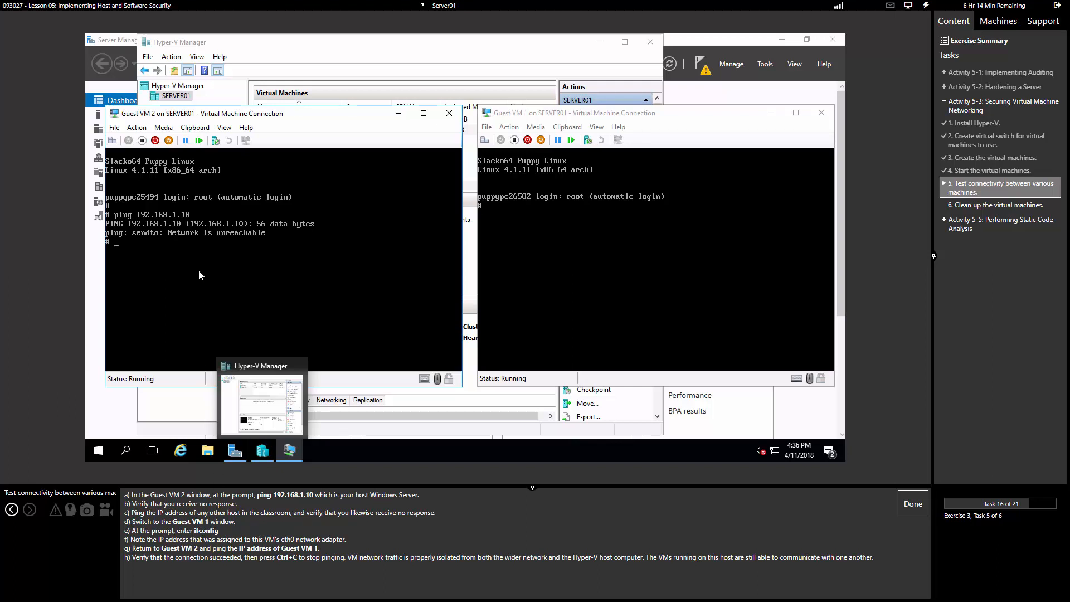
Step: Run ifconfig in Guest VM 1 to find eth0 at 169.254.211.39, then begin a ping in Guest VM 2
left_click(724, 320)
type("ifconfig")
key("Return")
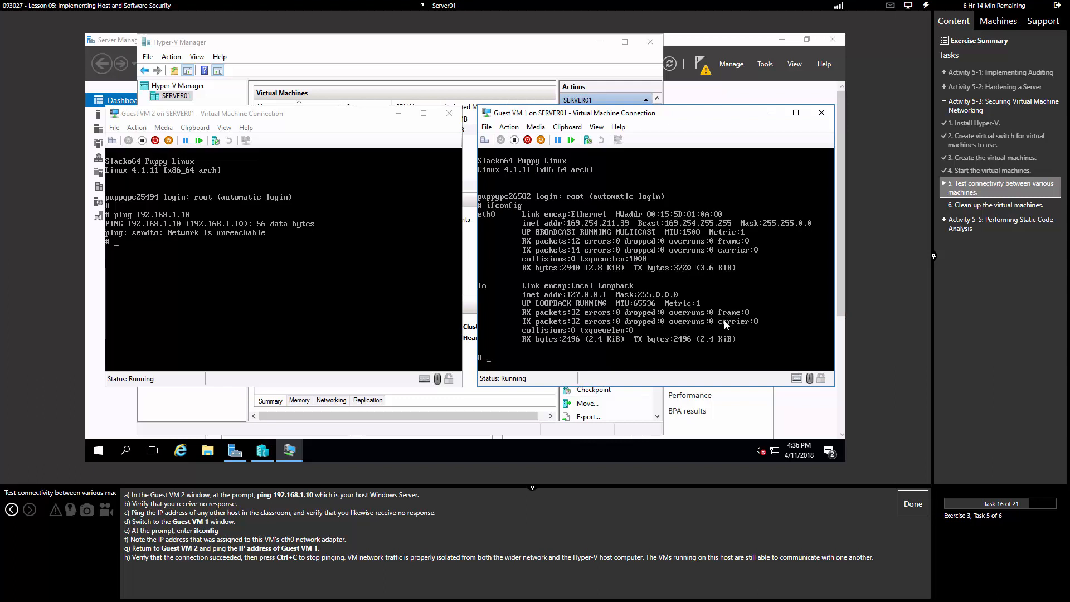
left_click(268, 313)
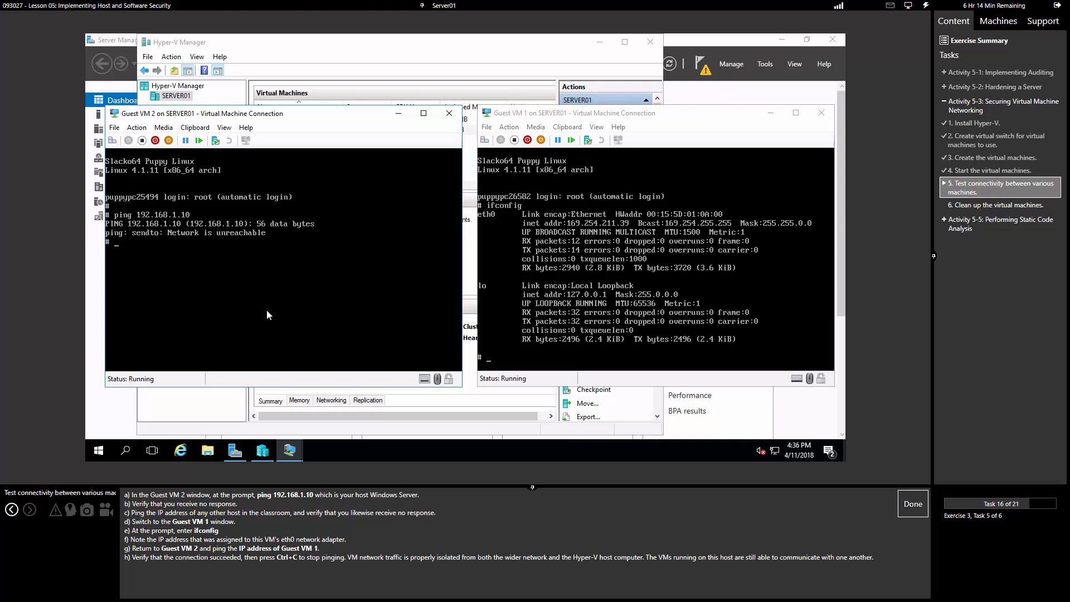
type("ping")
Step: Ping 169.254.211.39 from Guest VM 2, stop after seven replies with 0% loss, and mark the task done
left_click(571, 226)
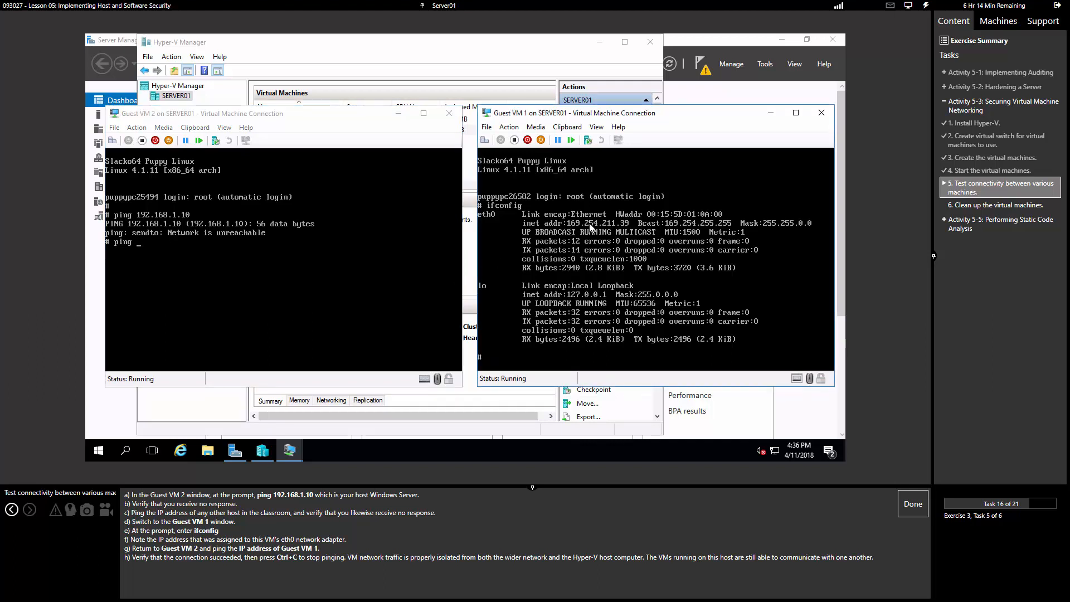
left_click(168, 288)
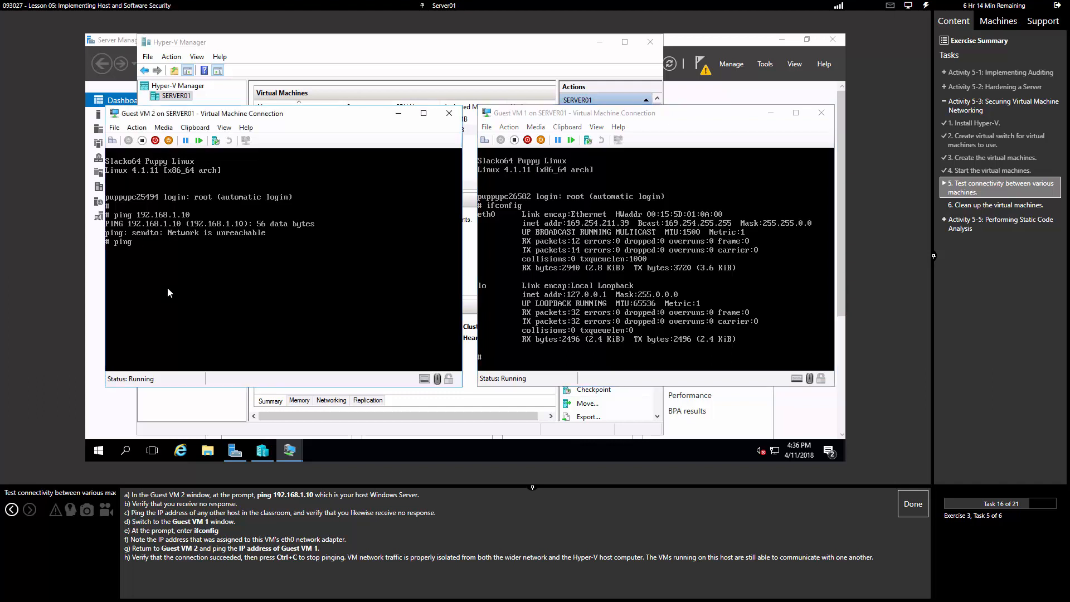
type("169.254.211.39")
key("Return")
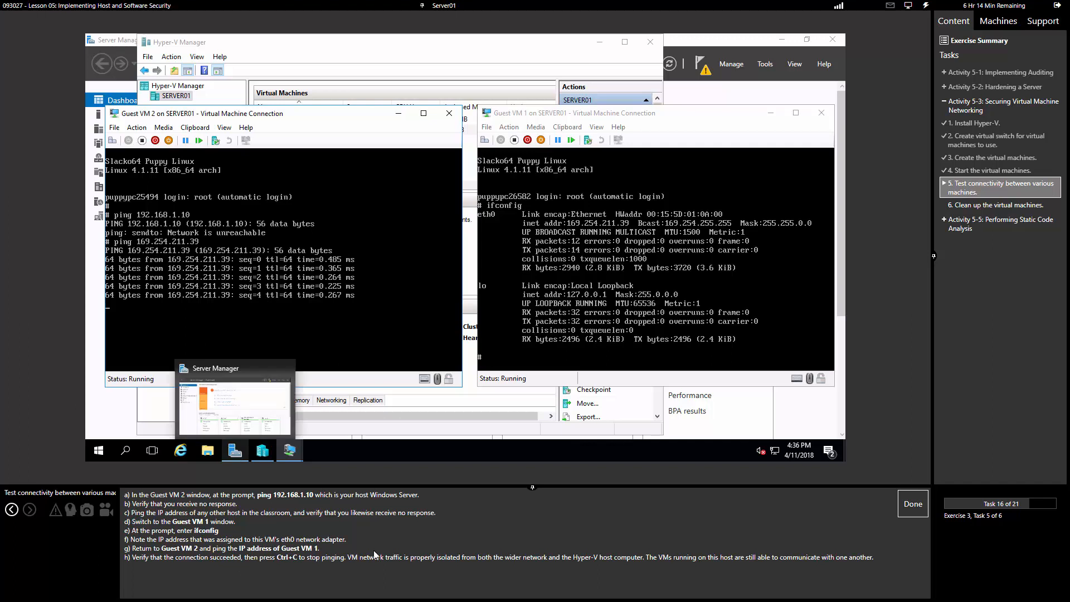
key("ctrl+c")
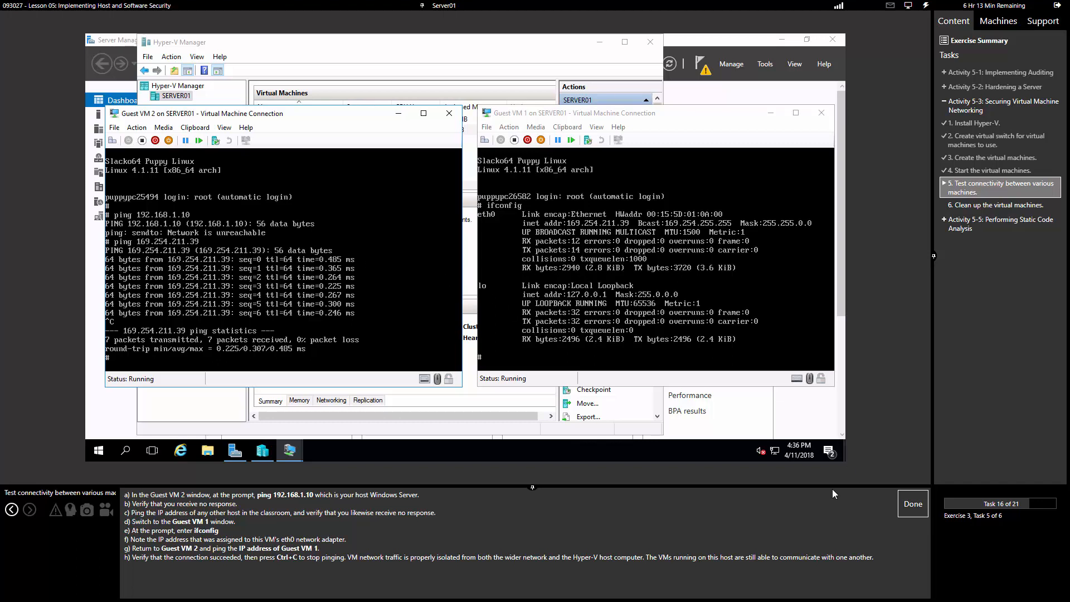
left_click(912, 504)
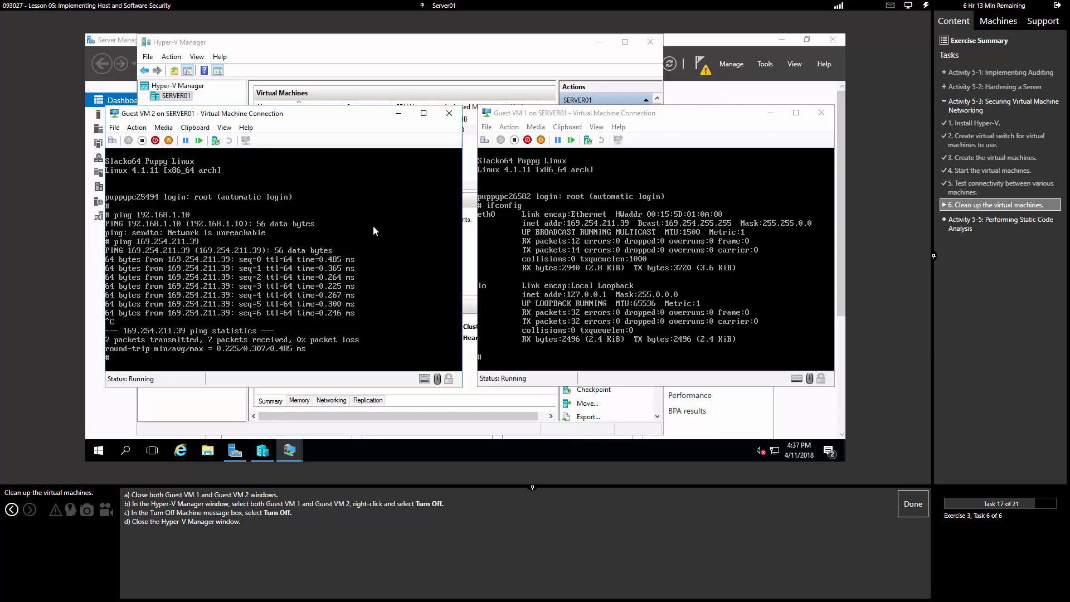
Step: Close both guest console windows and turn off Guest VM 1
left_click(449, 113)
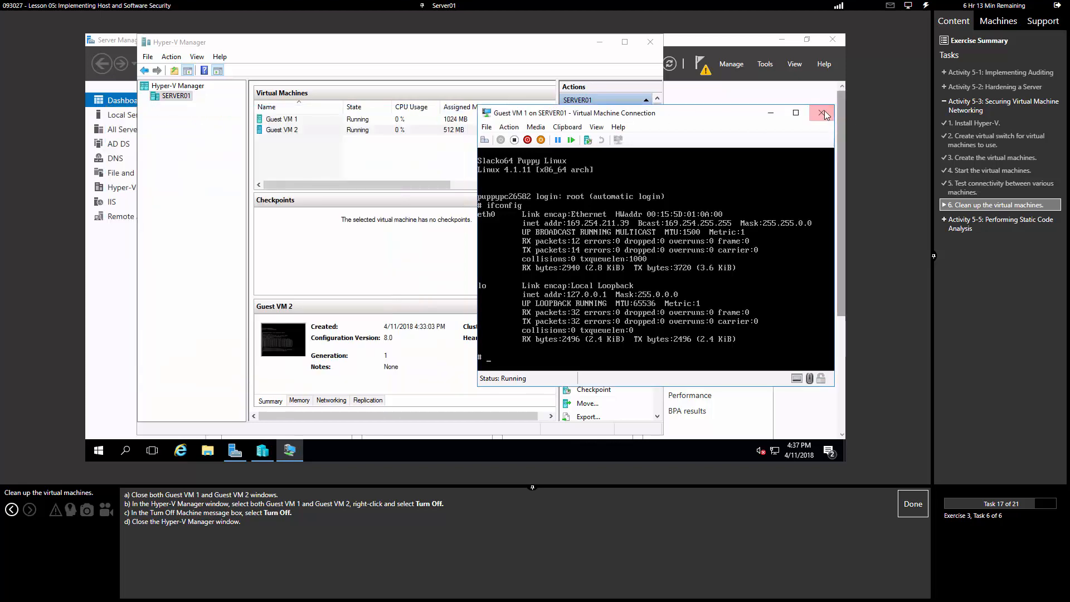
left_click(821, 112)
right_click(280, 119)
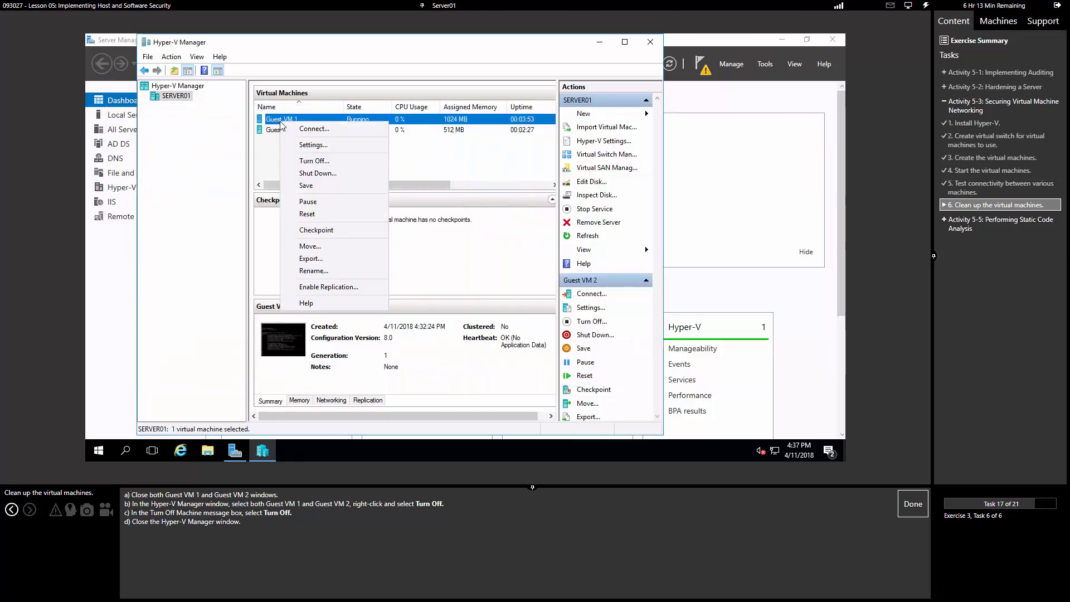
left_click(310, 159)
left_click(423, 254)
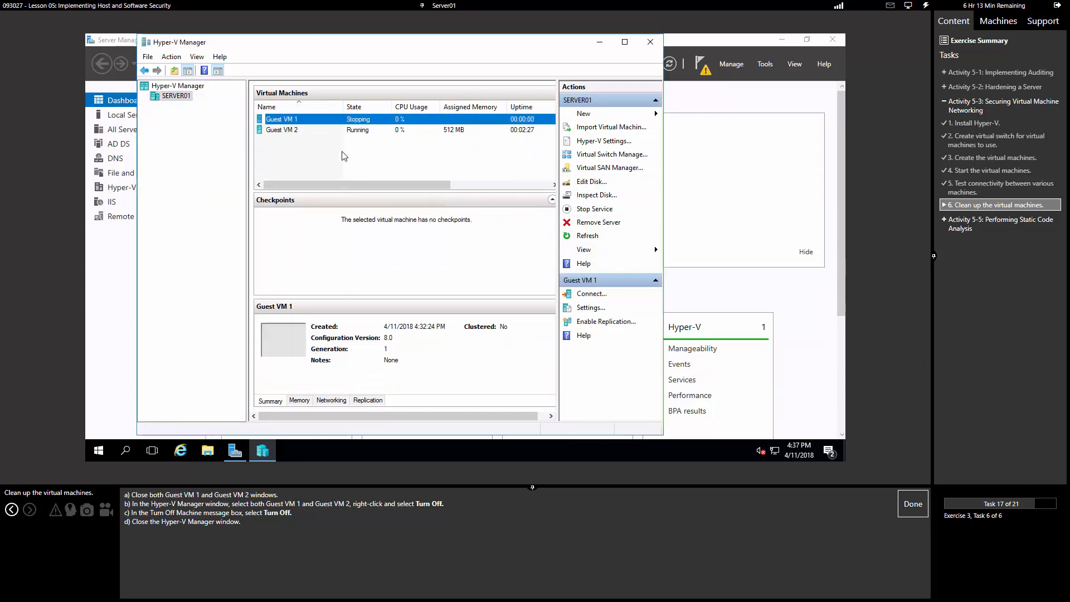
Step: Turn off Guest VM 2 and close Hyper-V Manager
right_click(294, 130)
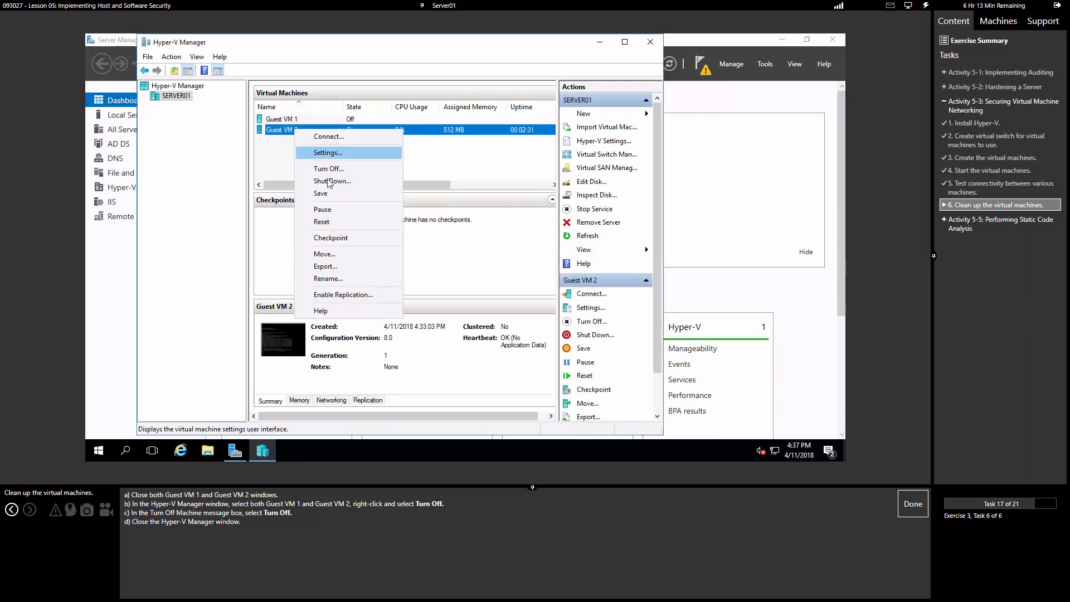
left_click(331, 170)
left_click(415, 254)
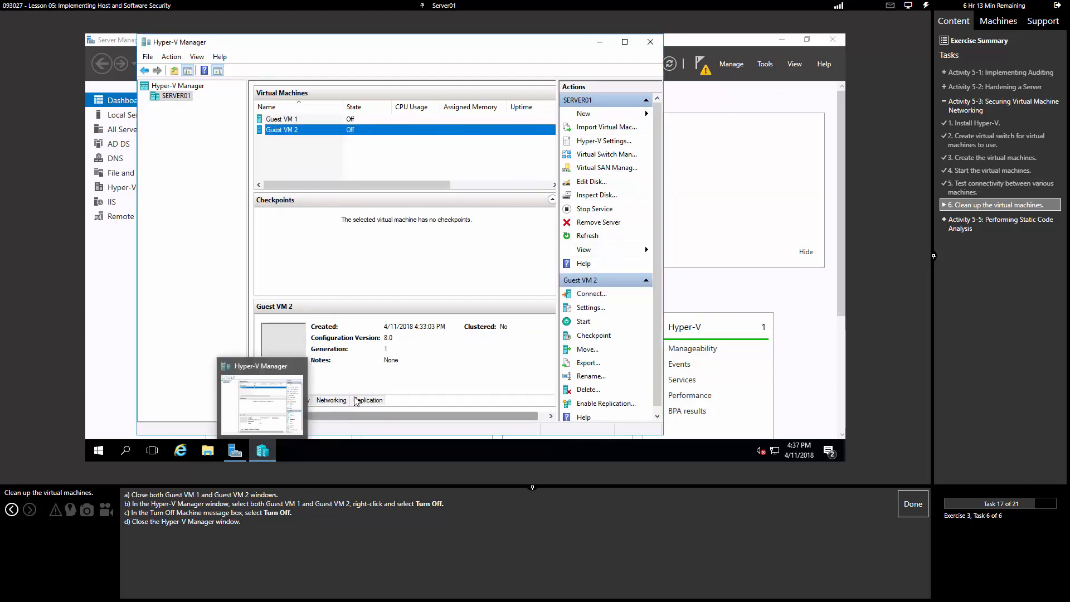
left_click(435, 200)
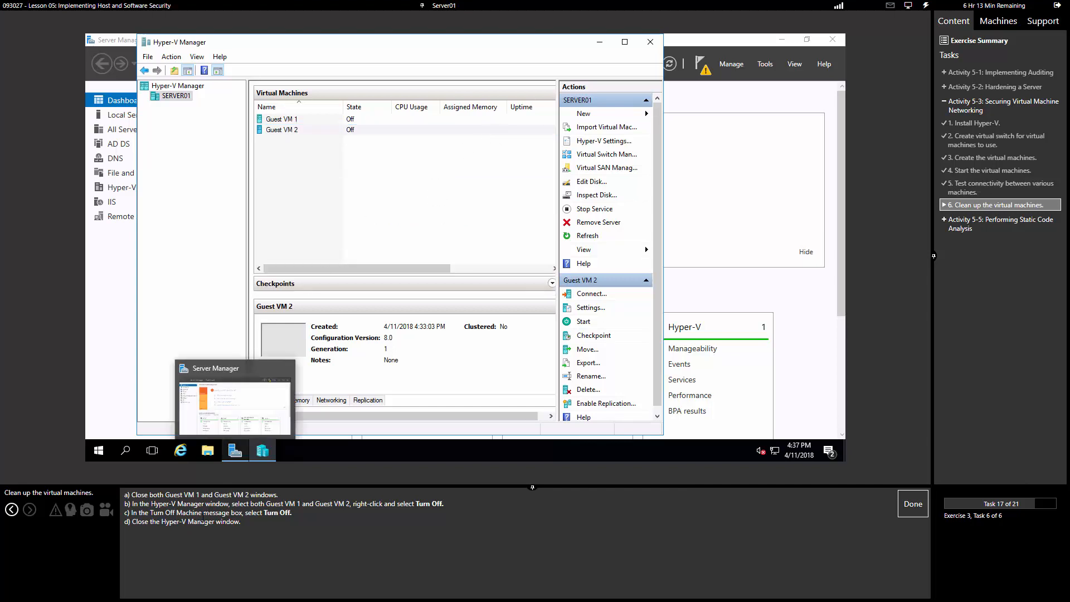
left_click(428, 176)
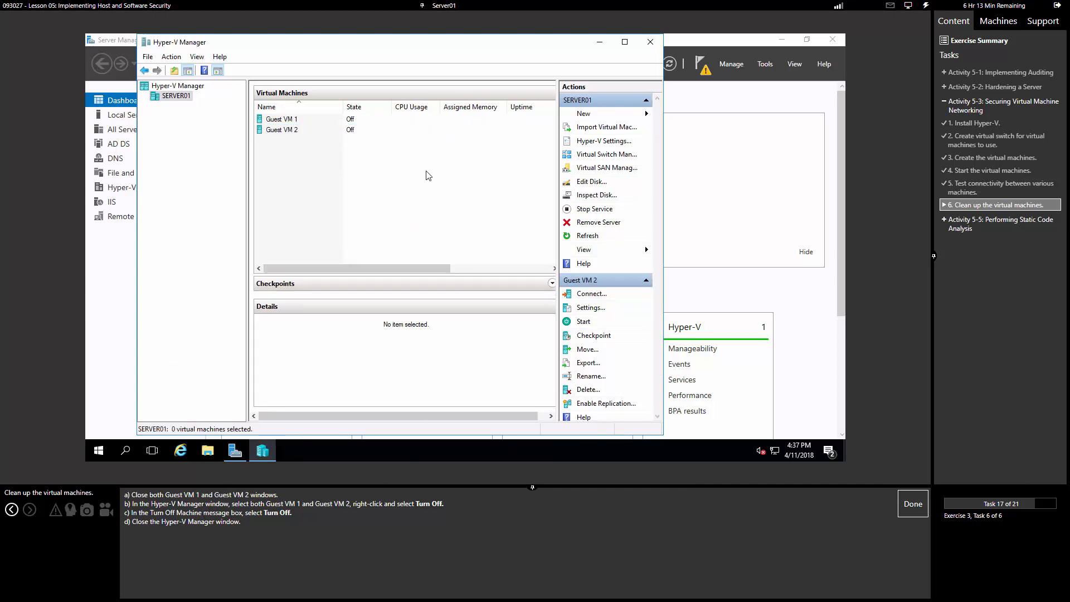
left_click(651, 42)
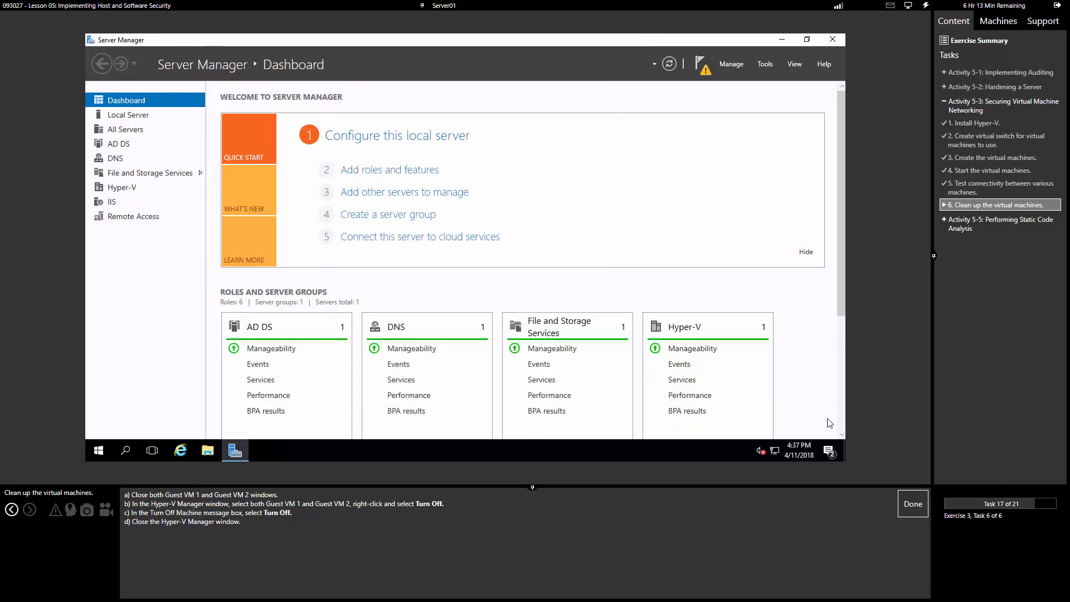
Step: Mark the VM cleanup task done and continue past the Activity 5-5 static code analysis introduction
left_click(912, 505)
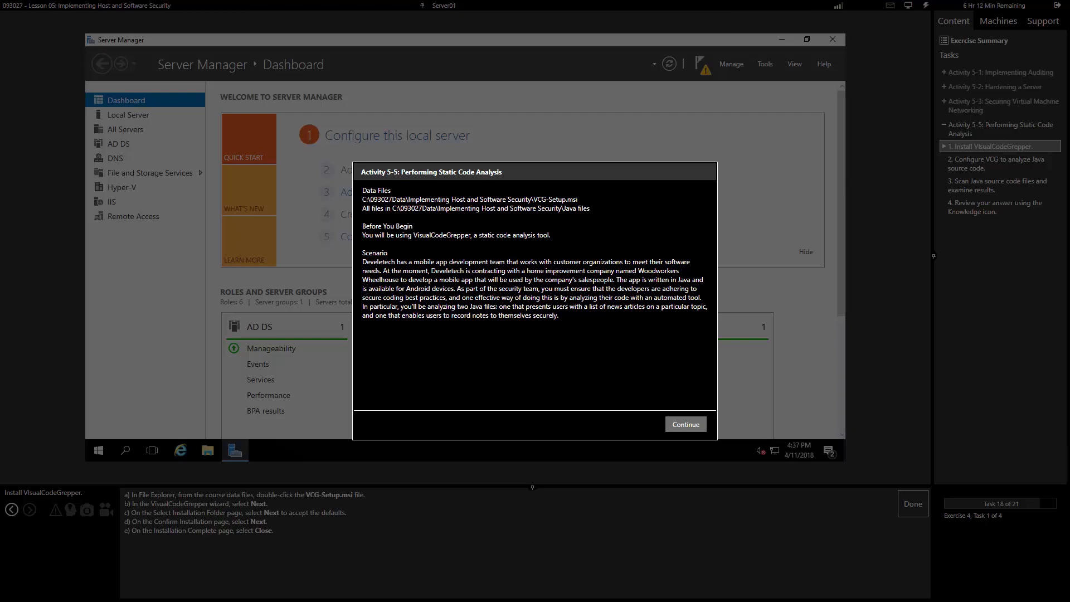
left_click(686, 424)
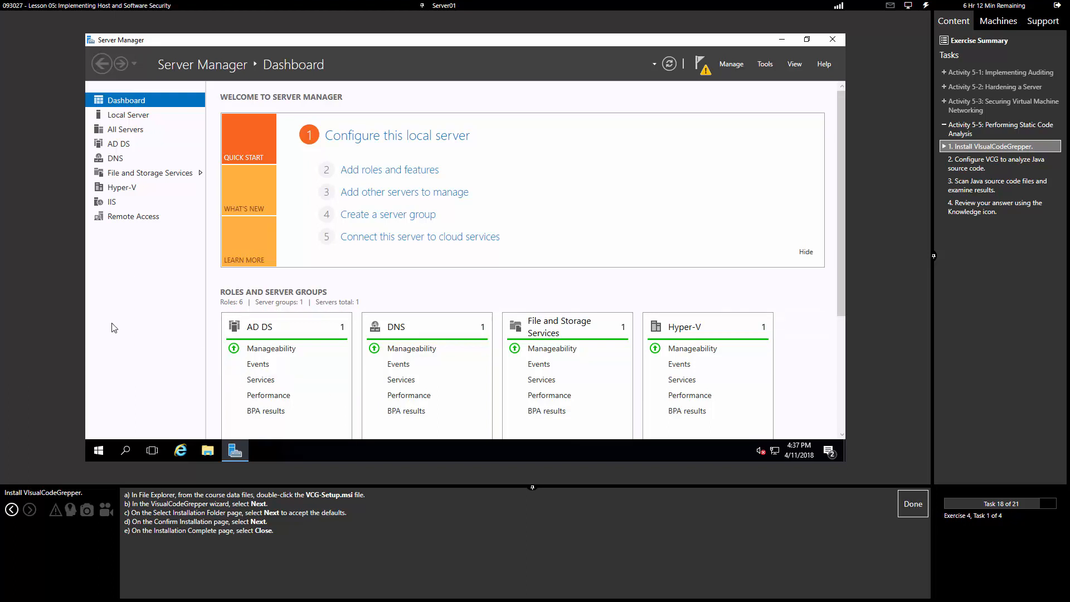
Step: Locate VCG-Setup.msi in 093027Data\Implementing Host and Software Security and run it
left_click(207, 450)
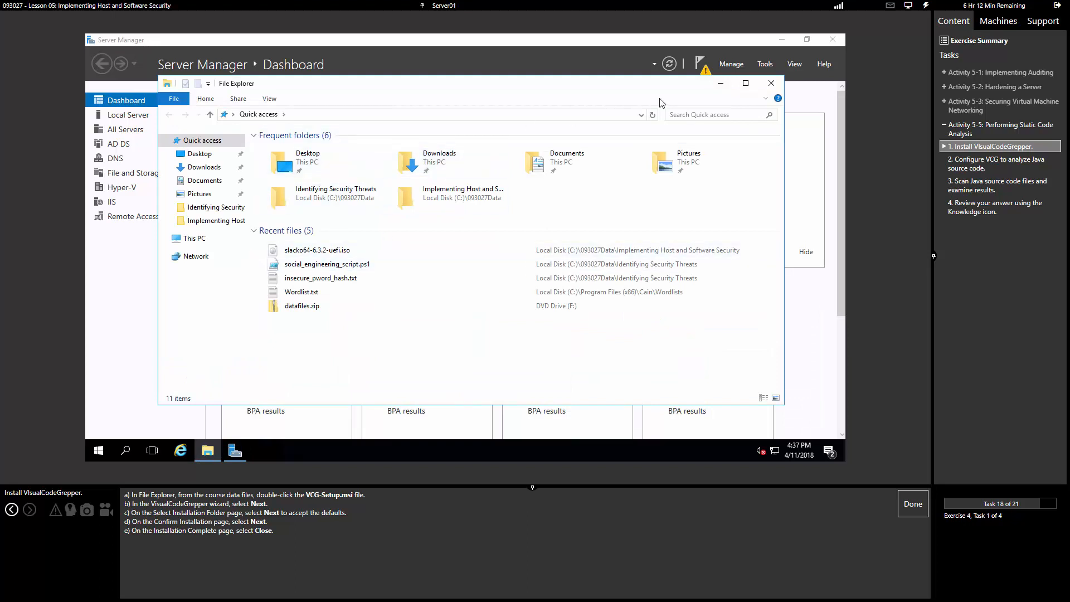
left_click(719, 116)
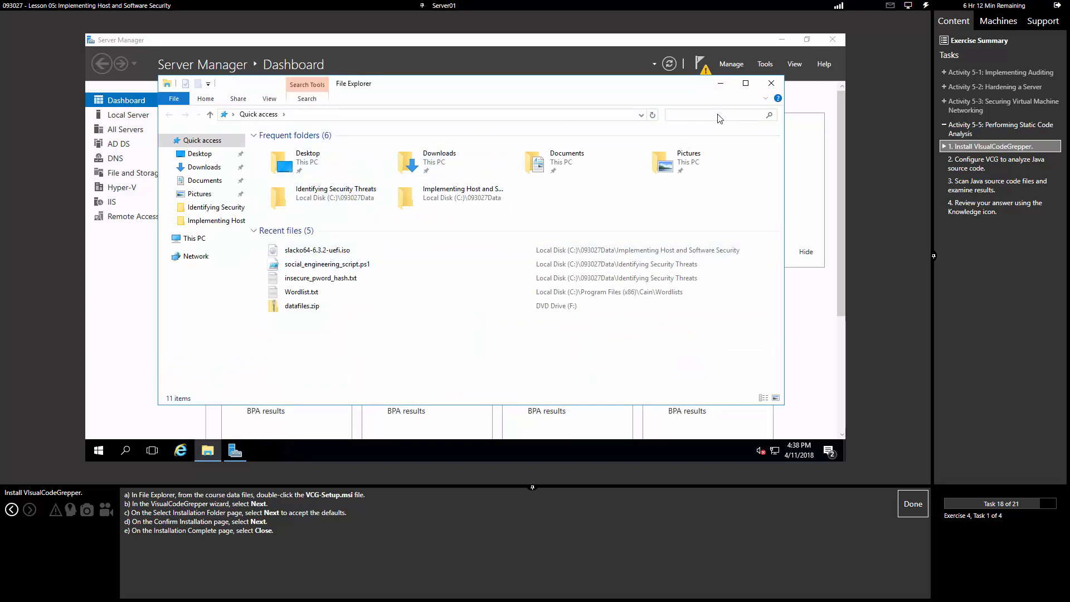
type("VCG-Setup")
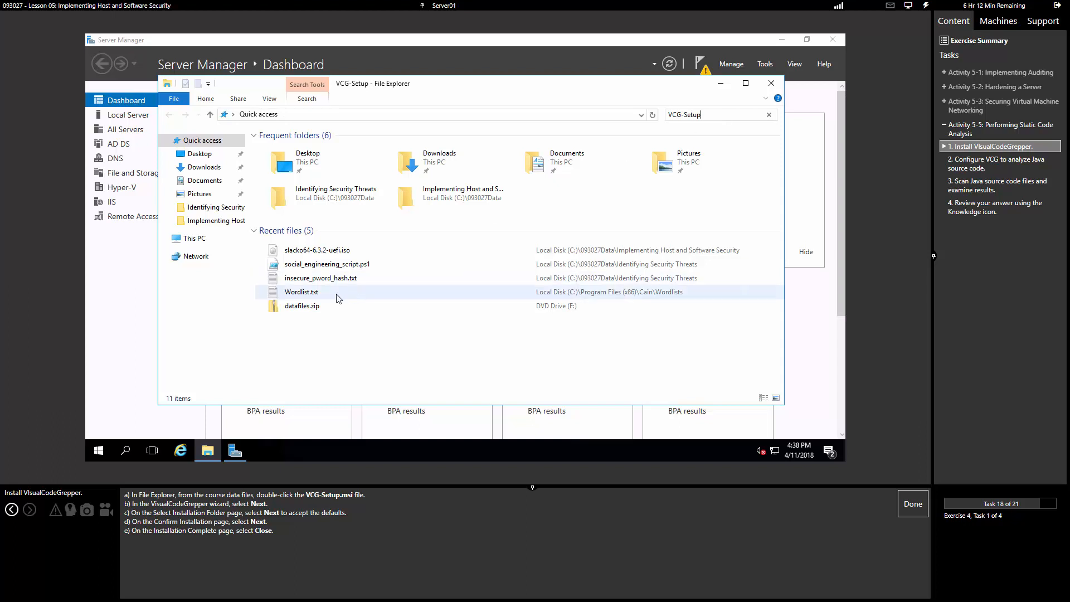
right_click(309, 259)
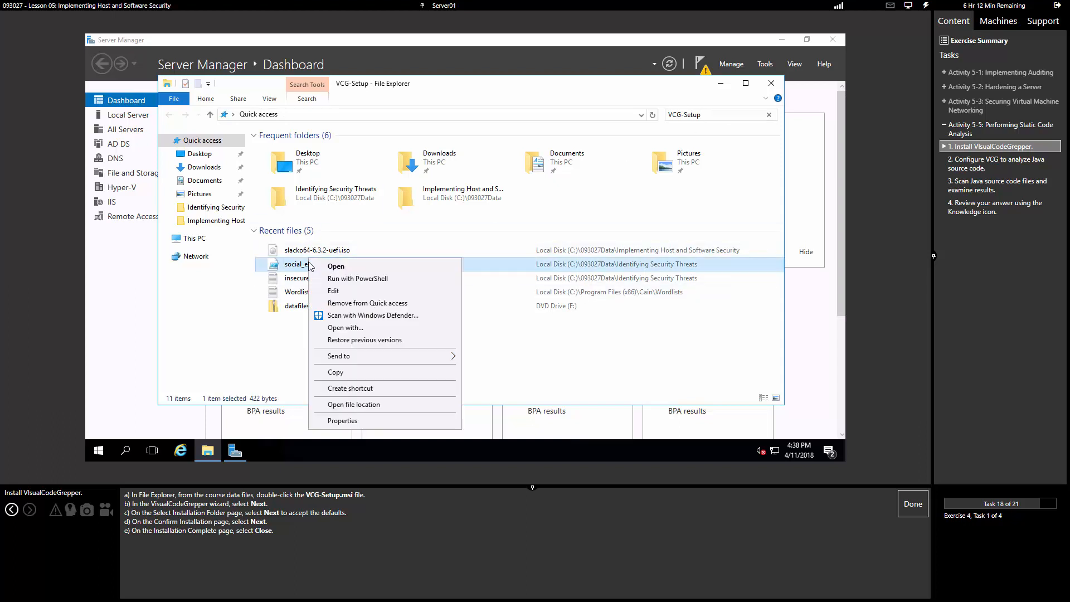
left_click(353, 404)
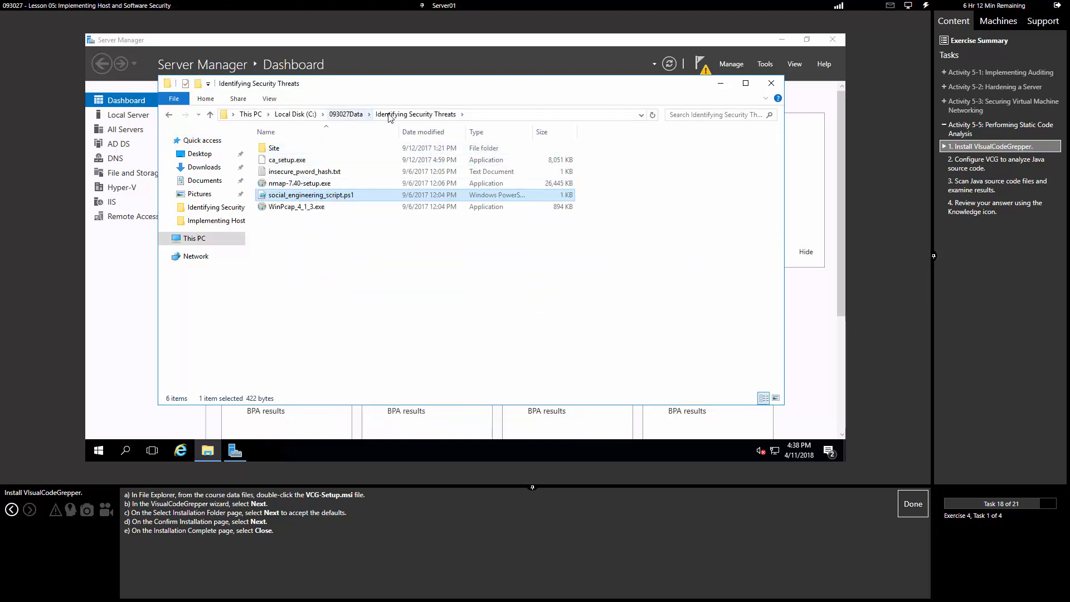
left_click(346, 113)
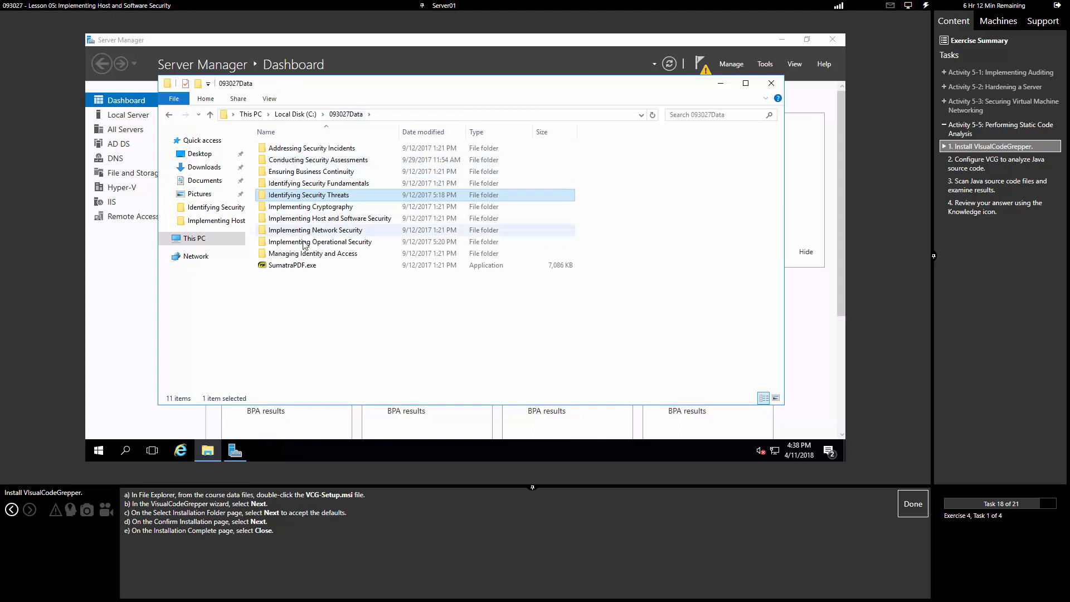
double_click(327, 219)
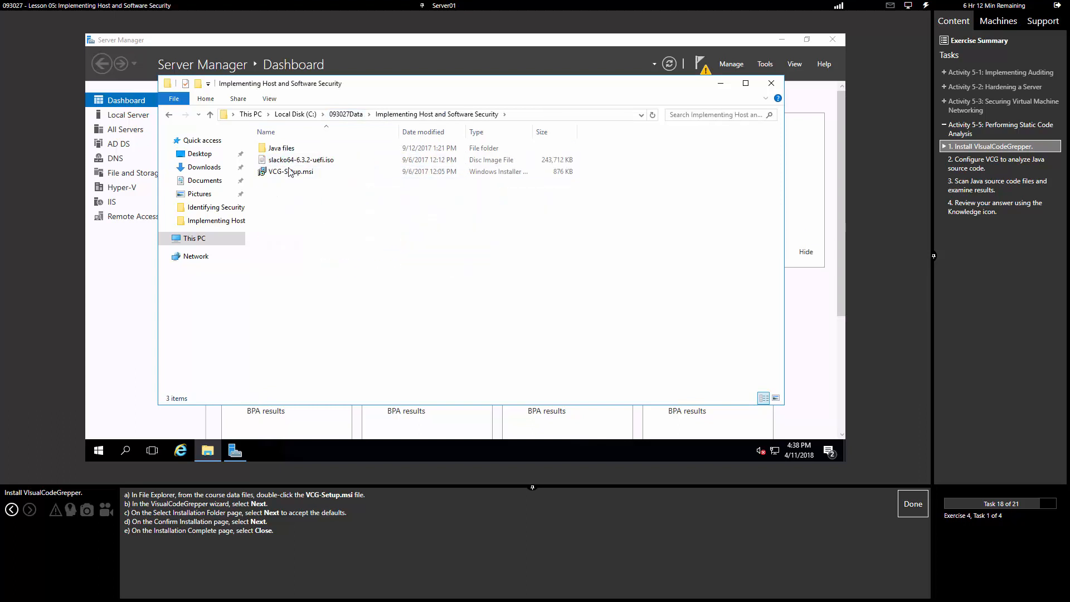
double_click(289, 171)
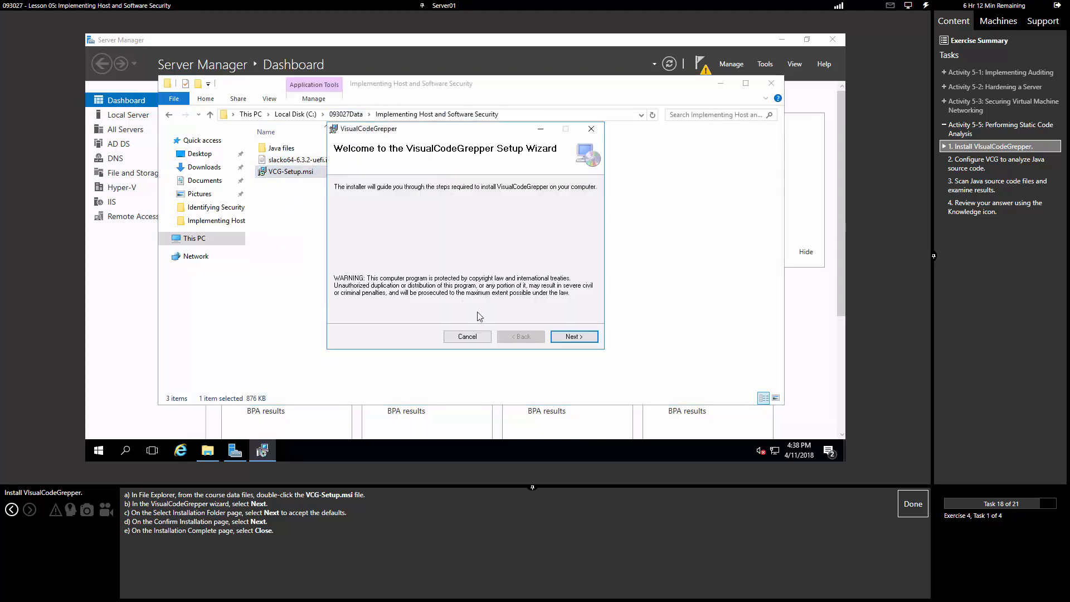
Step: Install VisualCodeGrepper to its default folder, close the installer, and mark the install task done
left_click(566, 337)
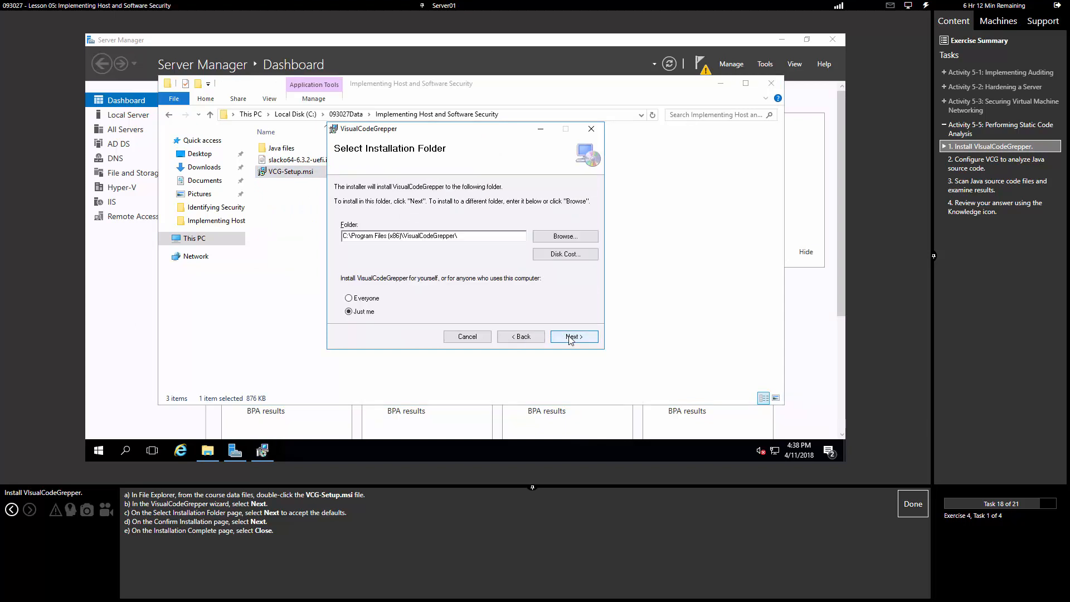
left_click(569, 337)
left_click(568, 336)
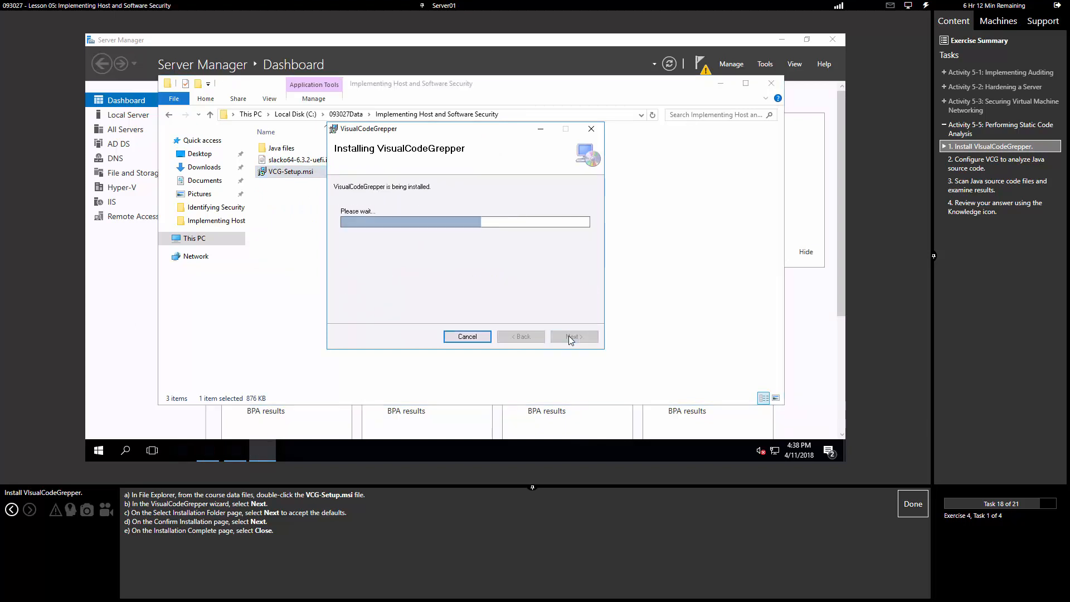
left_click(568, 337)
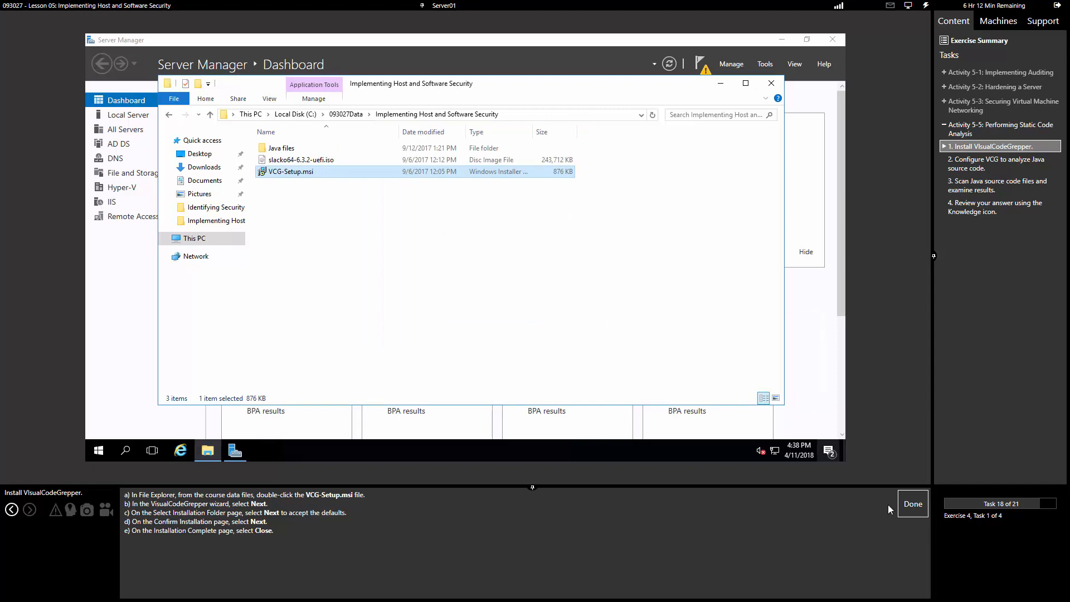
left_click(922, 505)
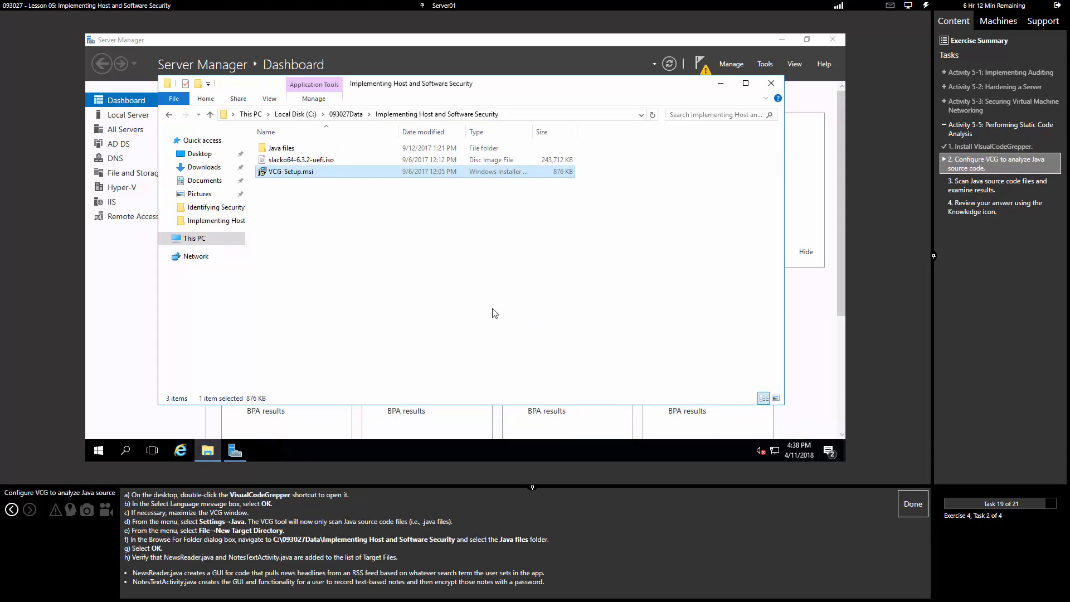
Step: Minimize Server Manager and File Explorer and launch VisualCodeGrepper from its desktop shortcut
left_click(779, 43)
left_click(784, 41)
left_click(715, 88)
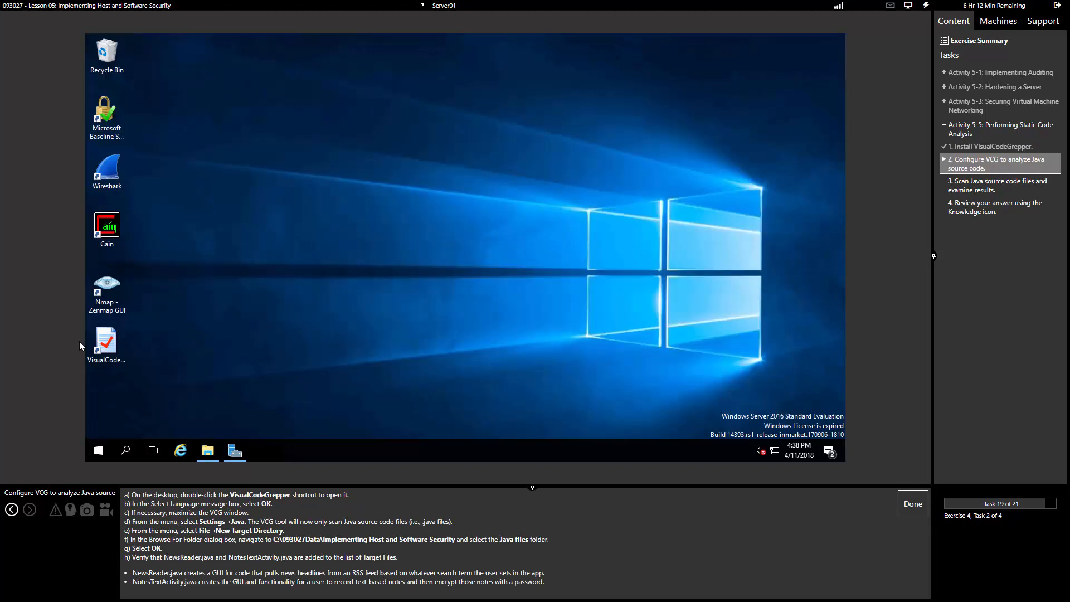
double_click(100, 350)
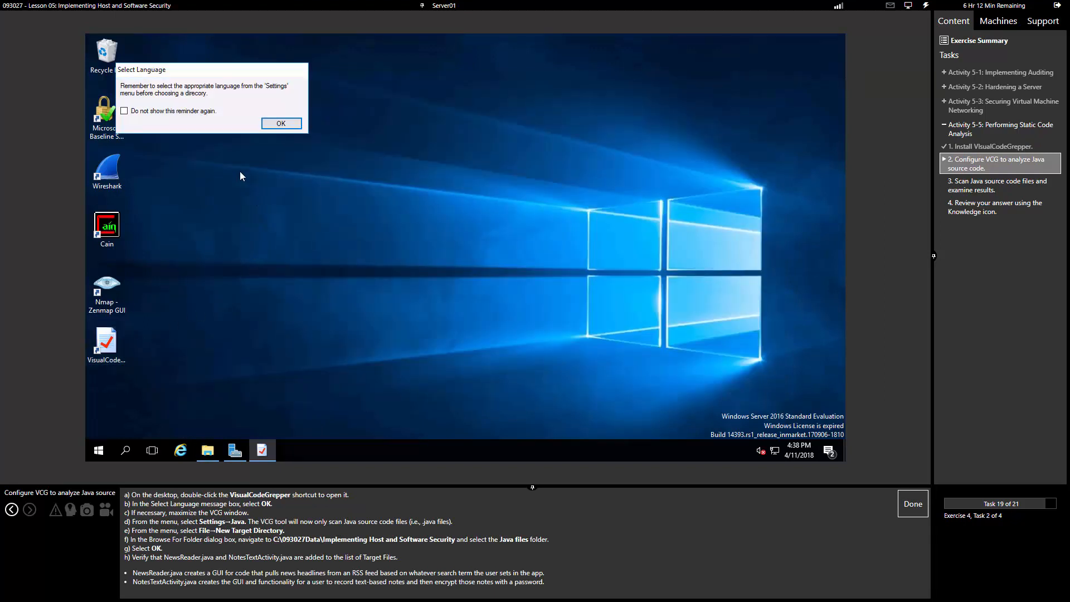
left_click(290, 122)
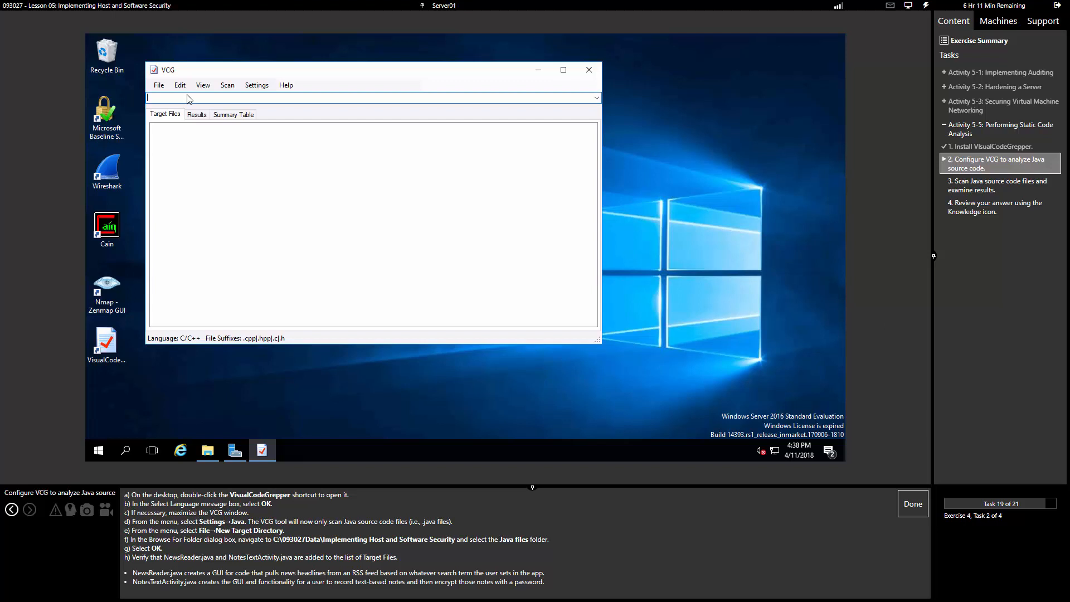
Step: Choose Java from the Settings language list so the status bar reads Language: Java
left_click(257, 85)
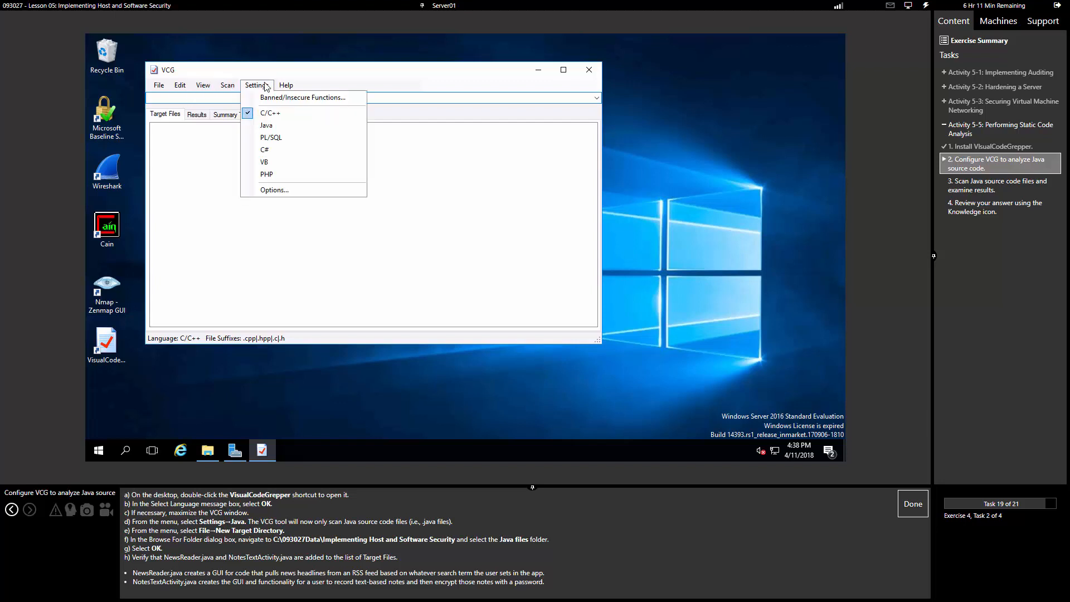
left_click(277, 126)
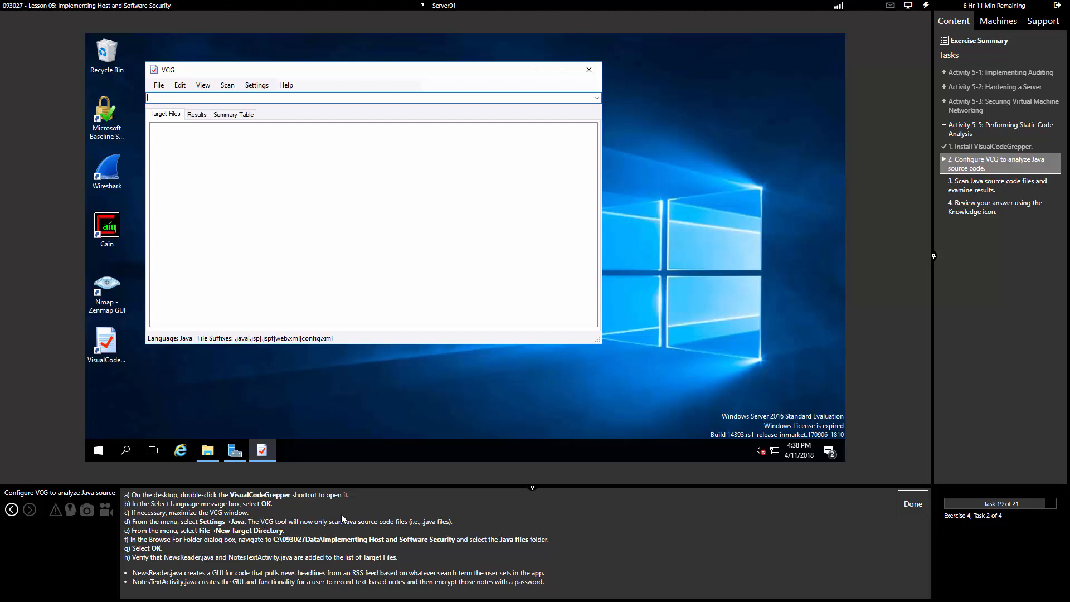
left_click_drag(348, 522, 352, 531)
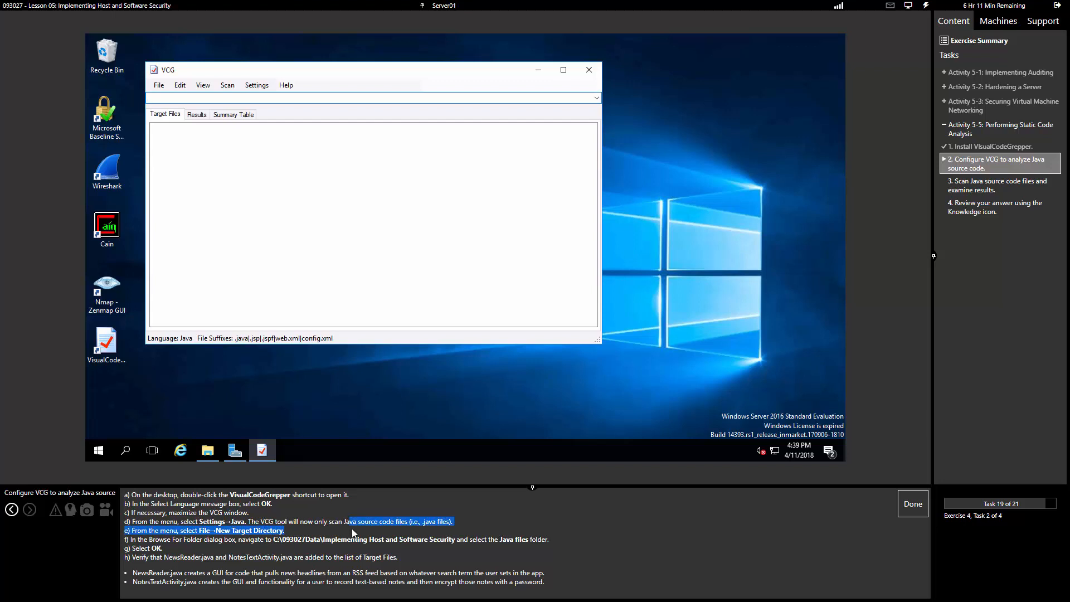
Step: Set the scan target to C:\093027Data\Implementing Host and Software Security\Java files and mark the task done
left_click(158, 88)
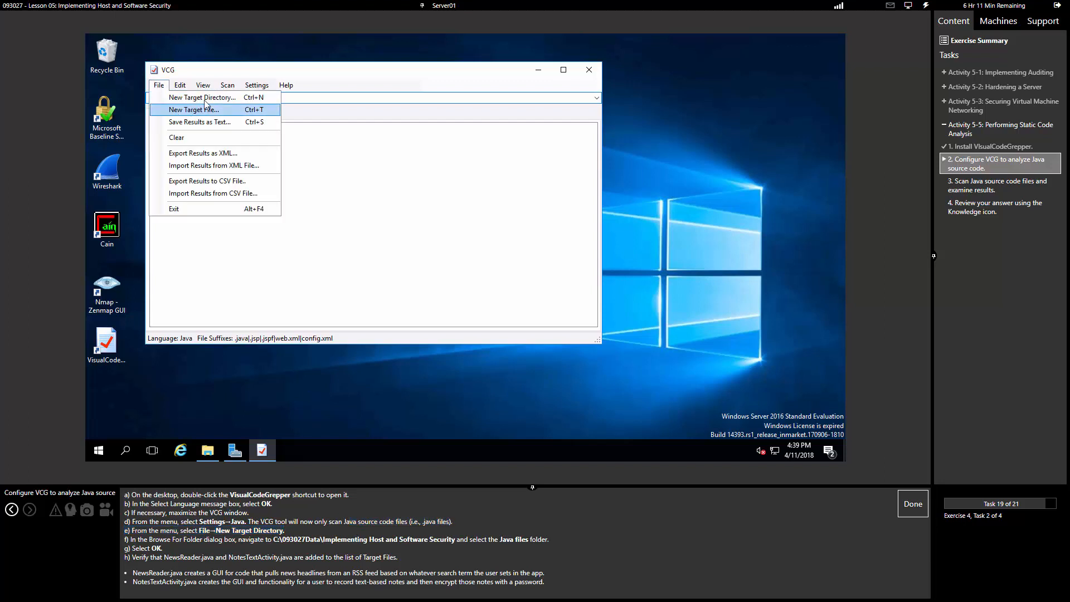
left_click(206, 104)
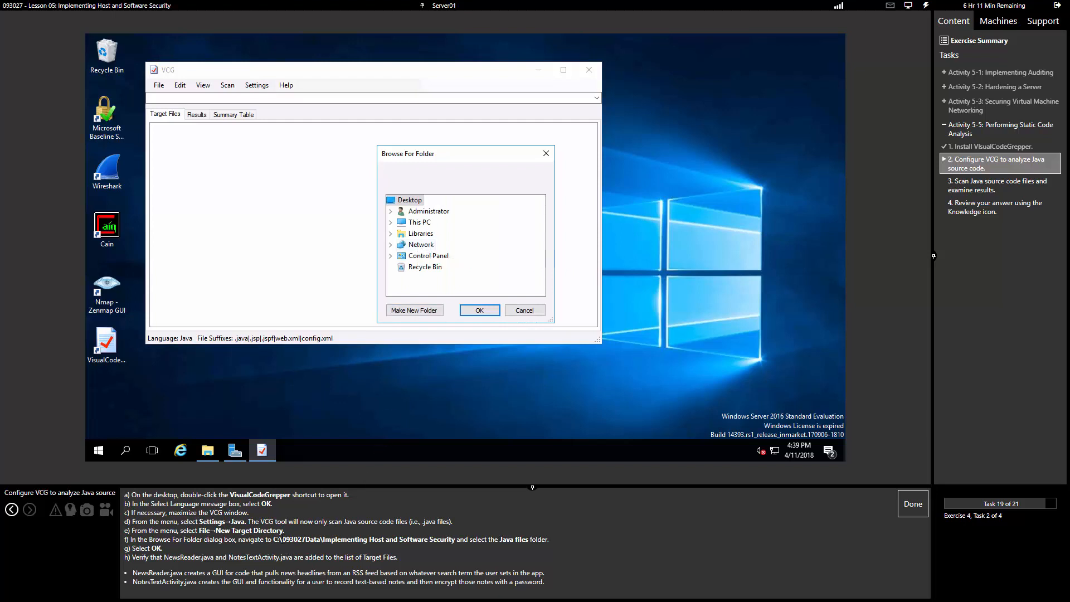
double_click(419, 222)
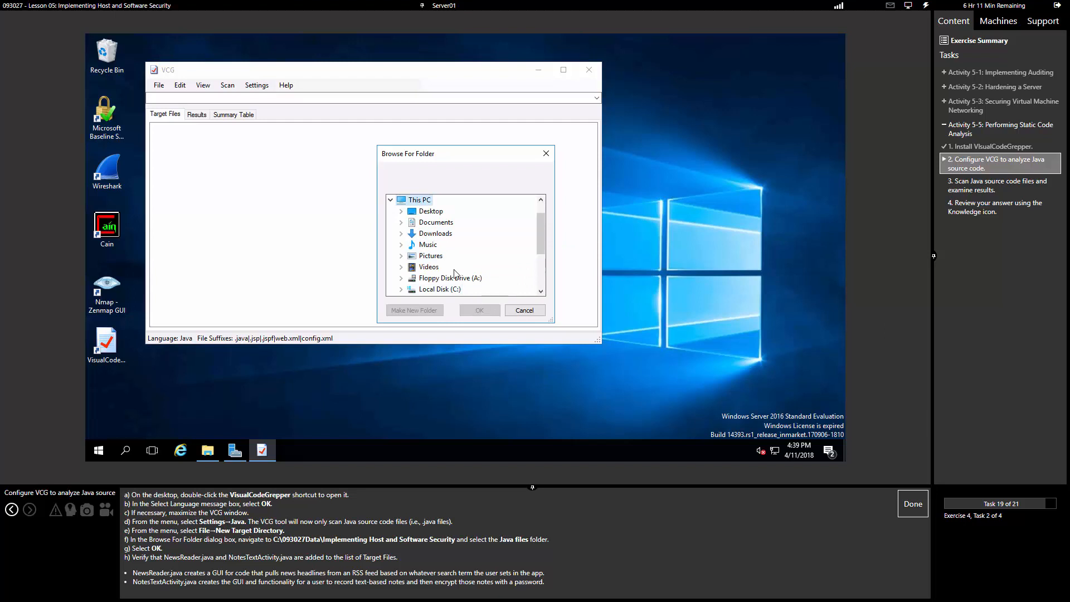
double_click(448, 289)
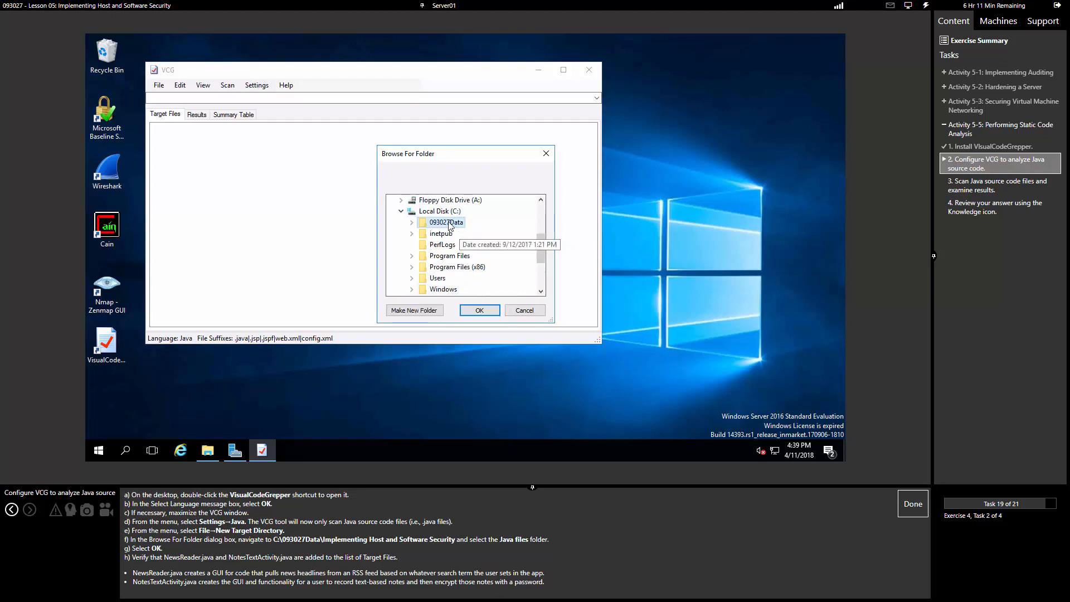
double_click(448, 222)
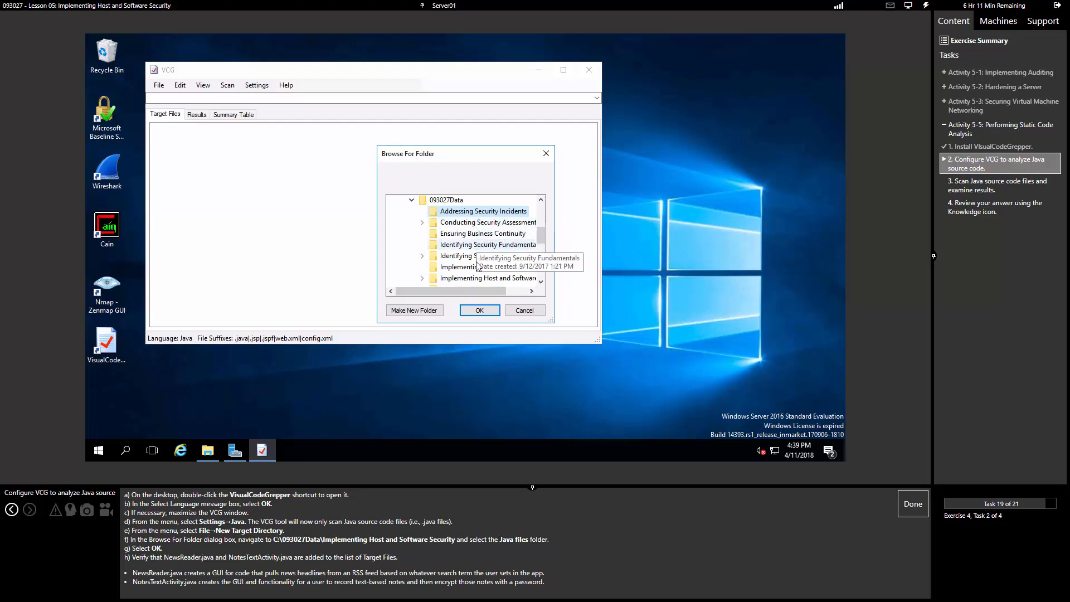
double_click(487, 279)
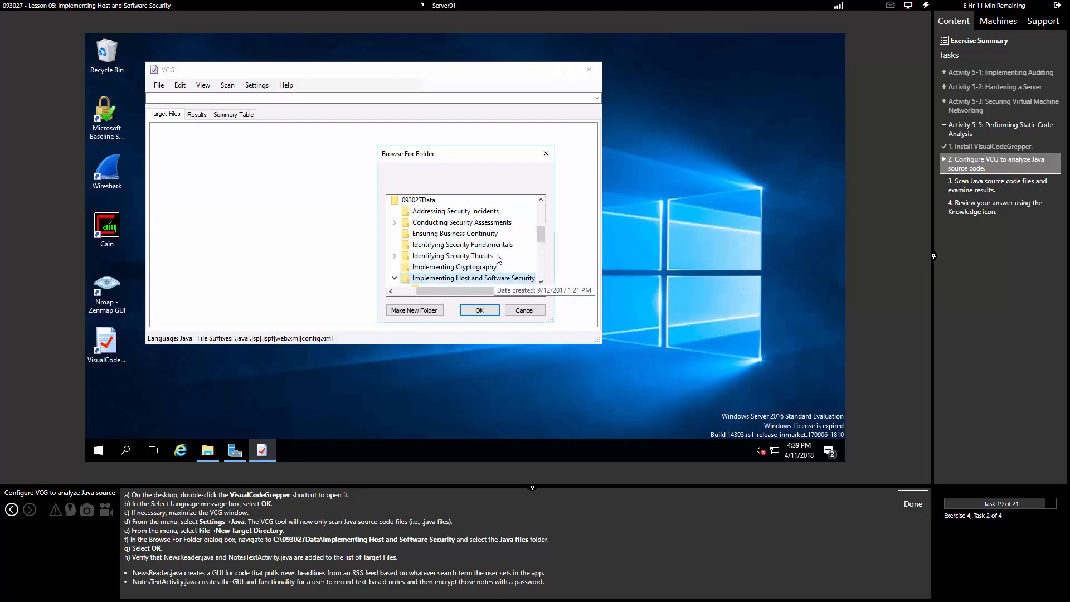
left_click(436, 222)
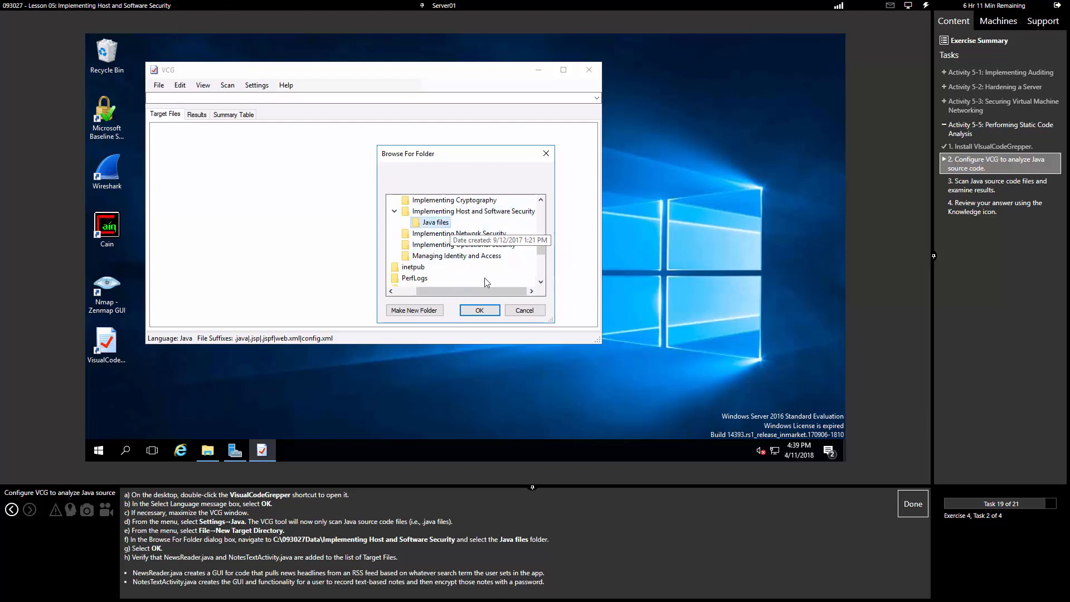
left_click(479, 310)
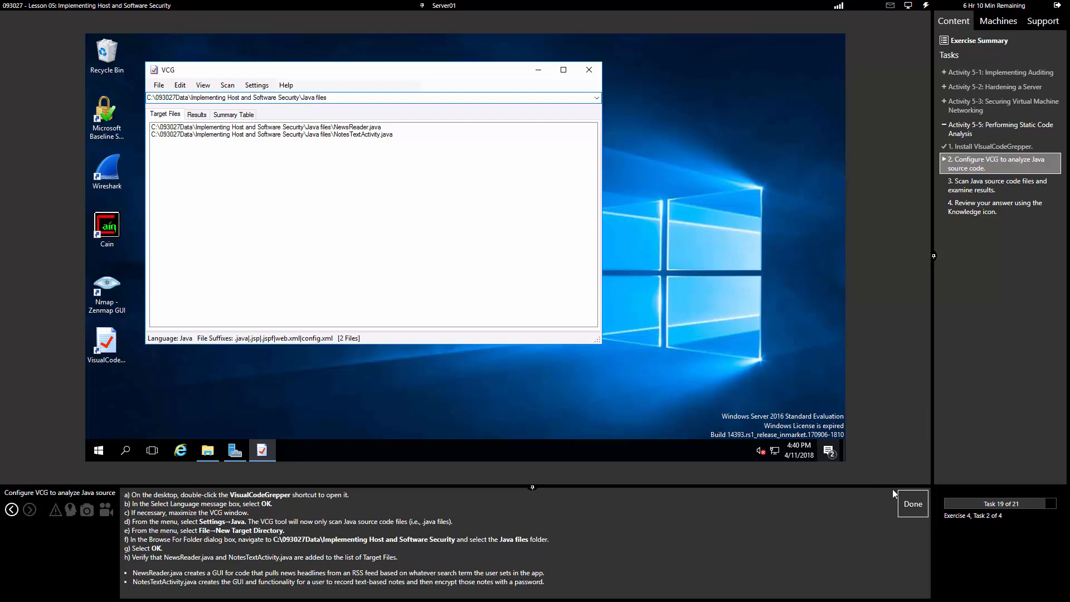
left_click(908, 501)
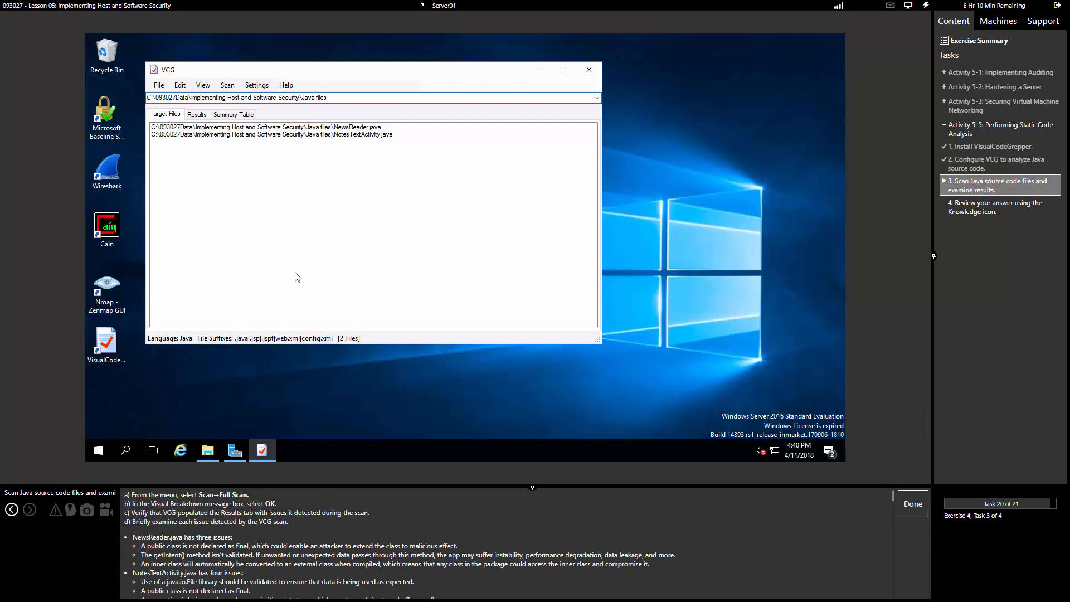
Step: Run a Full Scan of NewsReader.java and NotesTextActivity.java and dismiss the Visual Breakdown notice
left_click(227, 85)
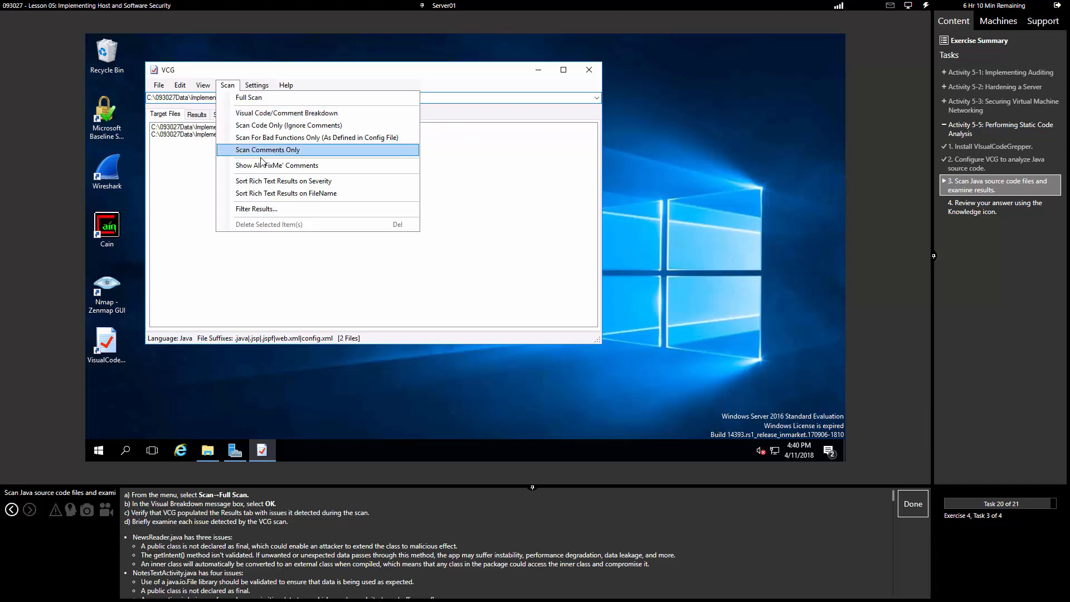
left_click(243, 98)
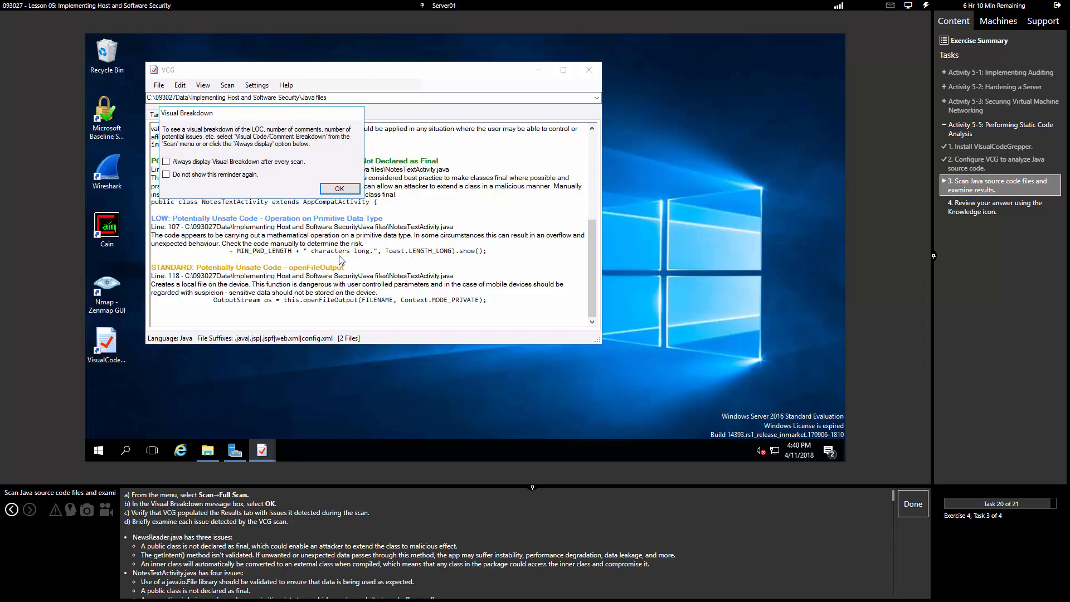
left_click(339, 189)
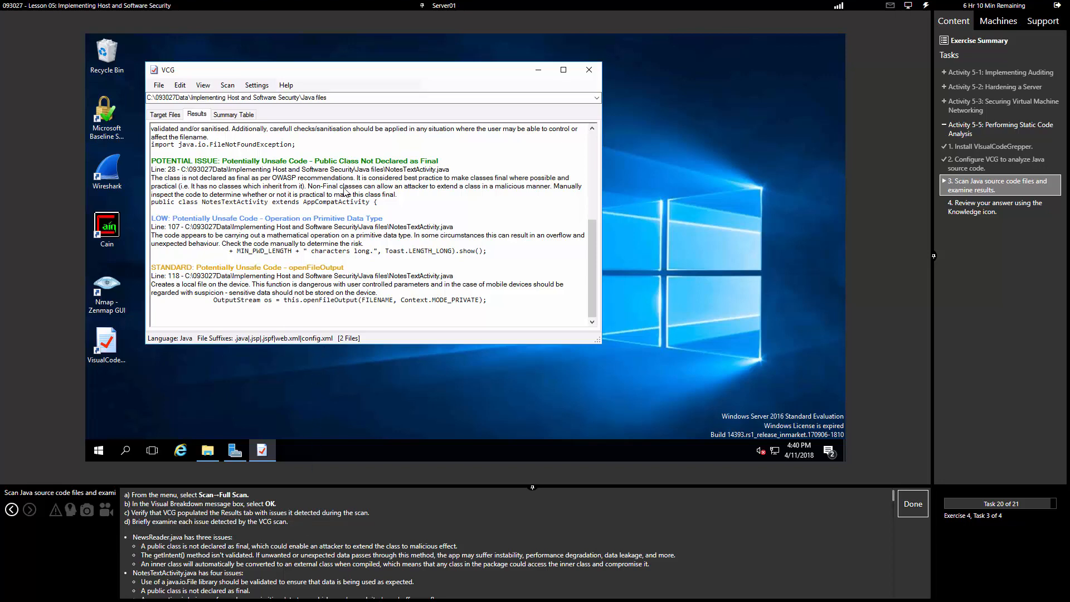
Step: Review the seven reported issues in the Results tab and maximize the VisualCodeGrepper window
scroll(261, 162, "up", 8)
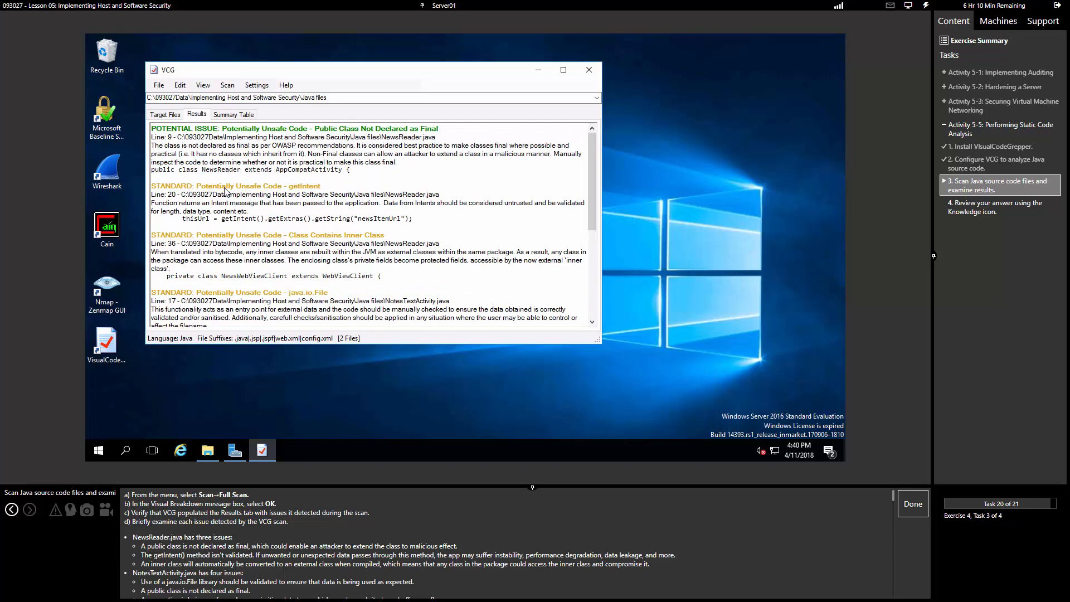
scroll(237, 168, "down", 7)
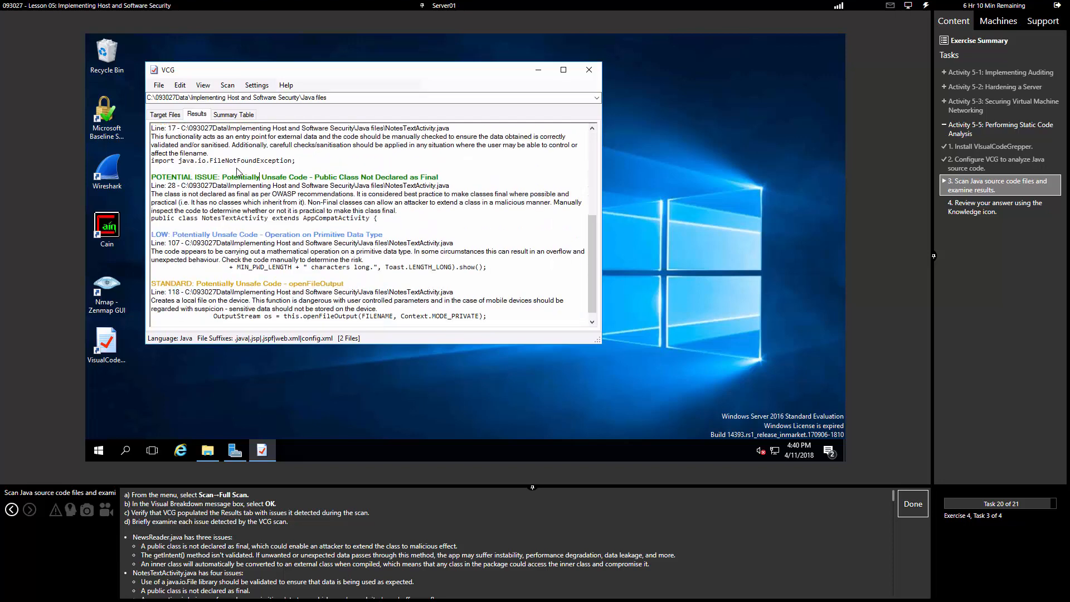
scroll(237, 171, "down", 1)
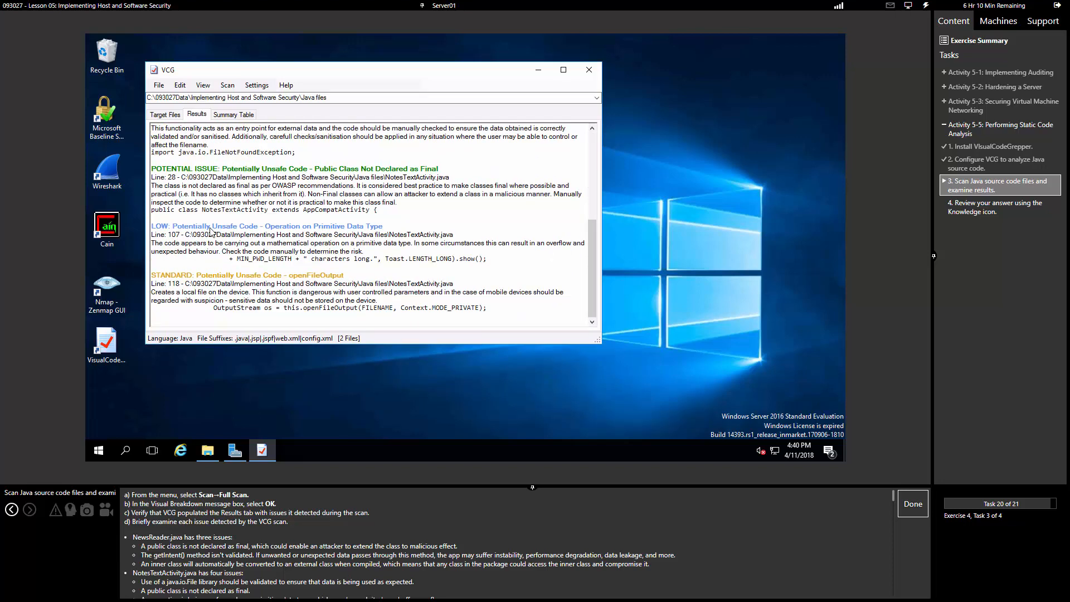
scroll(215, 237, "up", 2)
scroll(217, 242, "down", 2)
scroll(217, 241, "up", 7)
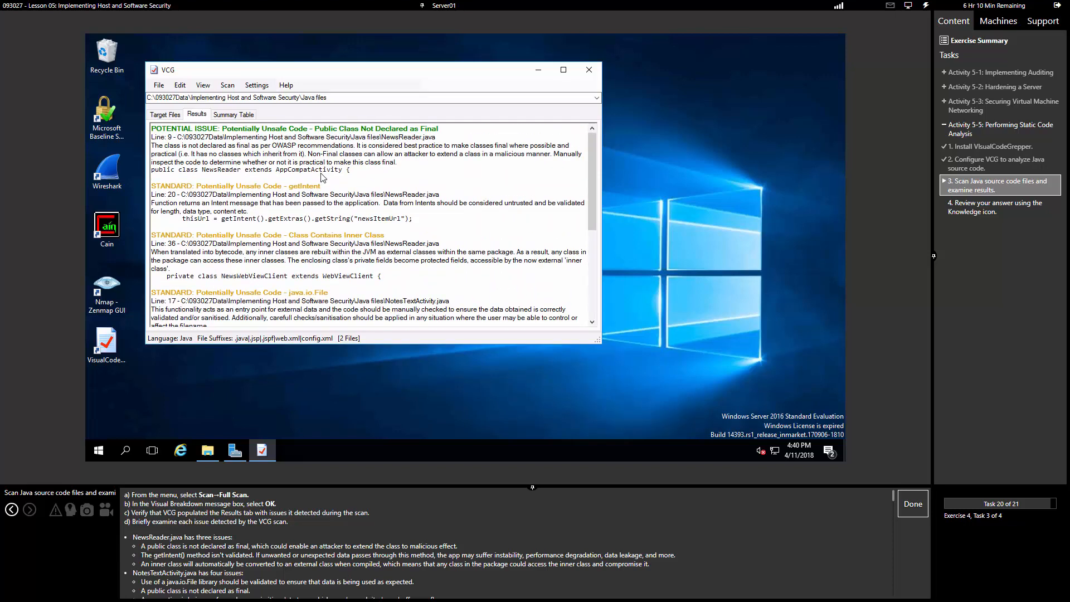
left_click(563, 69)
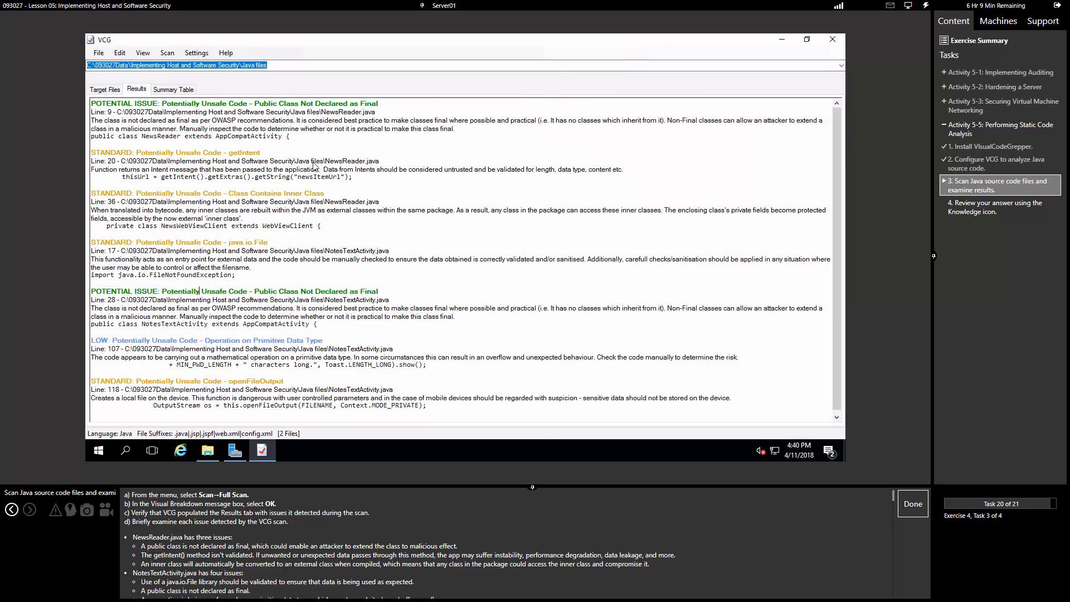
Step: Look over the NewsReader.java and NotesTextActivity.java findings, then exit VisualCodeGrepper
left_click(359, 177)
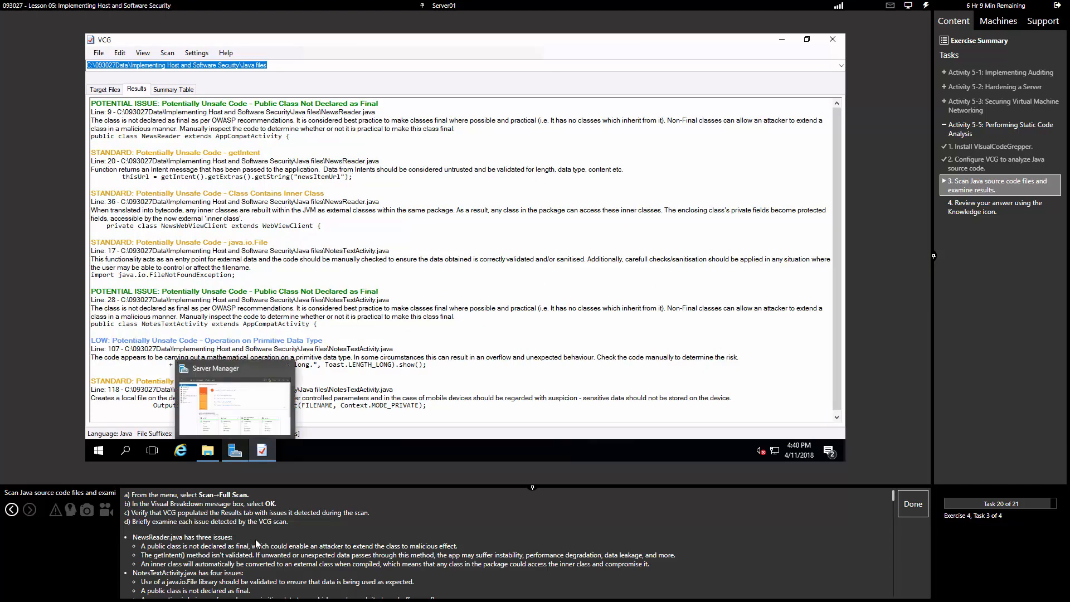
scroll(256, 543, "down", 1)
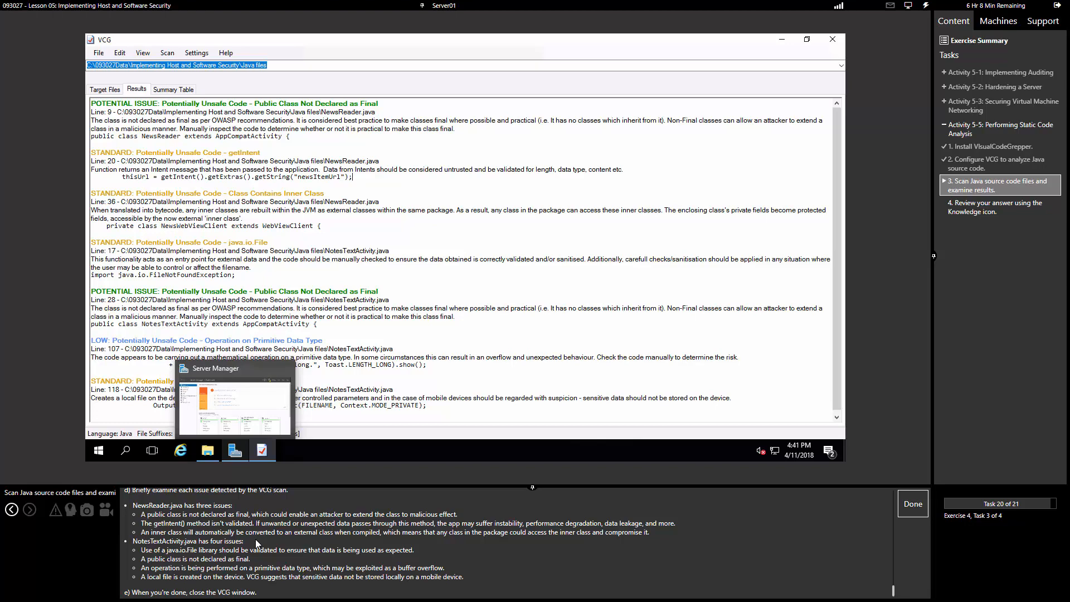
left_click(827, 41)
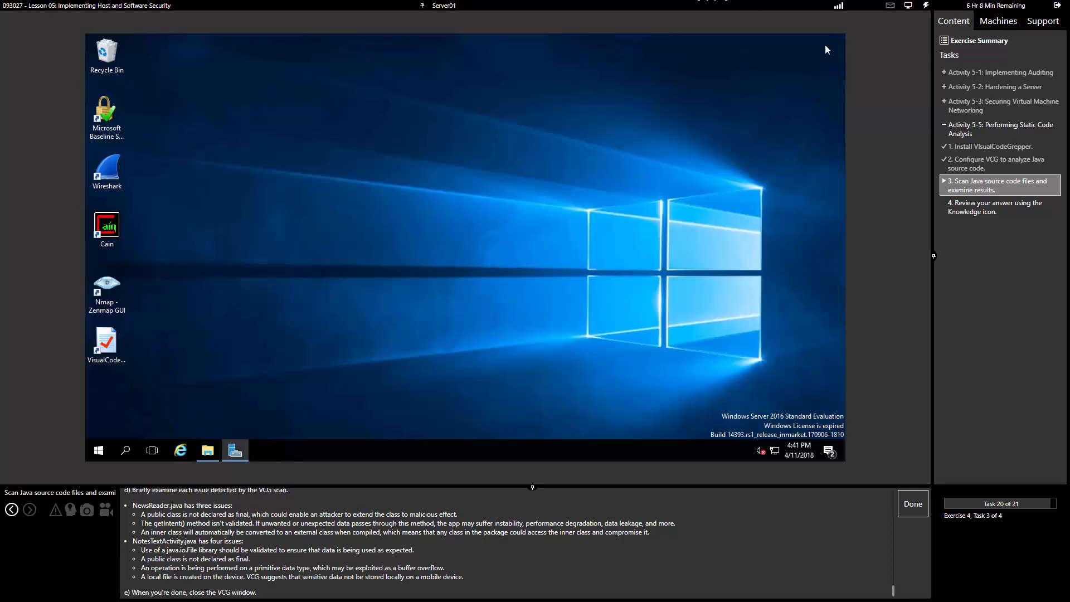
Step: Mark the scanning task done, view the dynamic versus static analysis answer, and complete the lab
left_click(909, 503)
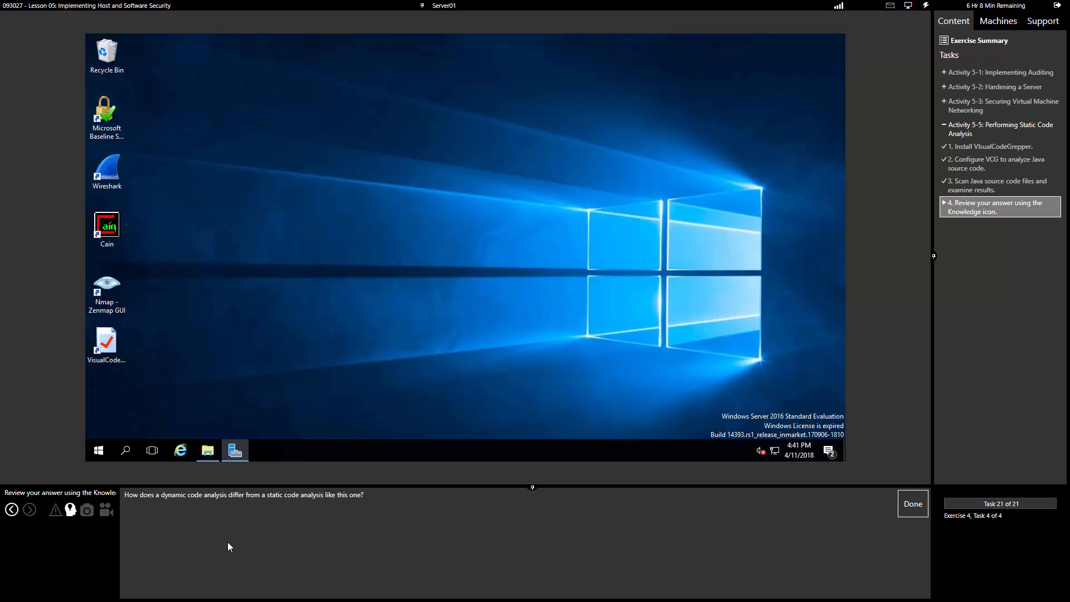
left_click(74, 511)
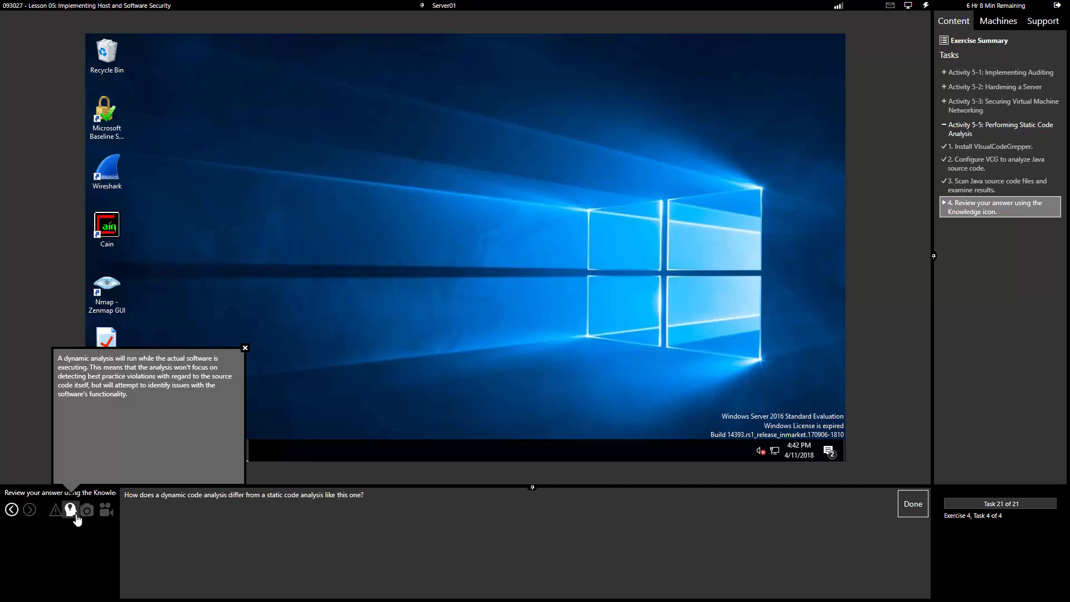
left_click(910, 504)
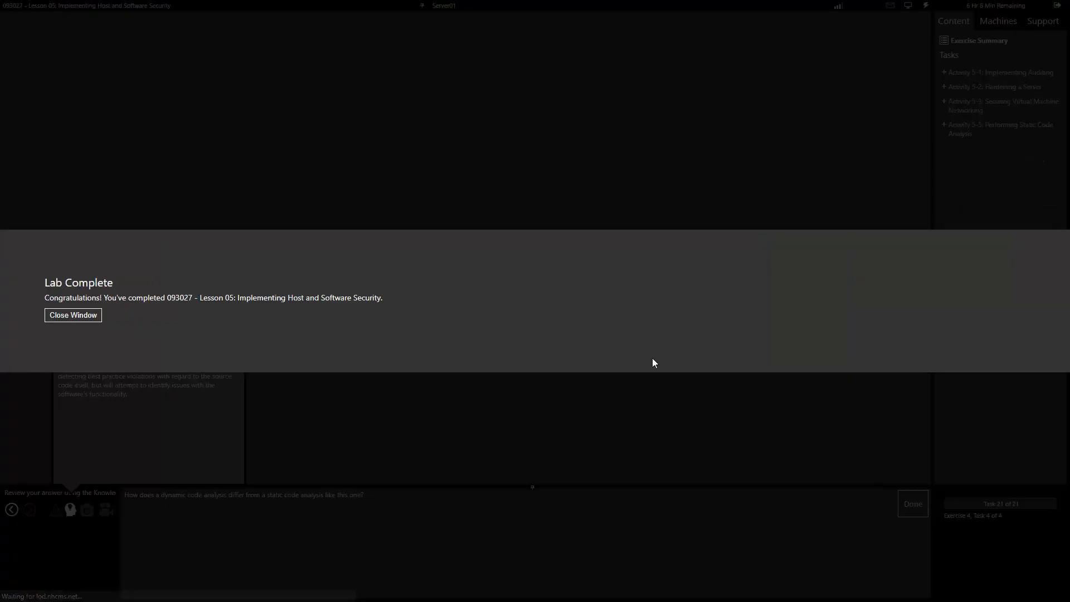